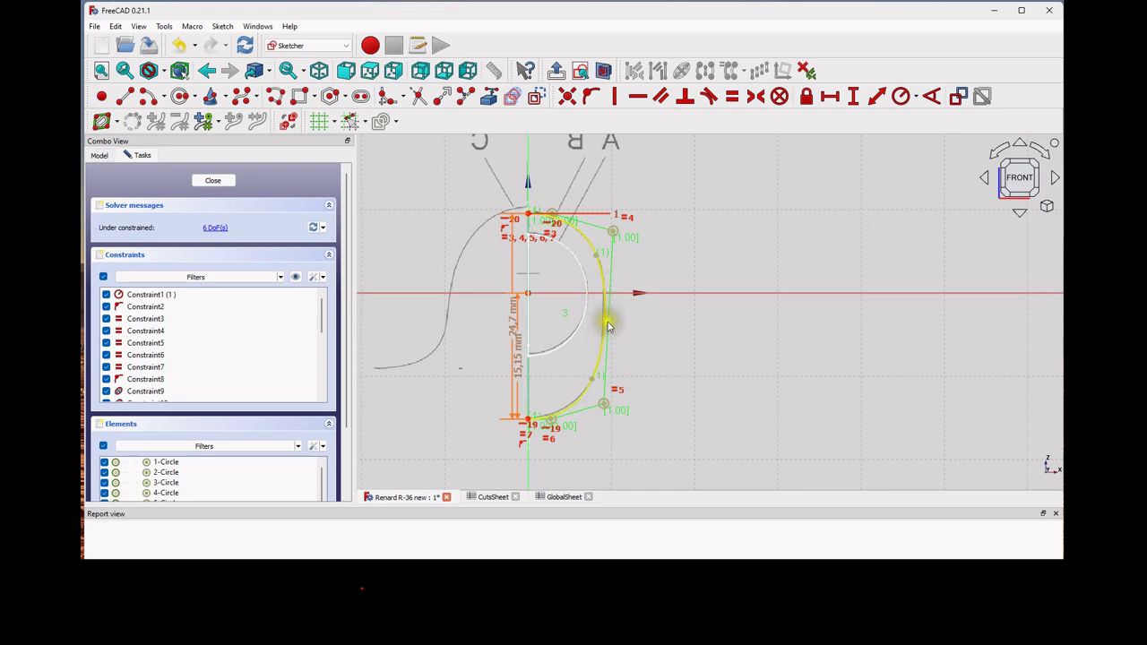
- Delete the existing B-spline and redraw it with seven control points around the outer half-outline, from the vertical line's upper end to its lower end
{"action": "left_click", "coordinate": [603, 352]}
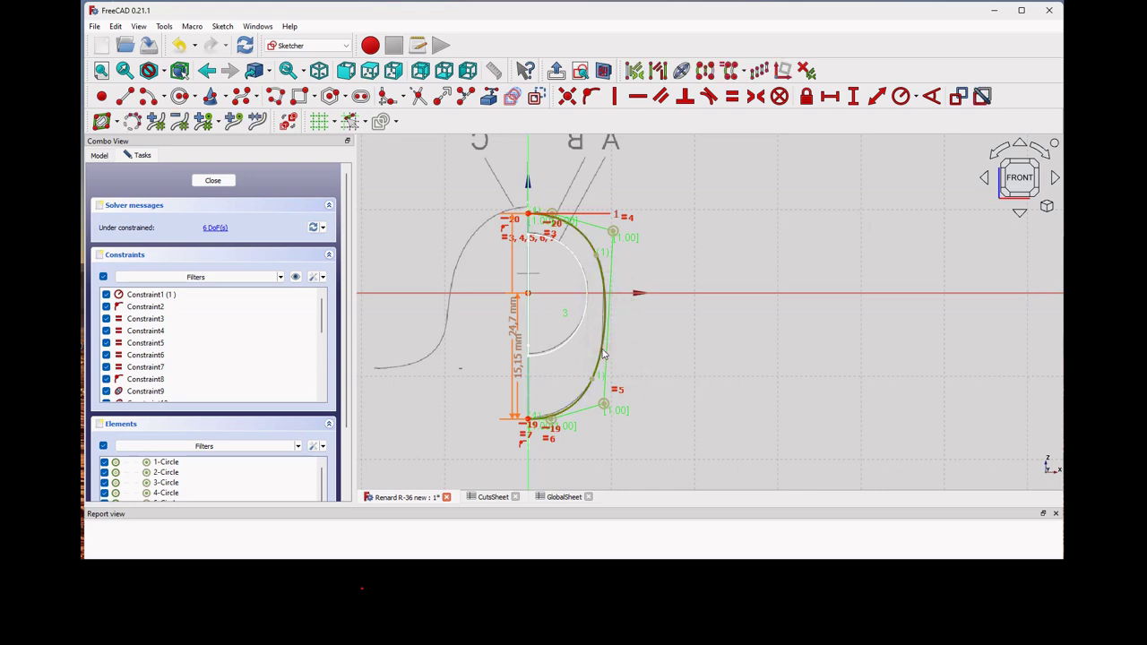
{"action": "key", "text": "Delete"}
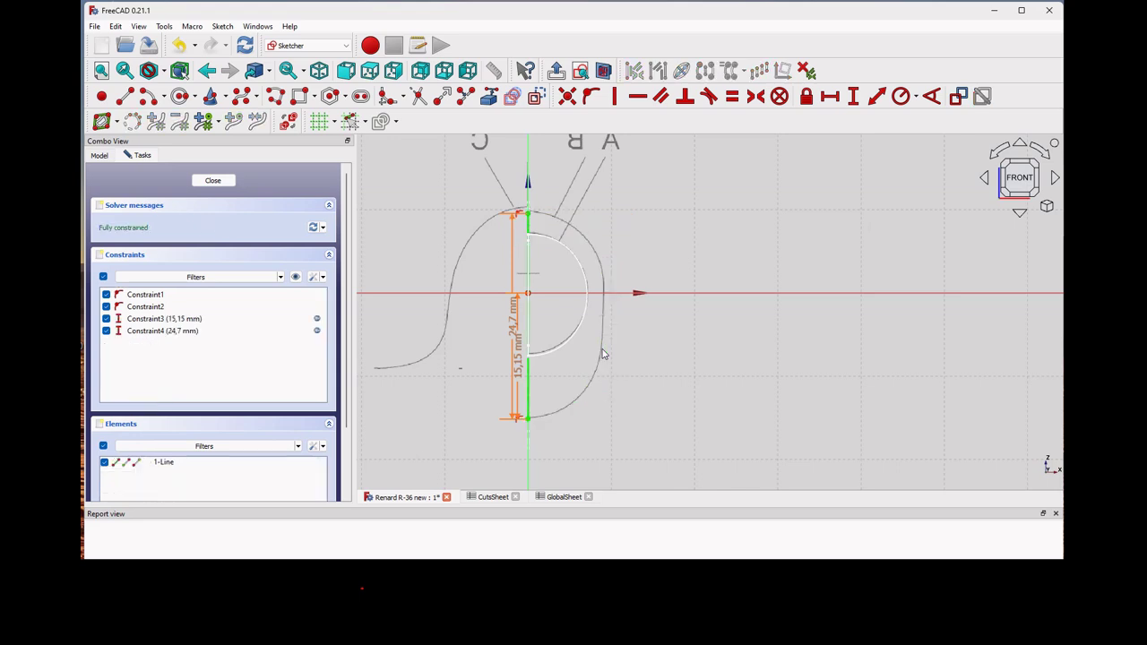
{"action": "left_click", "coordinate": [240, 97]}
{"action": "scroll", "coordinate": [596, 277], "scroll_direction": "up", "scroll_amount": 1}
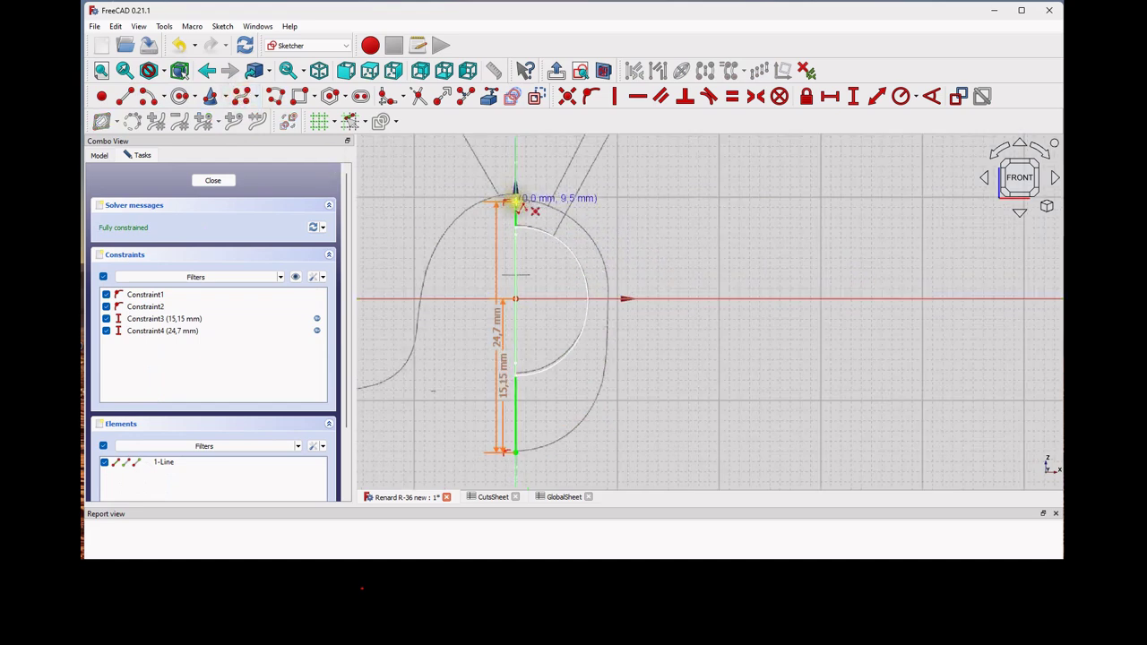
{"action": "left_click", "coordinate": [516, 203]}
{"action": "left_click", "coordinate": [556, 202]}
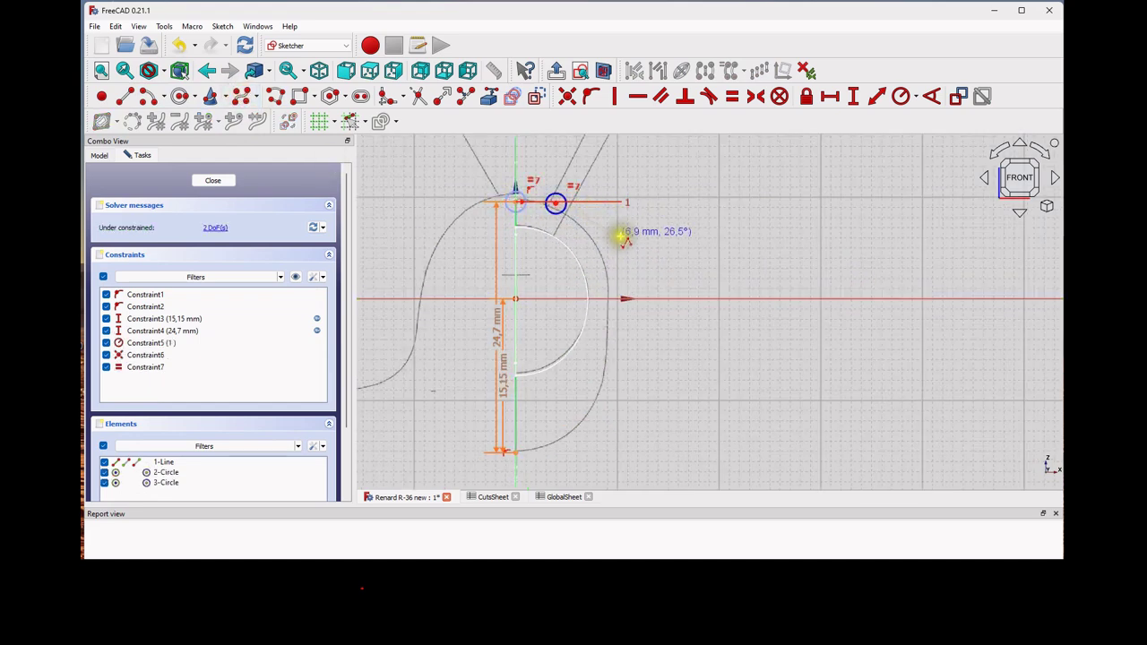
{"action": "left_click", "coordinate": [606, 244]}
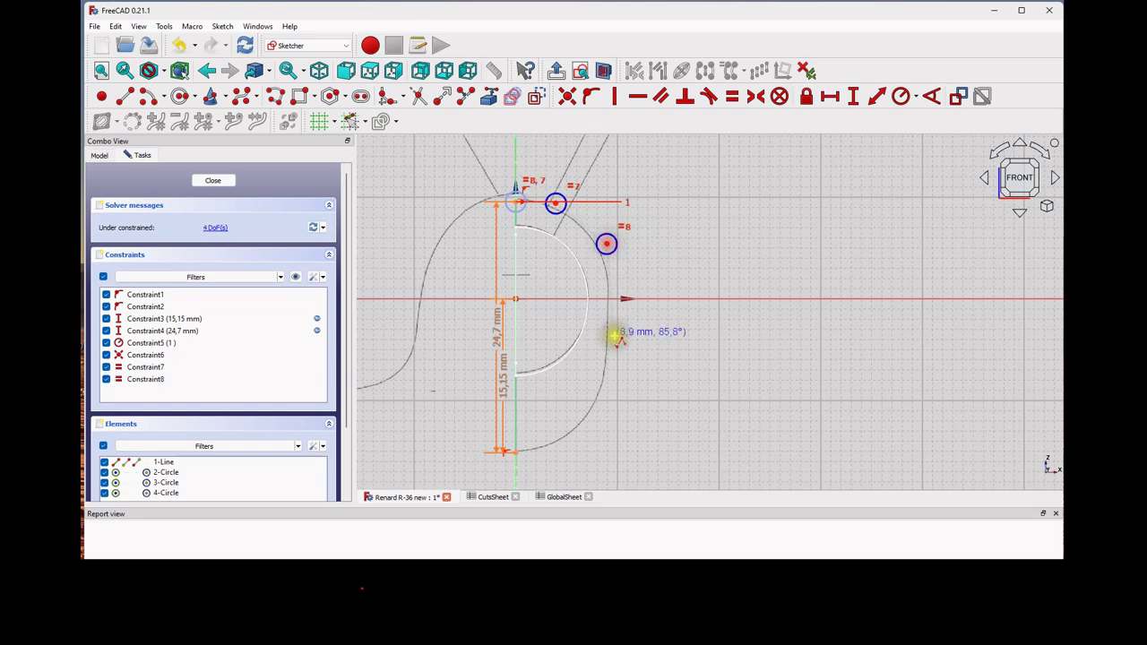
{"action": "left_click", "coordinate": [619, 332]}
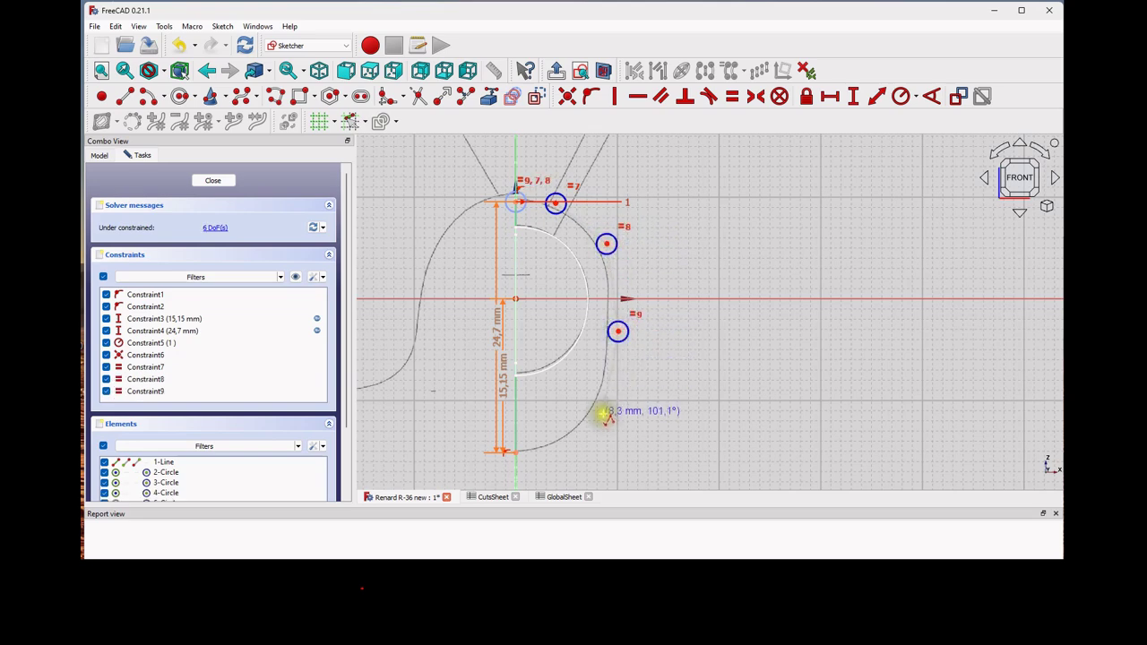
{"action": "left_click", "coordinate": [602, 410]}
{"action": "left_click", "coordinate": [549, 449]}
{"action": "scroll", "coordinate": [529, 449], "scroll_direction": "up", "scroll_amount": 4}
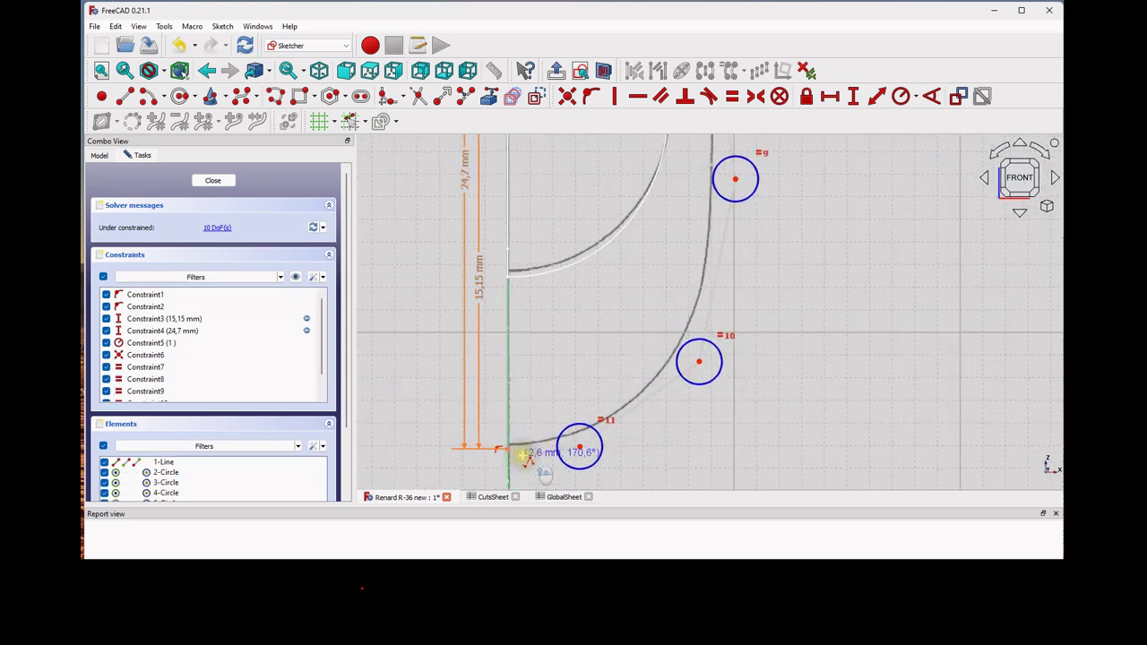
{"action": "left_click", "coordinate": [509, 448]}
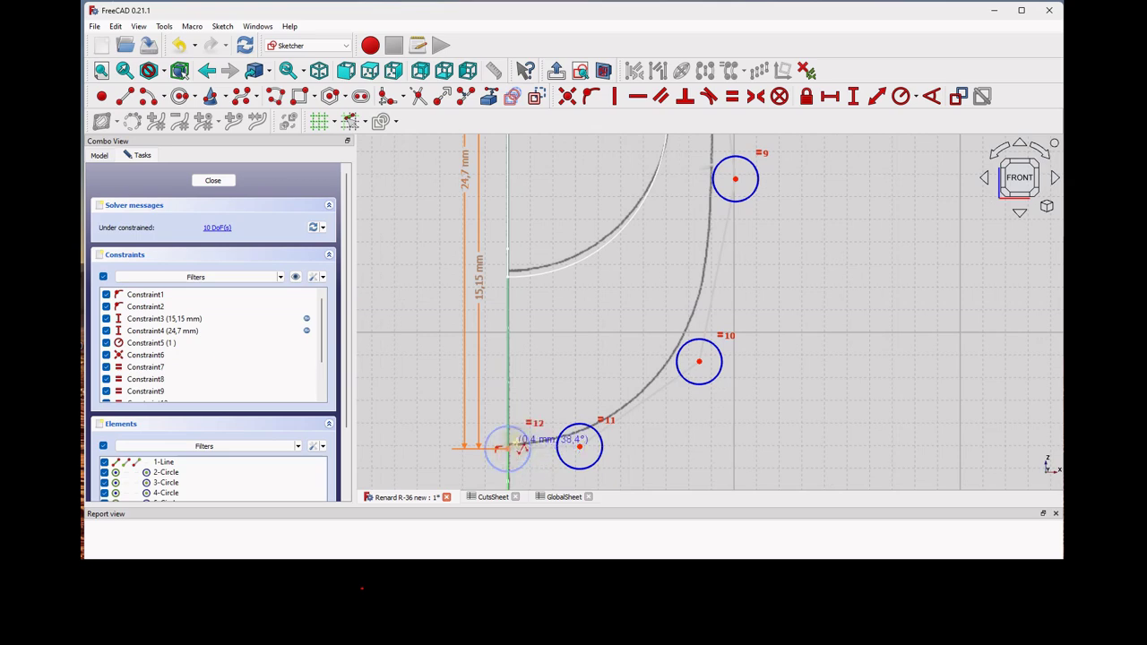
{"action": "right_click", "coordinate": [510, 444]}
- Constrain the B-spline's lower endpoint and its adjacent control point to be horizontal
{"action": "scroll", "coordinate": [609, 324], "scroll_direction": "down", "scroll_amount": 4}
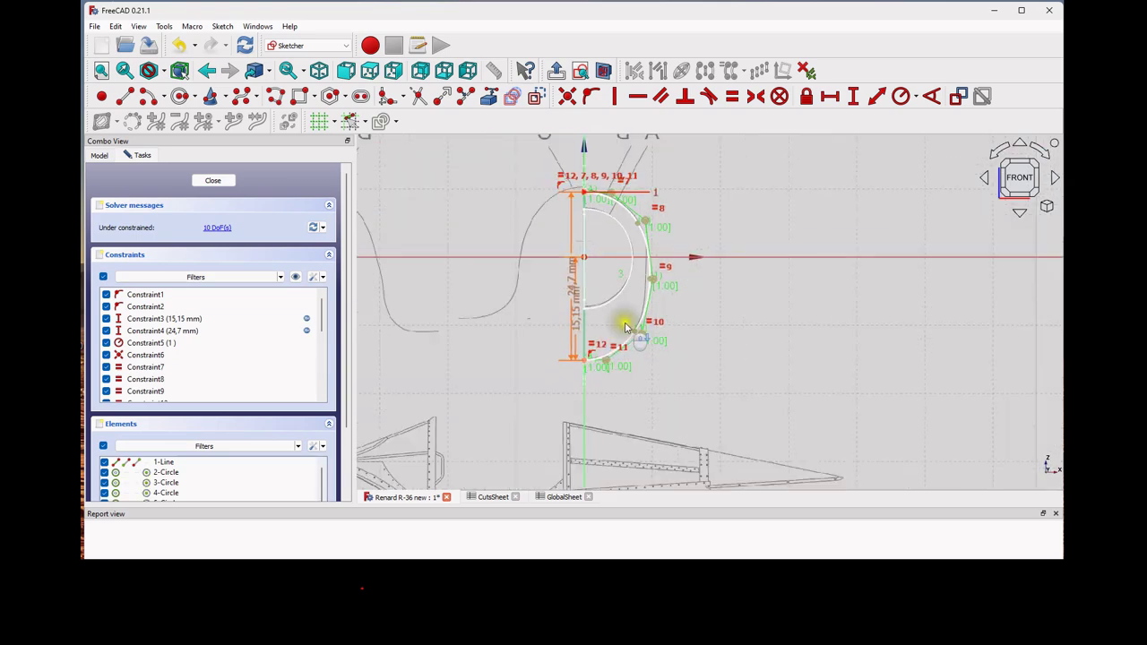
{"action": "scroll", "coordinate": [609, 367], "scroll_direction": "up", "scroll_amount": 2}
{"action": "left_click", "coordinate": [579, 339]}
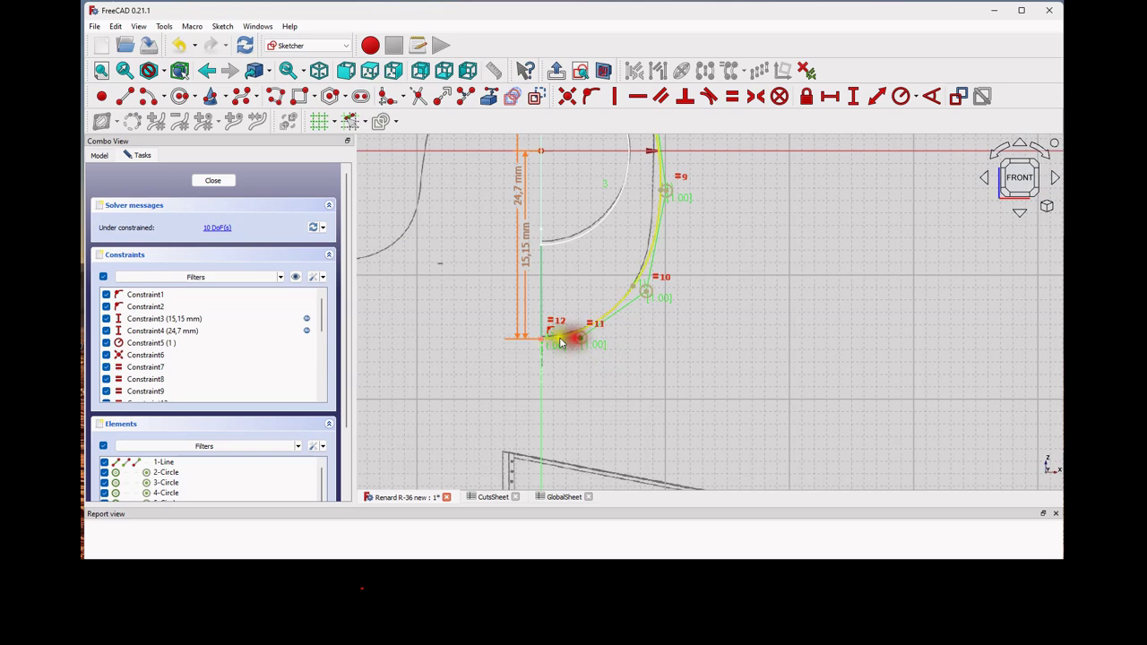
{"action": "left_click", "coordinate": [542, 342]}
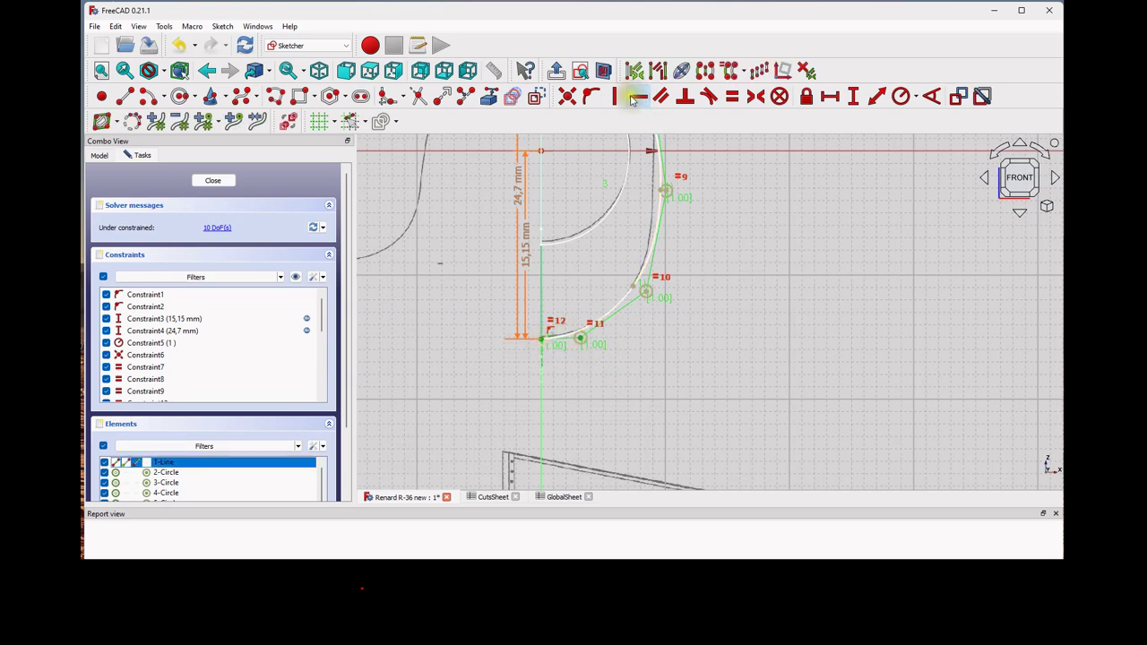
{"action": "left_click", "coordinate": [637, 96]}
- Constrain the B-spline's upper endpoint and its adjacent control point to be horizontal
{"action": "scroll", "coordinate": [638, 224], "scroll_direction": "down", "scroll_amount": 3}
{"action": "scroll", "coordinate": [638, 224], "scroll_direction": "up", "scroll_amount": 5}
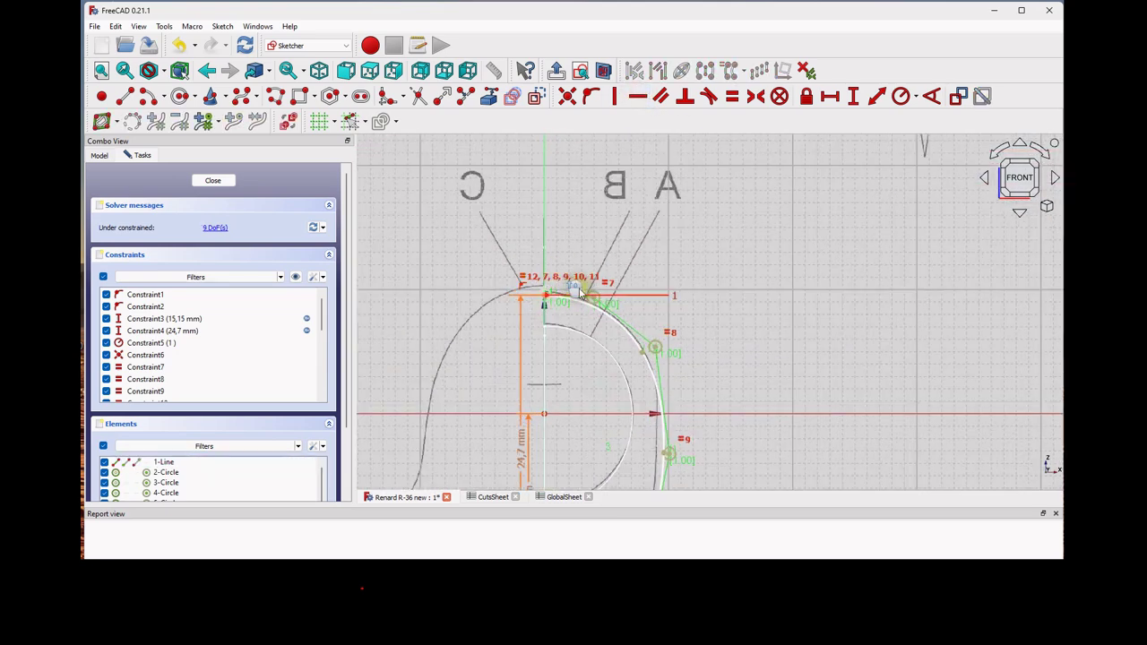
{"action": "left_click", "coordinate": [580, 301]}
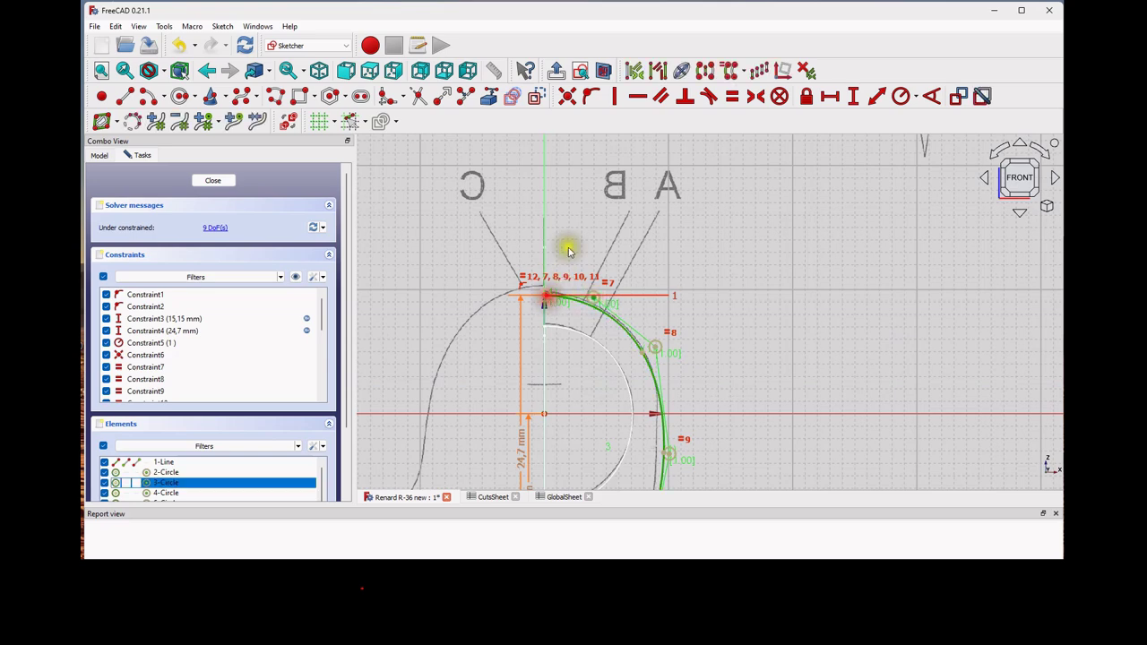
{"action": "scroll", "coordinate": [557, 303], "scroll_direction": "up", "scroll_amount": 4}
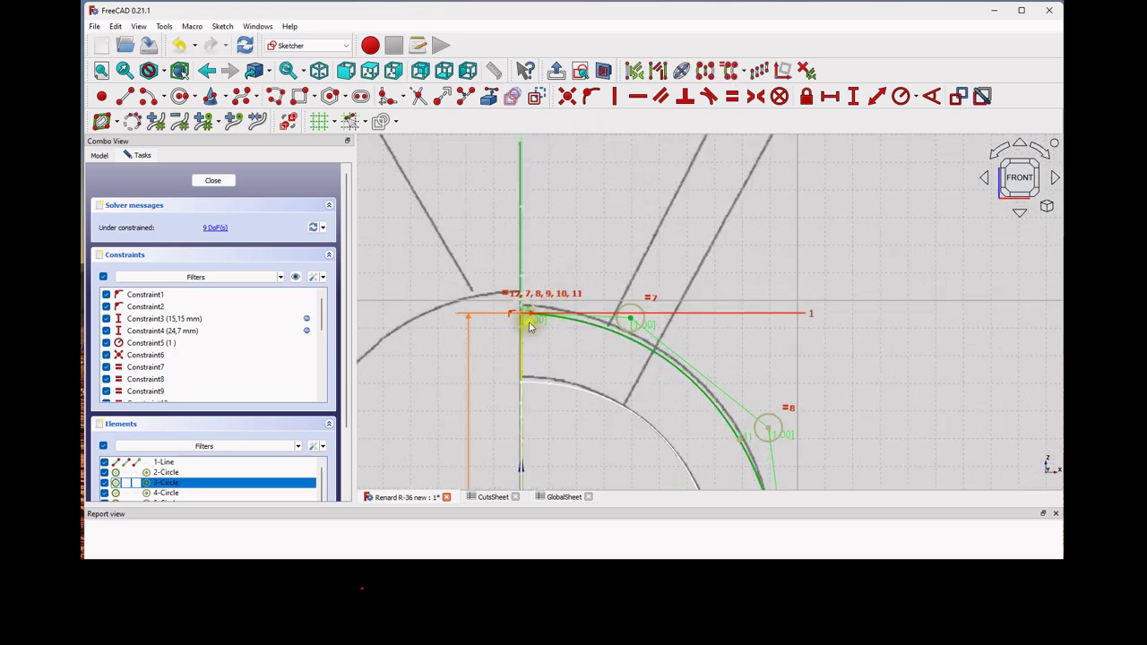
{"action": "left_click", "coordinate": [529, 324]}
{"action": "left_click", "coordinate": [524, 313]}
{"action": "left_click", "coordinate": [632, 319]}
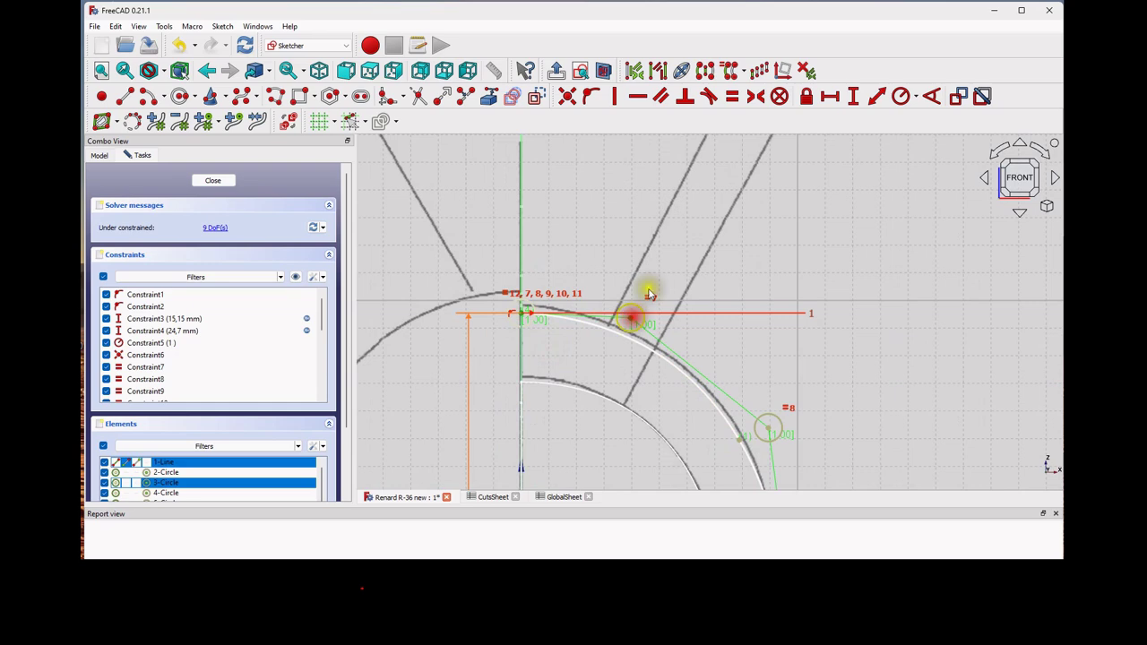
{"action": "left_click", "coordinate": [638, 95]}
- Move the second control point slightly outward along the horizontal and raise the third one to fit the upper curve of the reference outline
{"action": "scroll", "coordinate": [663, 207], "scroll_direction": "down", "scroll_amount": 3}
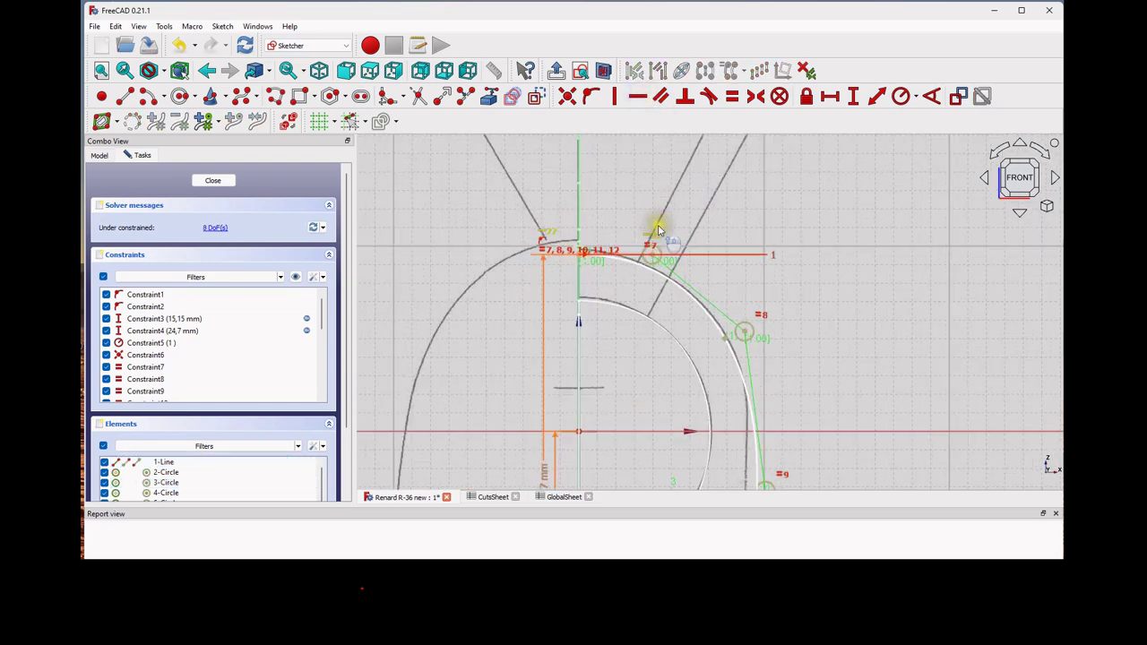
{"action": "scroll", "coordinate": [612, 251], "scroll_direction": "up", "scroll_amount": 4}
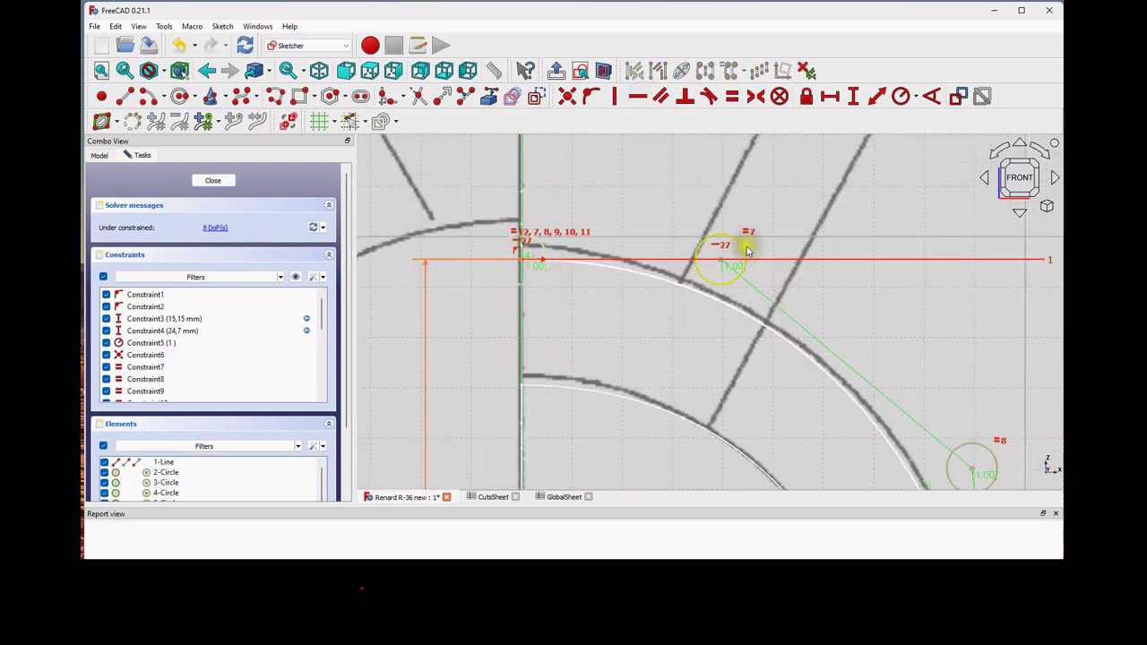
{"action": "left_click_drag", "start_coordinate": [726, 259], "coordinate": [739, 257]}
{"action": "scroll", "coordinate": [738, 257], "scroll_direction": "down", "scroll_amount": 3}
{"action": "mouse_move", "coordinate": [738, 257]}
{"action": "middle_mouse_down"}
{"action": "mouse_move", "coordinate": [601, 167]}
{"action": "mouse_move", "coordinate": [627, 200]}
{"action": "mouse_move", "coordinate": [673, 329]}
{"action": "middle_mouse_up"}
{"action": "scroll", "coordinate": [636, 206], "scroll_direction": "down", "scroll_amount": 2}
{"action": "scroll", "coordinate": [618, 285], "scroll_direction": "up", "scroll_amount": 4}
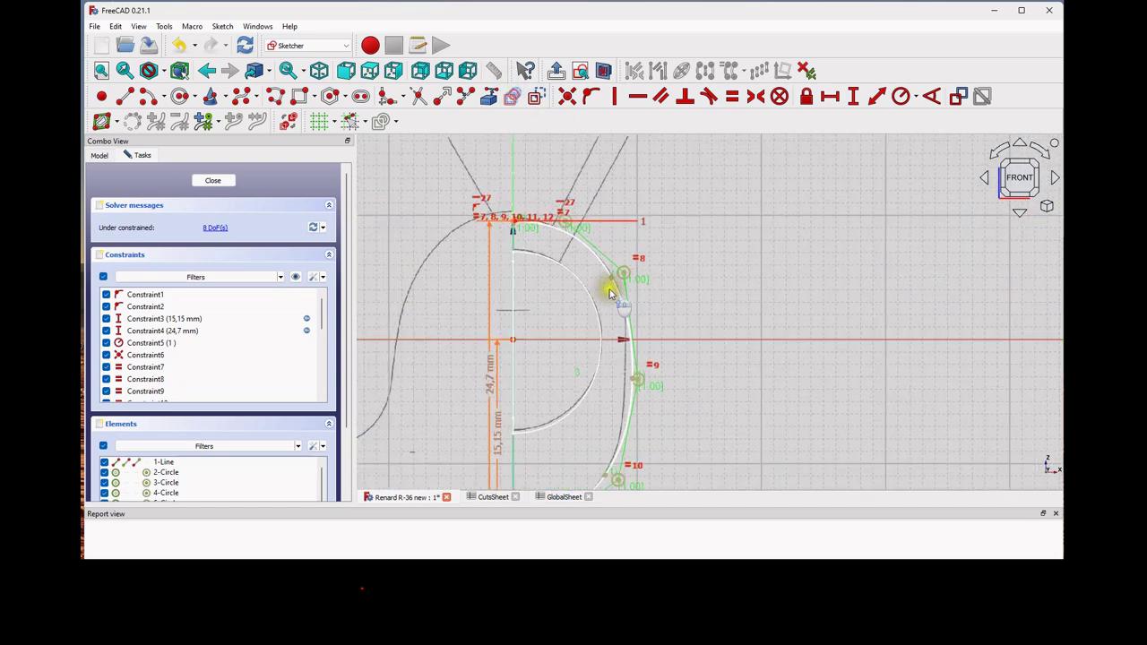
{"action": "left_click_drag", "start_coordinate": [630, 267], "coordinate": [631, 261]}
- Move the middle control point onto the reference outline and adjust the two control points below it to follow the lower curve
{"action": "scroll", "coordinate": [466, 251], "scroll_direction": "down", "scroll_amount": 3}
{"action": "middle_click_drag", "start_coordinate": [671, 385], "coordinate": [689, 264]}
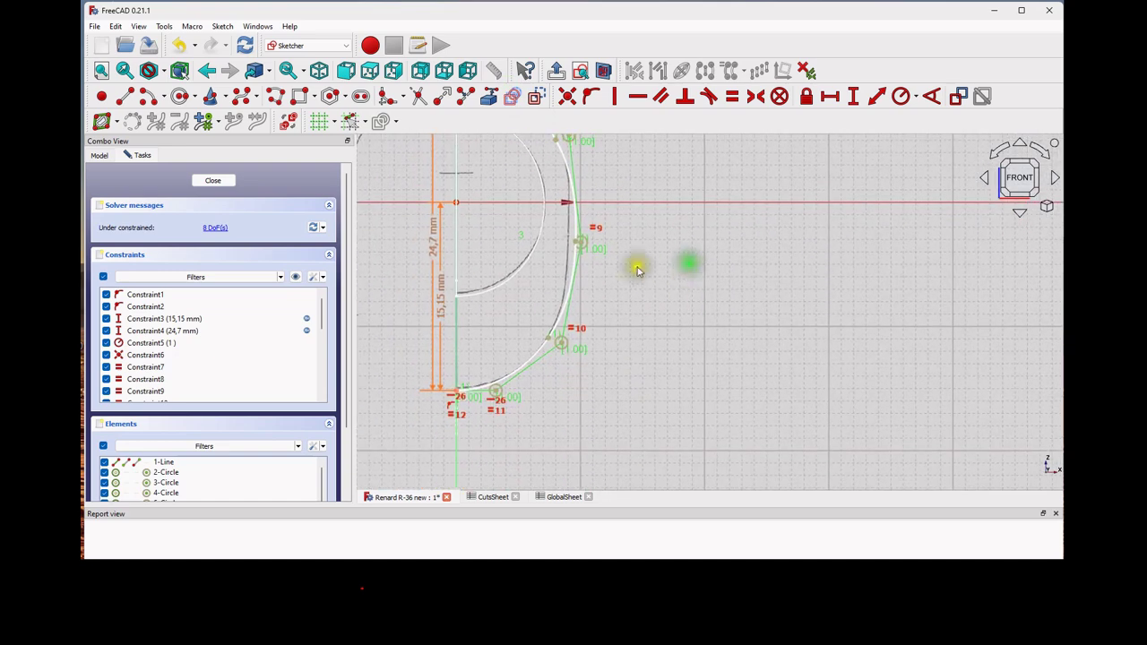
{"action": "left_click_drag", "start_coordinate": [584, 246], "coordinate": [571, 252]}
{"action": "scroll", "coordinate": [583, 269], "scroll_direction": "up", "scroll_amount": 5}
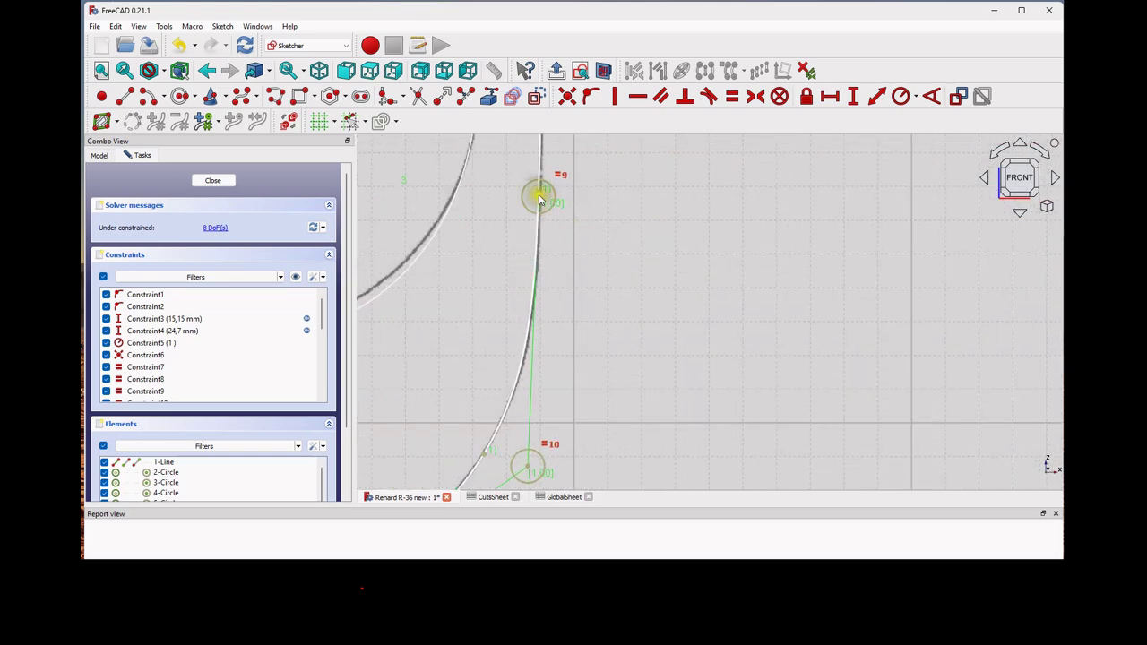
{"action": "left_click_drag", "start_coordinate": [541, 201], "coordinate": [543, 202]}
{"action": "scroll", "coordinate": [579, 307], "scroll_direction": "down", "scroll_amount": 5}
{"action": "left_click_drag", "start_coordinate": [544, 414], "coordinate": [551, 394]}
{"action": "left_click_drag", "start_coordinate": [450, 468], "coordinate": [457, 471]}
- Reposition the upper-right control point so the B-spline follows the outline's upper shoulder
{"action": "scroll", "coordinate": [458, 469], "scroll_direction": "down", "scroll_amount": 5}
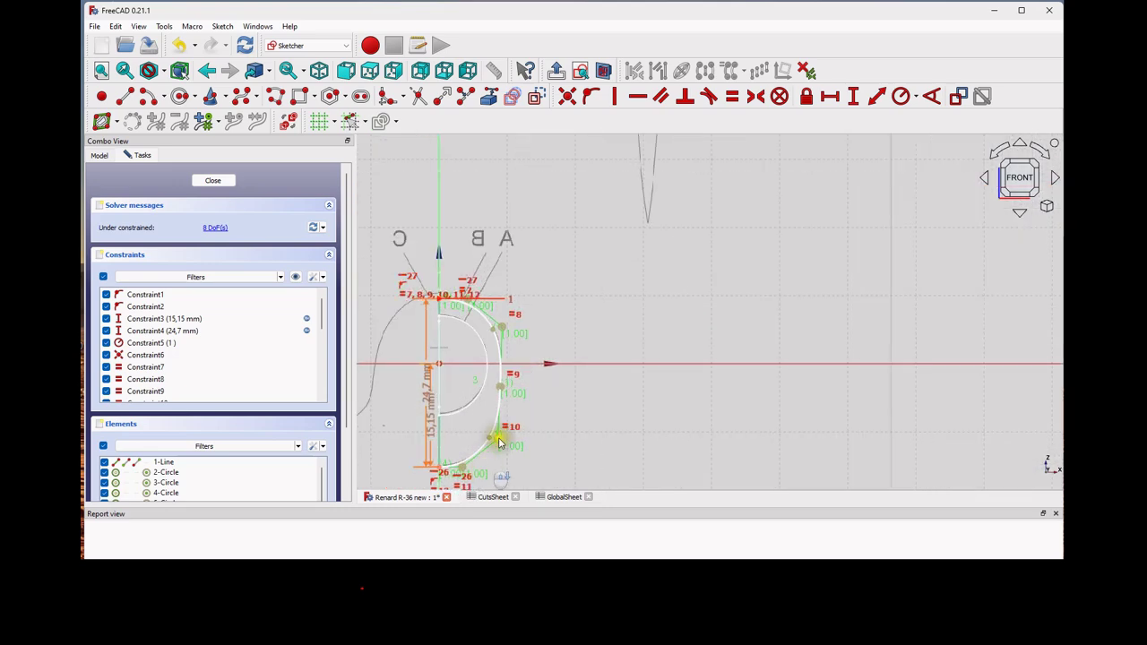
{"action": "scroll", "coordinate": [519, 279], "scroll_direction": "up", "scroll_amount": 4}
{"action": "scroll", "coordinate": [482, 388], "scroll_direction": "up", "scroll_amount": 3}
{"action": "middle_click_drag", "start_coordinate": [490, 415], "coordinate": [651, 264]}
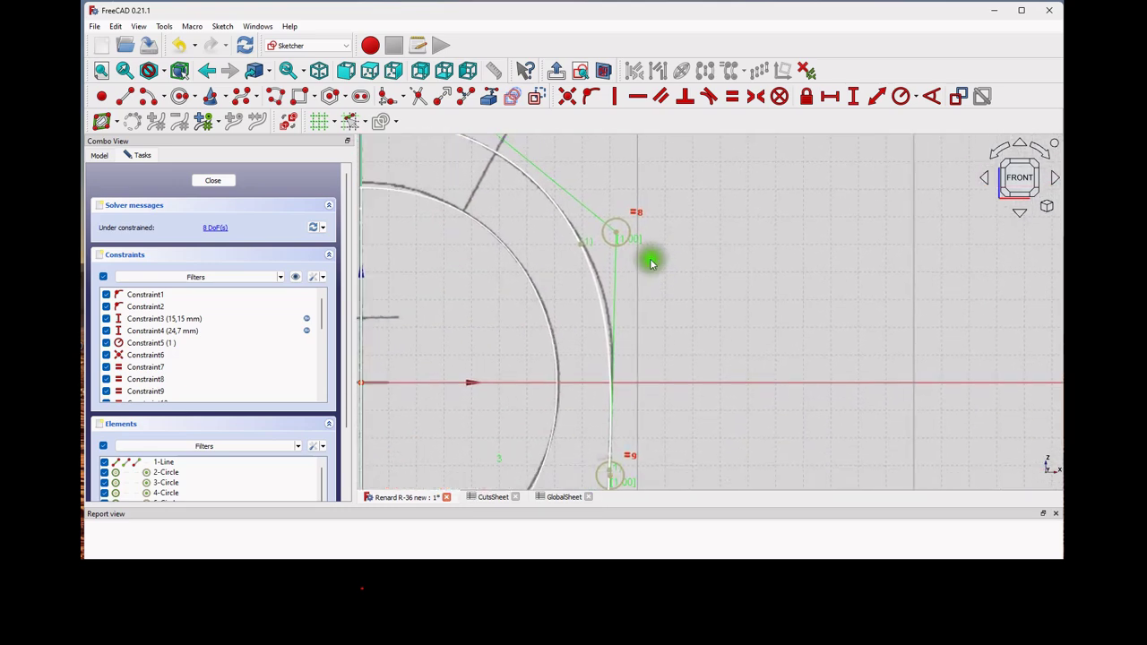
{"action": "left_click_drag", "start_coordinate": [617, 236], "coordinate": [628, 246]}
{"action": "scroll", "coordinate": [629, 250], "scroll_direction": "down", "scroll_amount": 3}
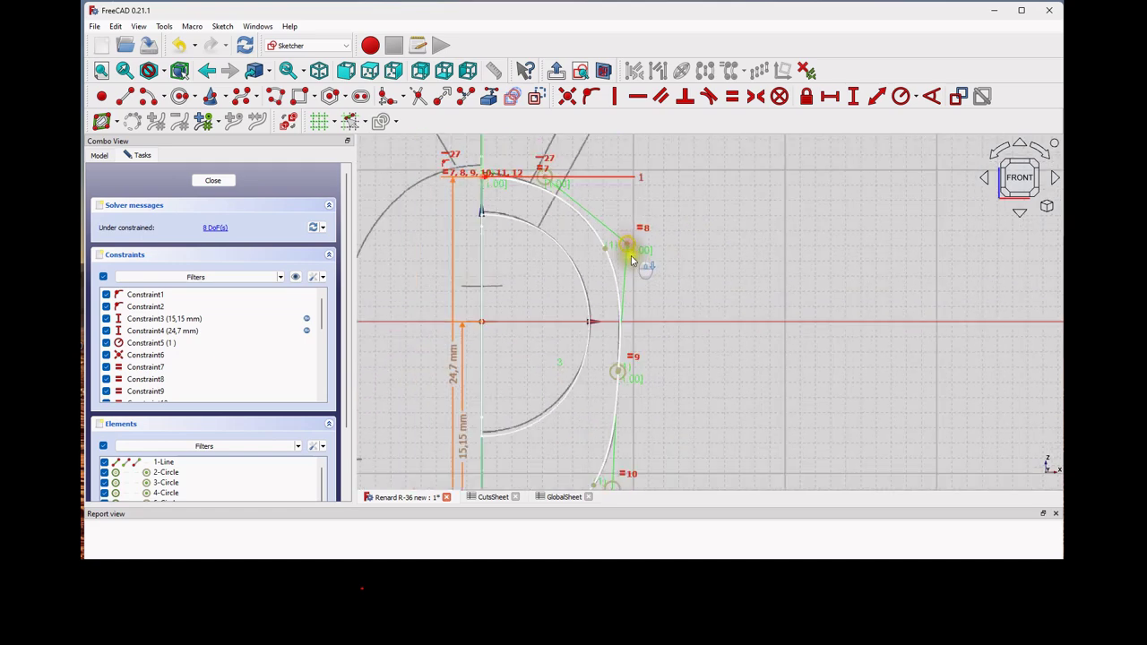
{"action": "scroll", "coordinate": [638, 380], "scroll_direction": "down", "scroll_amount": 1}
{"action": "middle_click_drag", "start_coordinate": [642, 378], "coordinate": [642, 328]}
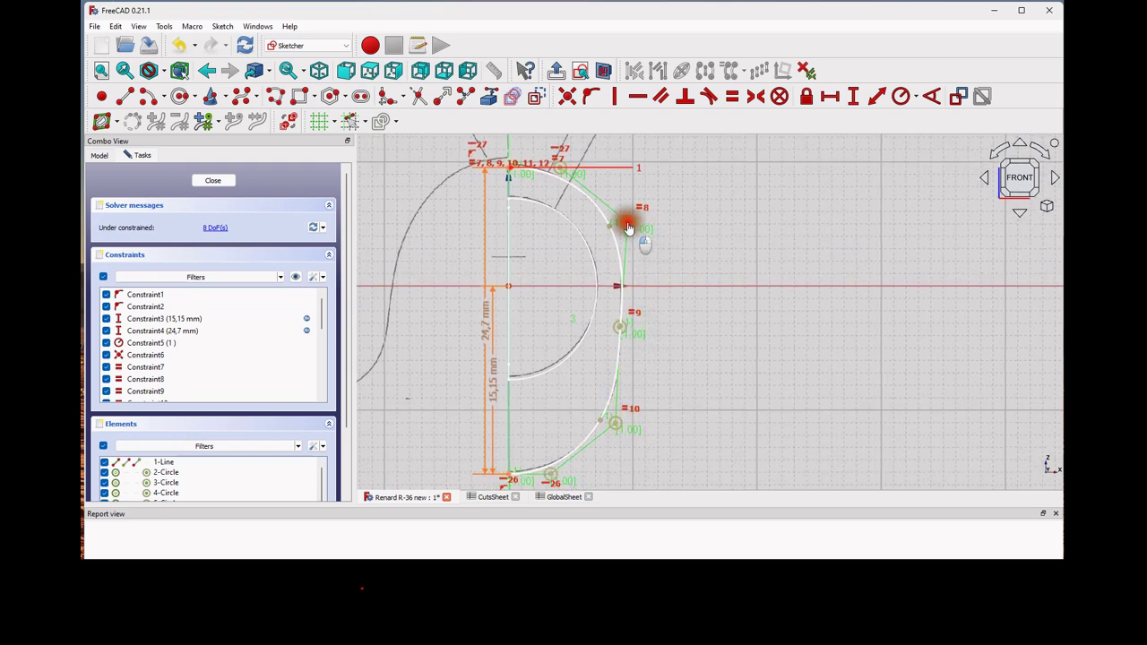
{"action": "left_click_drag", "start_coordinate": [628, 228], "coordinate": [627, 226]}
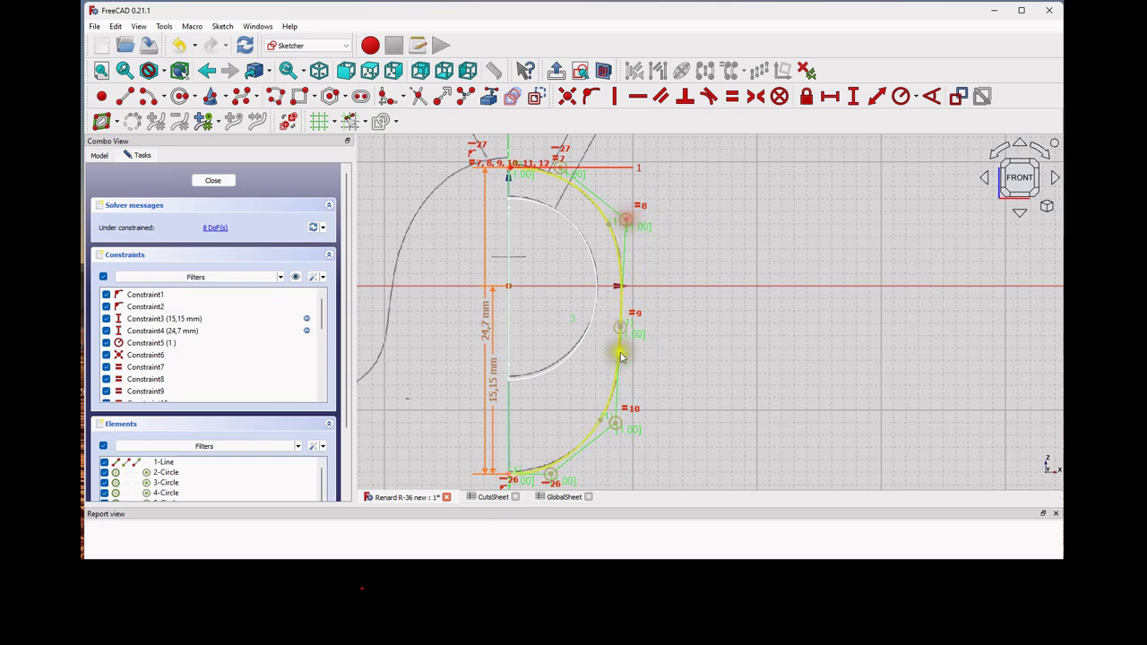
- Fine-tune the middle control point to about 9.0 mm, -3.3 mm and raise the lower-right control point slightly
{"action": "scroll", "coordinate": [628, 332], "scroll_direction": "up", "scroll_amount": 3}
{"action": "left_click_drag", "start_coordinate": [624, 301], "coordinate": [625, 298]}
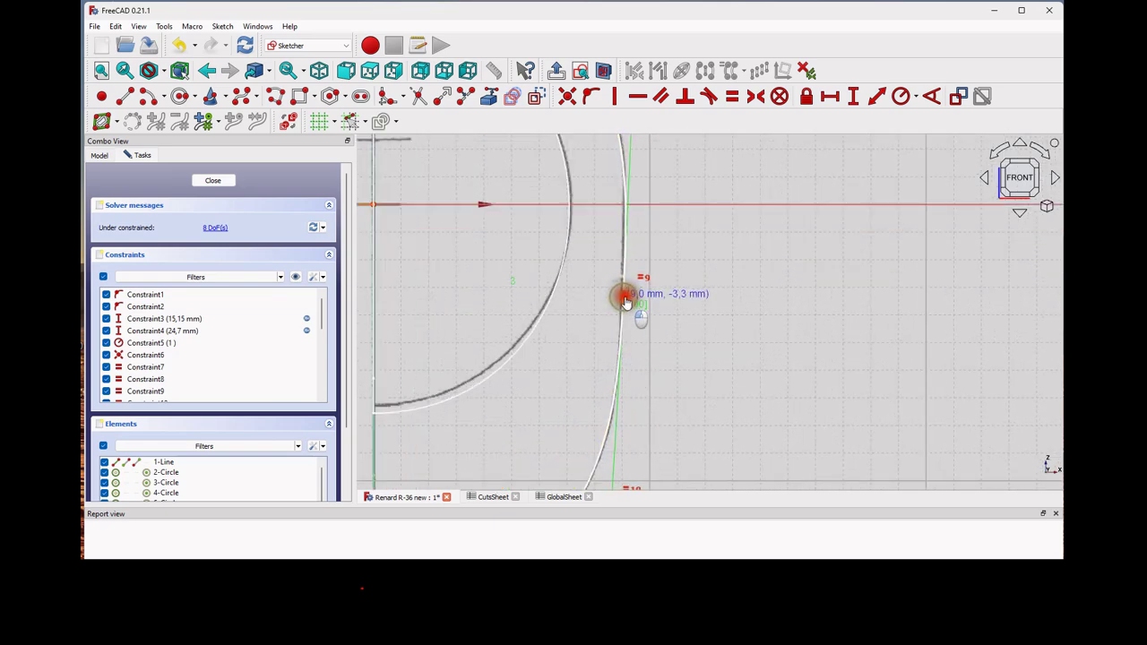
{"action": "scroll", "coordinate": [627, 304], "scroll_direction": "down", "scroll_amount": 3}
{"action": "left_click_drag", "start_coordinate": [625, 431], "coordinate": [630, 420]}
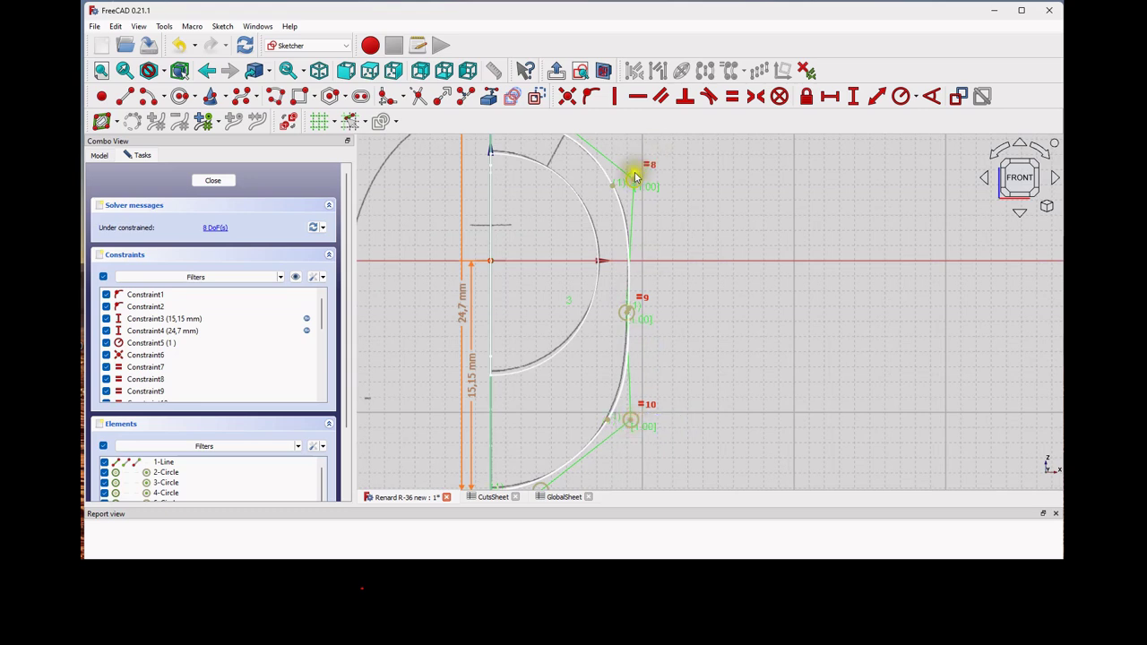
- Readjust the upper-right, middle and lower-right control points to bring the B-spline's side closer to the outline
{"action": "left_click_drag", "start_coordinate": [635, 184], "coordinate": [633, 175]}
{"action": "scroll", "coordinate": [618, 331], "scroll_direction": "up", "scroll_amount": 3}
{"action": "left_click_drag", "start_coordinate": [640, 290], "coordinate": [641, 294]}
{"action": "scroll", "coordinate": [660, 314], "scroll_direction": "down", "scroll_amount": 3}
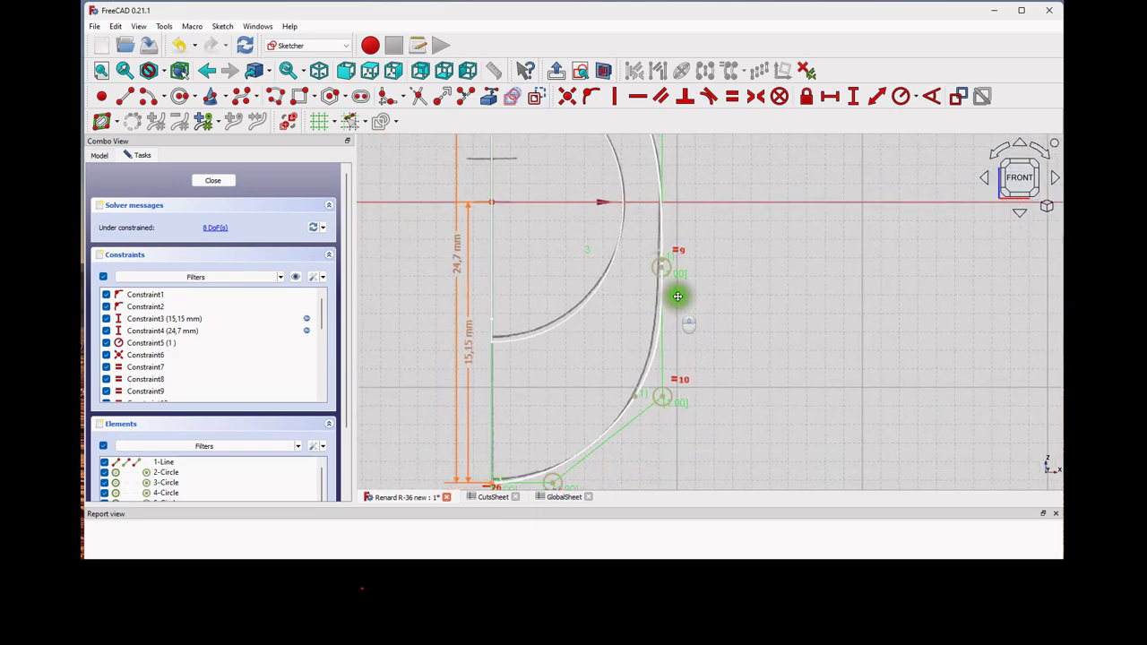
{"action": "middle_click_drag", "start_coordinate": [678, 296], "coordinate": [676, 285]}
{"action": "left_click_drag", "start_coordinate": [661, 389], "coordinate": [653, 398]}
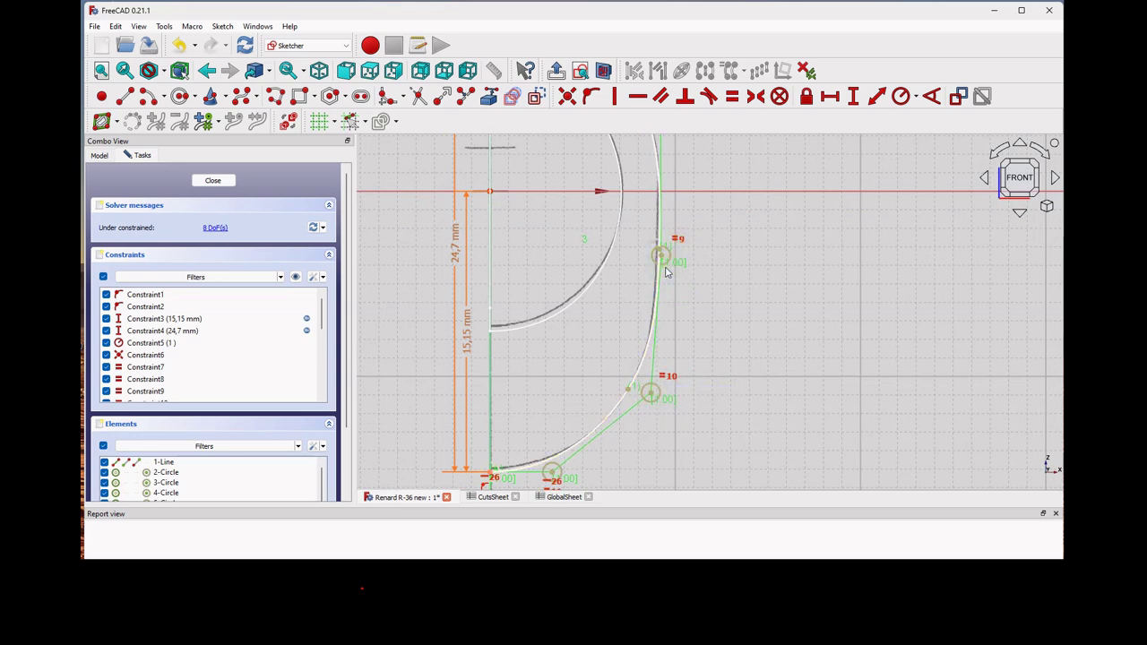
- Shift the upper-right control point slightly inward and place the middle control point at about 9.0 mm, -3.3 mm
{"action": "scroll", "coordinate": [663, 258], "scroll_direction": "down", "scroll_amount": 2}
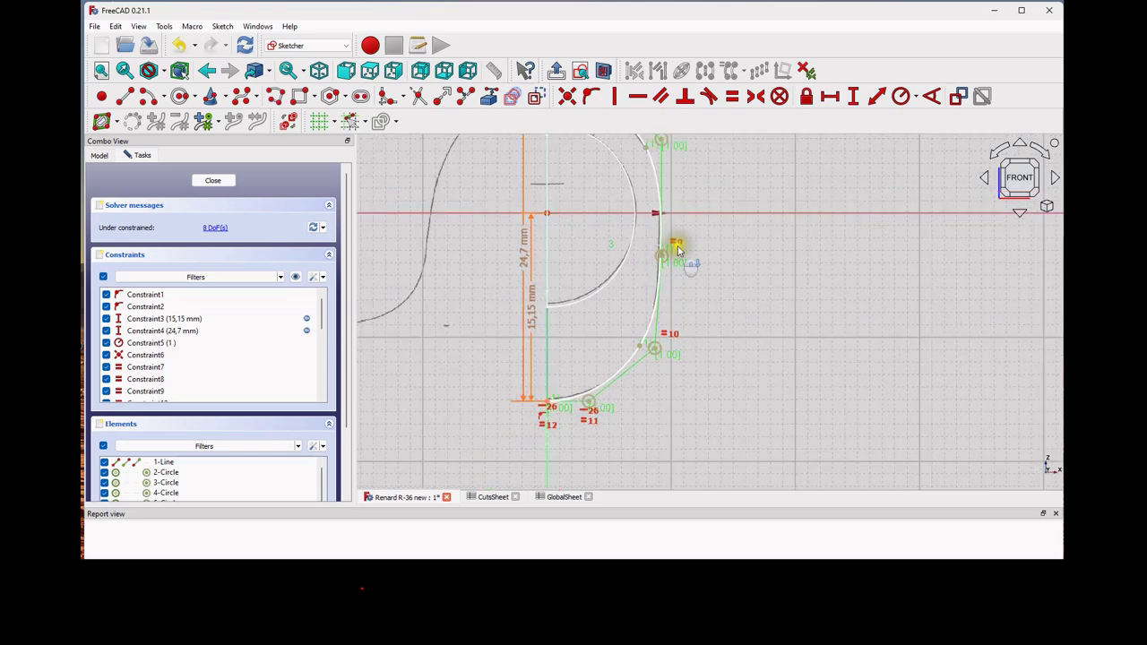
{"action": "left_click_drag", "start_coordinate": [662, 142], "coordinate": [659, 142]}
{"action": "scroll", "coordinate": [654, 273], "scroll_direction": "up", "scroll_amount": 3}
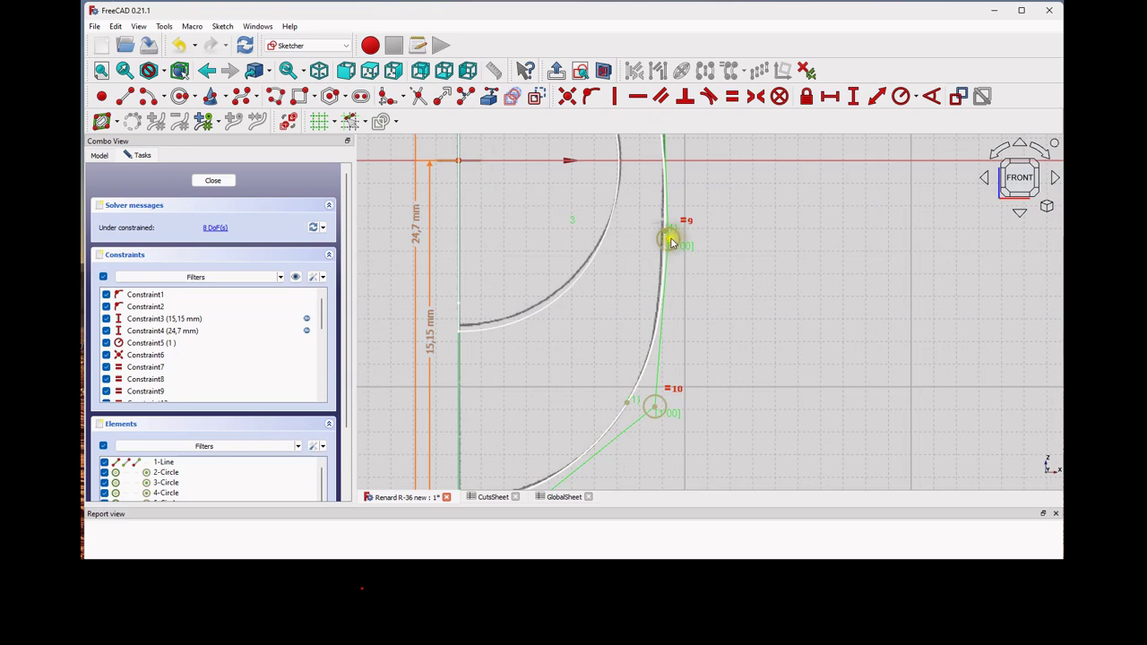
{"action": "left_click_drag", "start_coordinate": [669, 241], "coordinate": [665, 240]}
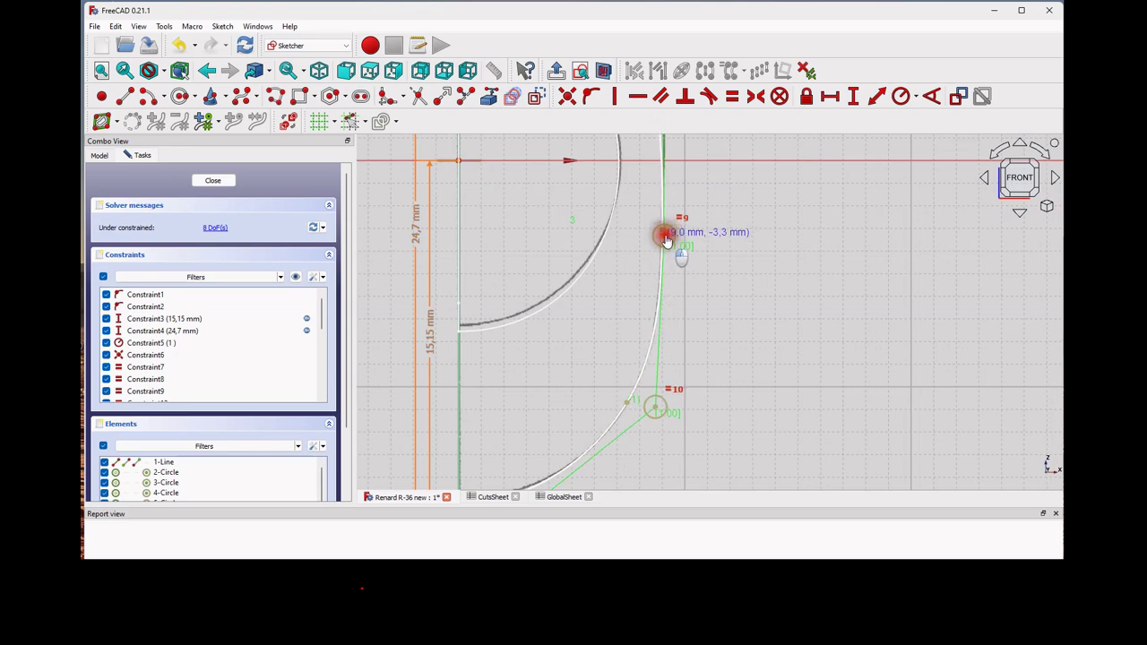
- Fine-tune the top and upper-right control points so the B-spline follows the outline's upper shoulder, and close the CutBSk sketch
{"action": "scroll", "coordinate": [670, 240], "scroll_direction": "down", "scroll_amount": 2}
{"action": "middle_click_drag", "start_coordinate": [709, 210], "coordinate": [692, 396]}
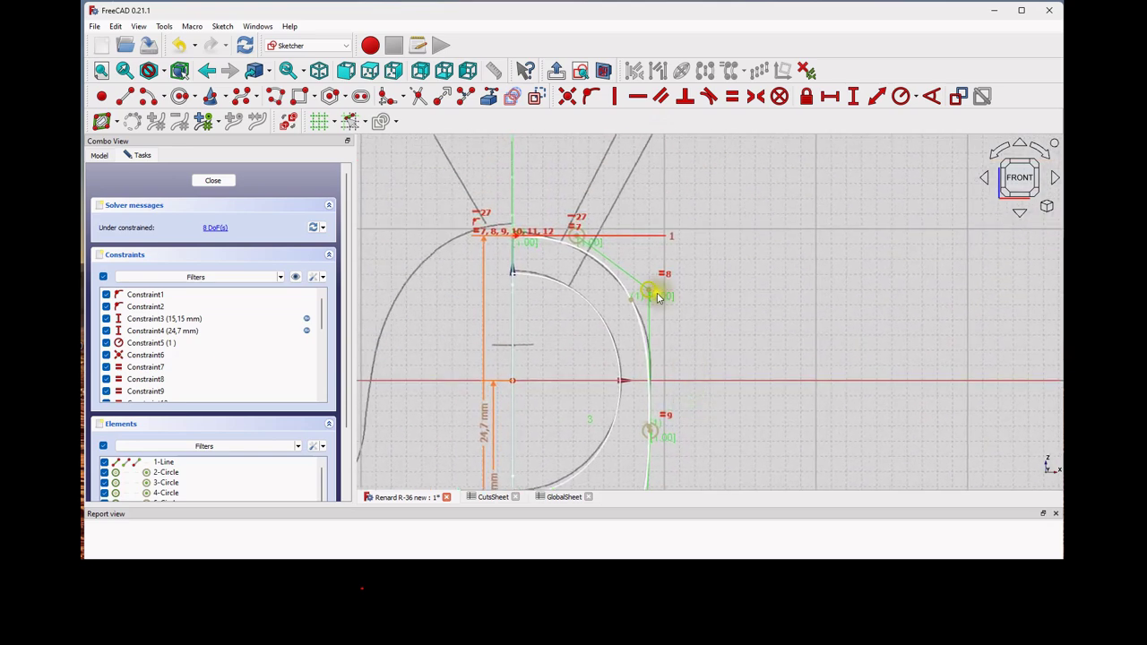
{"action": "left_click_drag", "start_coordinate": [652, 298], "coordinate": [648, 286]}
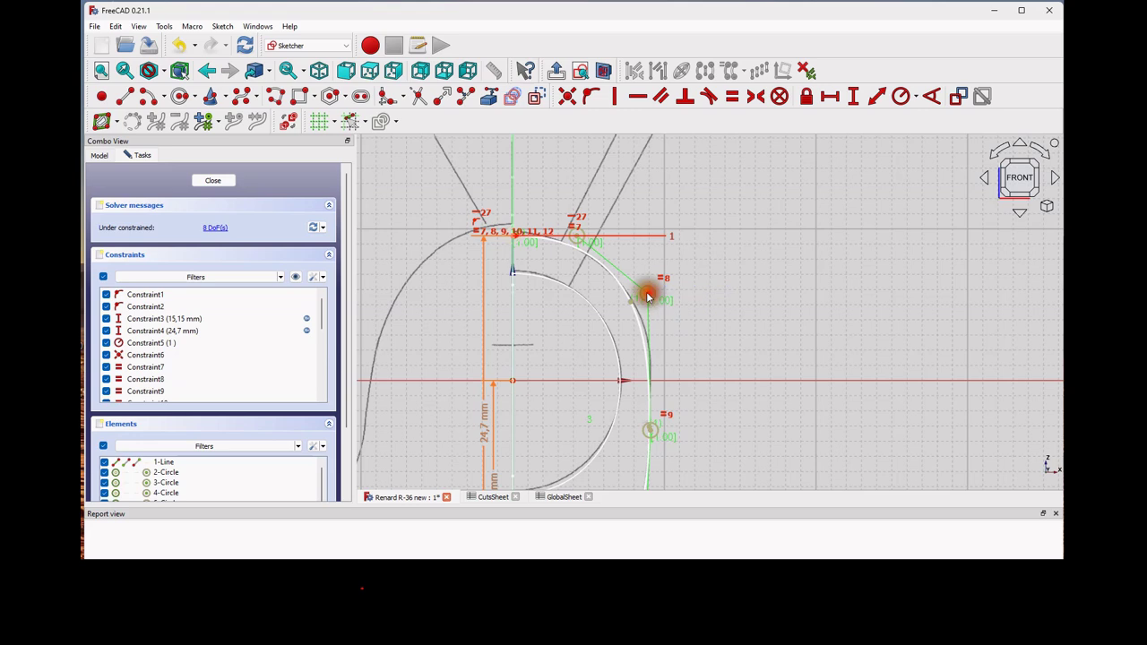
{"action": "left_click_drag", "start_coordinate": [568, 236], "coordinate": [588, 237]}
{"action": "left_click_drag", "start_coordinate": [651, 298], "coordinate": [651, 295]}
{"action": "left_click_drag", "start_coordinate": [588, 238], "coordinate": [576, 242]}
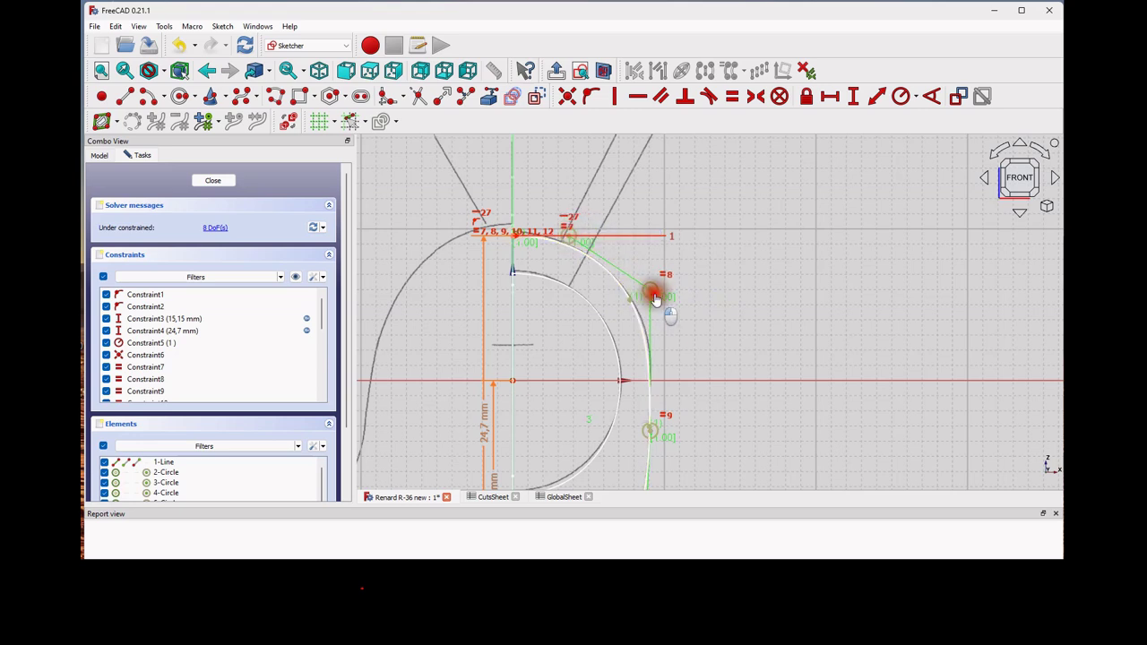
{"action": "left_click_drag", "start_coordinate": [652, 294], "coordinate": [653, 292]}
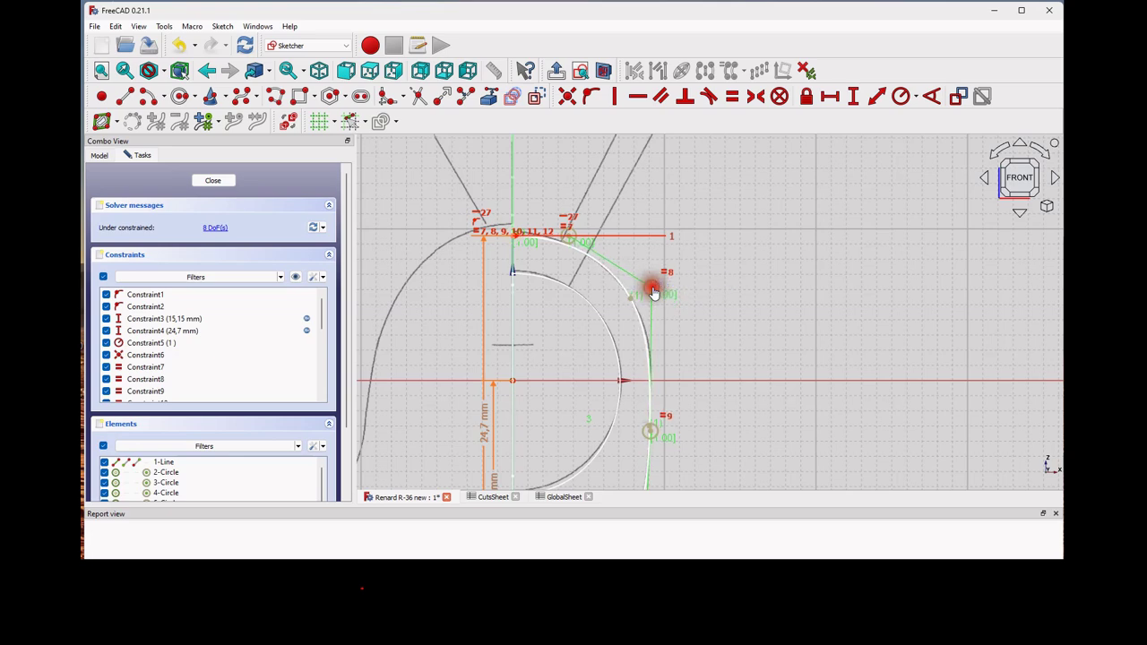
{"action": "scroll", "coordinate": [730, 350], "scroll_direction": "down", "scroll_amount": 4}
{"action": "scroll", "coordinate": [733, 403], "scroll_direction": "up", "scroll_amount": 1}
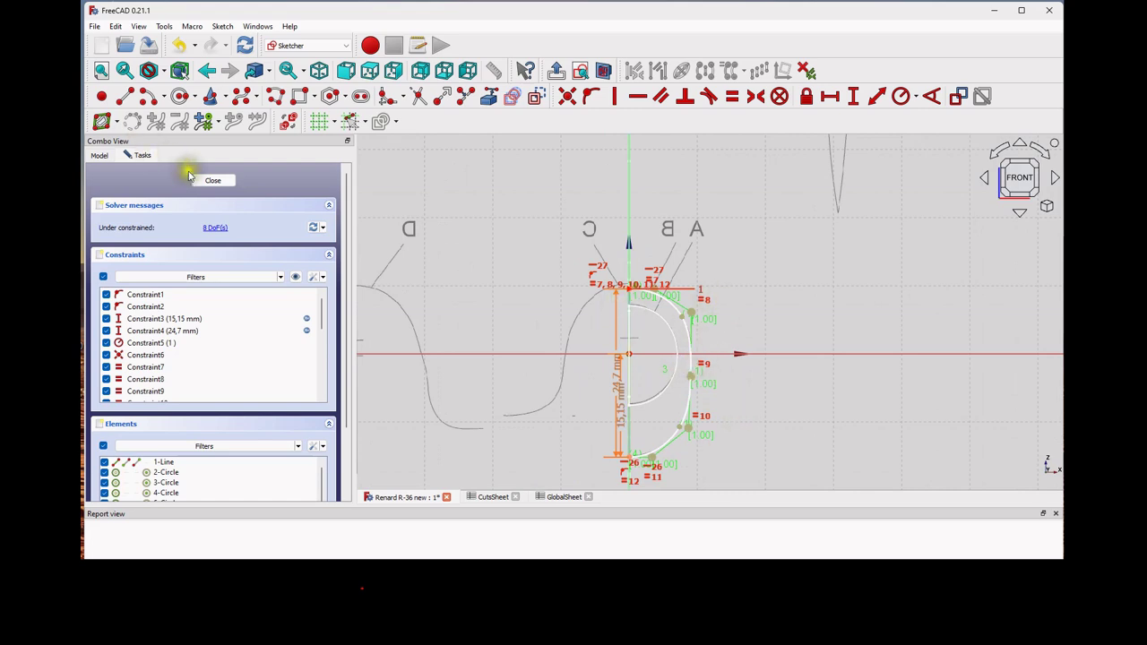
{"action": "left_click", "coordinate": [219, 181]}
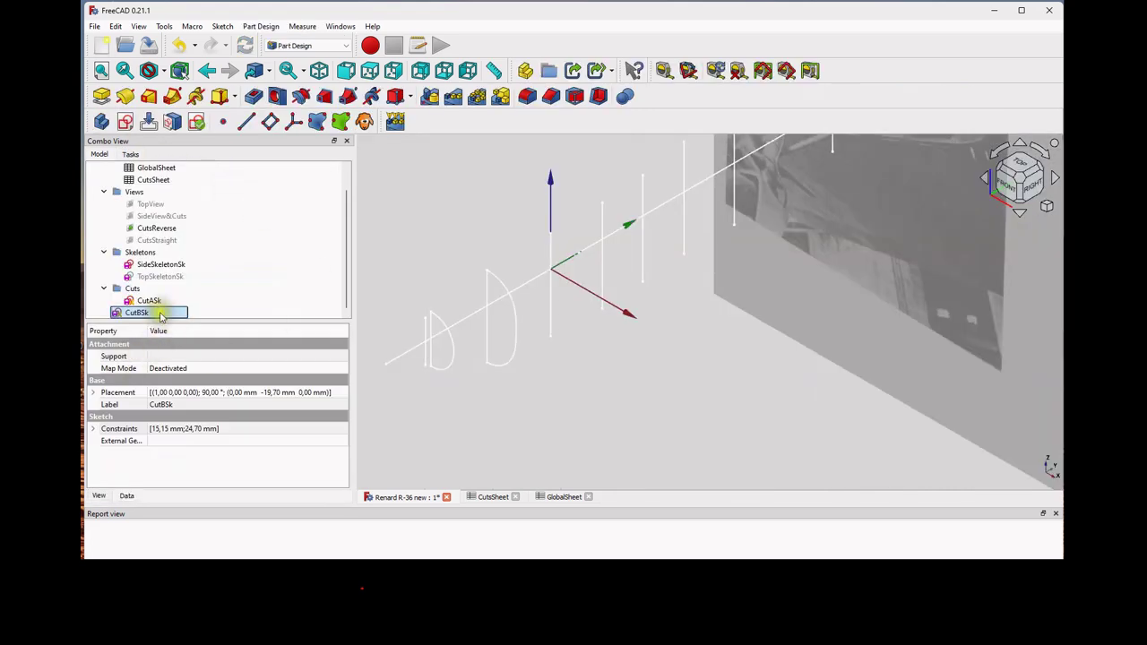
- Open the CutASk sketch for editing and delete its existing B-spline
{"action": "left_click", "coordinate": [153, 301]}
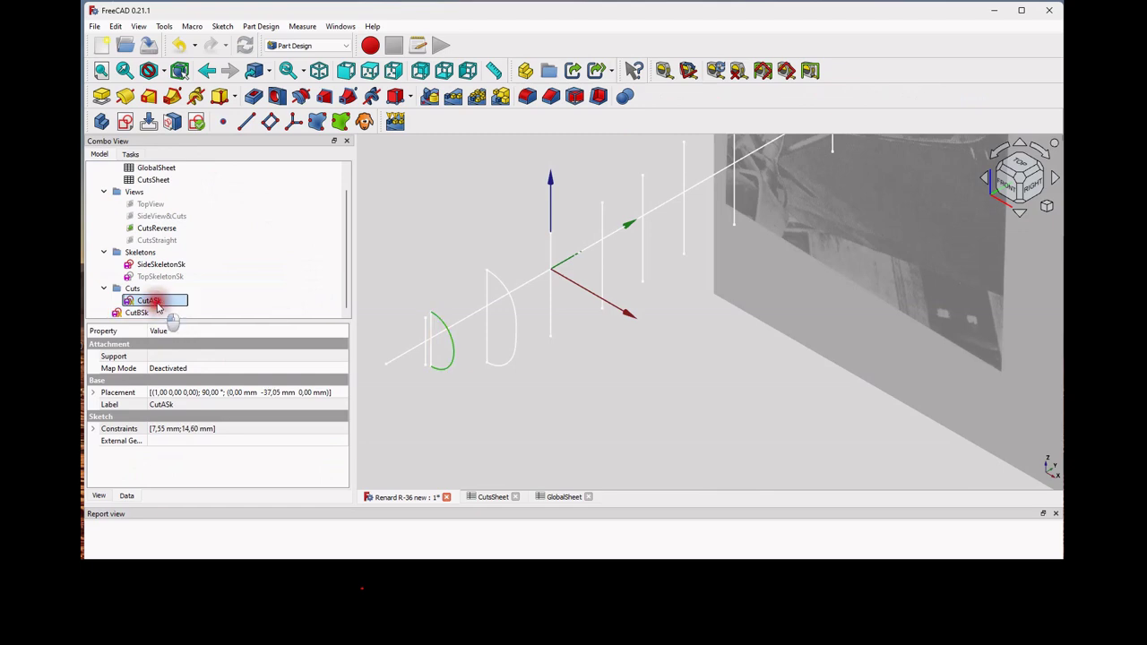
{"action": "double_click", "coordinate": [159, 307]}
{"action": "scroll", "coordinate": [724, 236], "scroll_direction": "up", "scroll_amount": 1}
{"action": "mouse_move", "coordinate": [722, 238]}
{"action": "middle_mouse_down"}
{"action": "mouse_move", "coordinate": [551, 422]}
{"action": "mouse_move", "coordinate": [505, 410]}
{"action": "middle_mouse_up"}
{"action": "scroll", "coordinate": [499, 405], "scroll_direction": "up", "scroll_amount": 2}
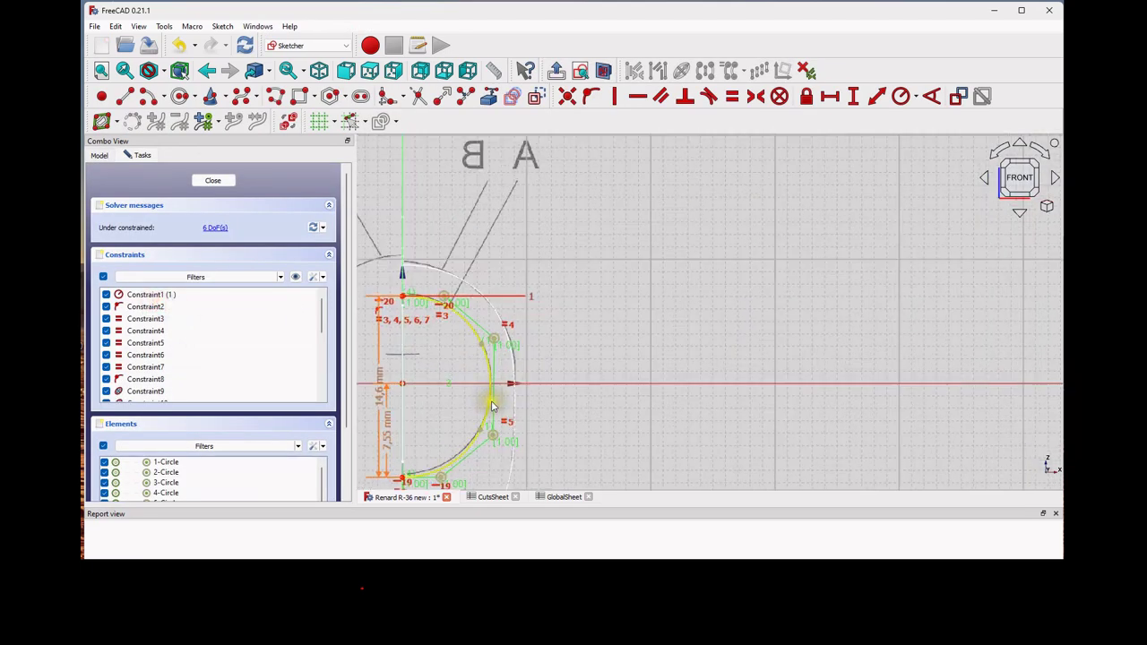
{"action": "left_click", "coordinate": [492, 406]}
{"action": "key", "text": "Delete"}
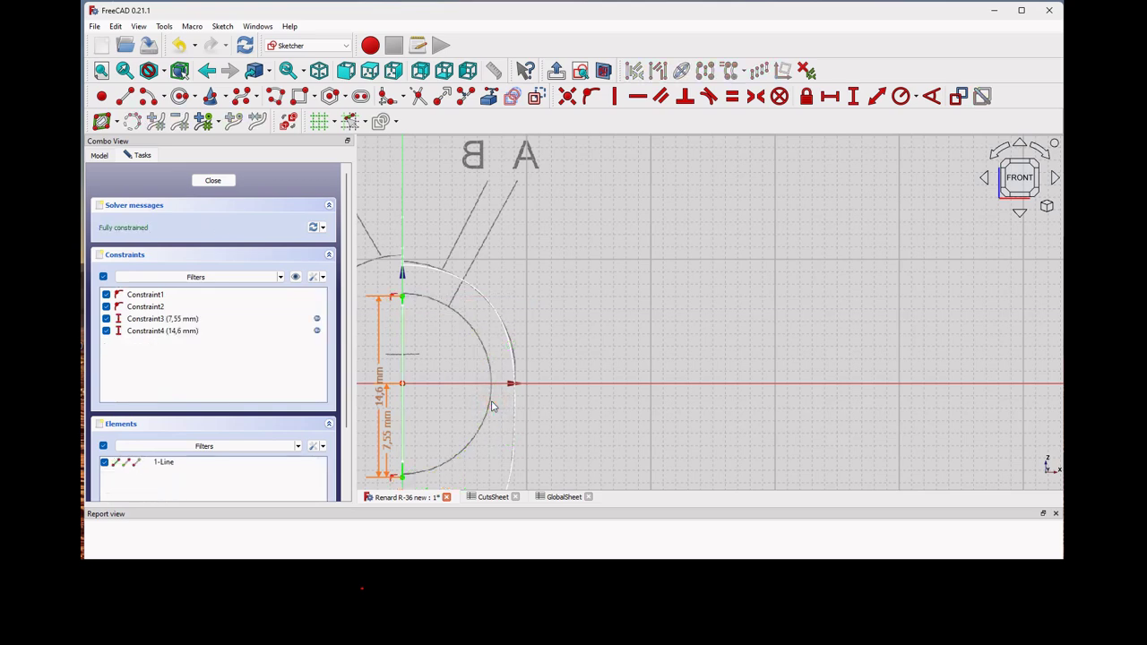
- Draw a B-spline with seven control points along the inner outline A, from the vertical line's upper end to its lower end
{"action": "left_click", "coordinate": [247, 101]}
{"action": "scroll", "coordinate": [413, 308], "scroll_direction": "up", "scroll_amount": 4}
{"action": "left_click", "coordinate": [391, 282]}
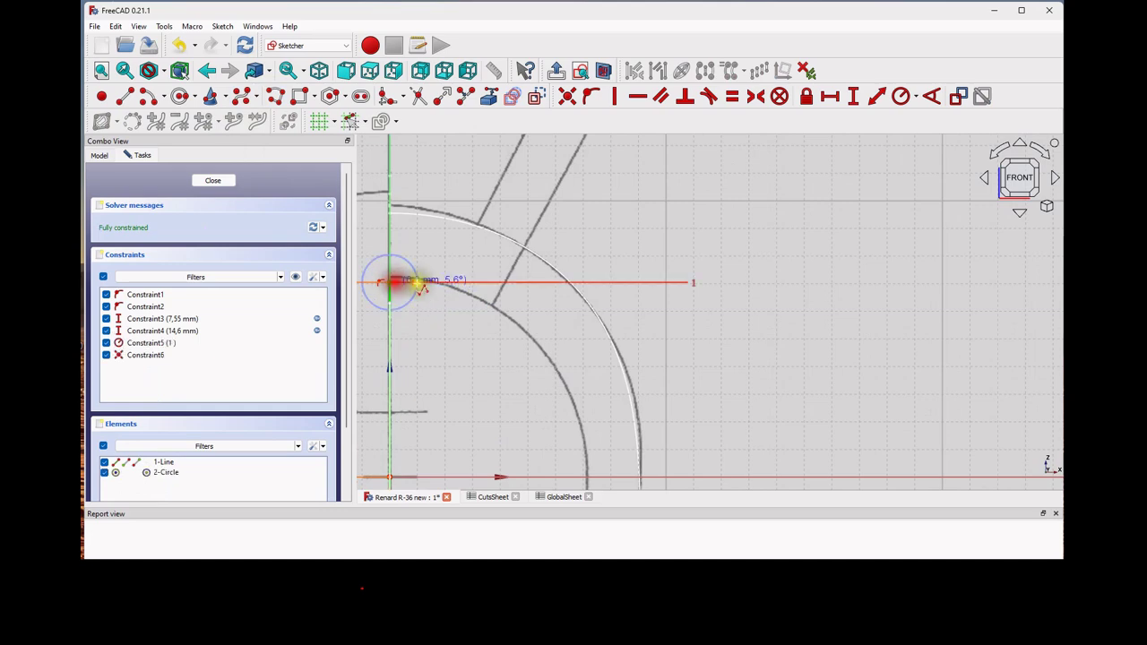
{"action": "left_click", "coordinate": [477, 282]}
{"action": "scroll", "coordinate": [563, 329], "scroll_direction": "down", "scroll_amount": 4}
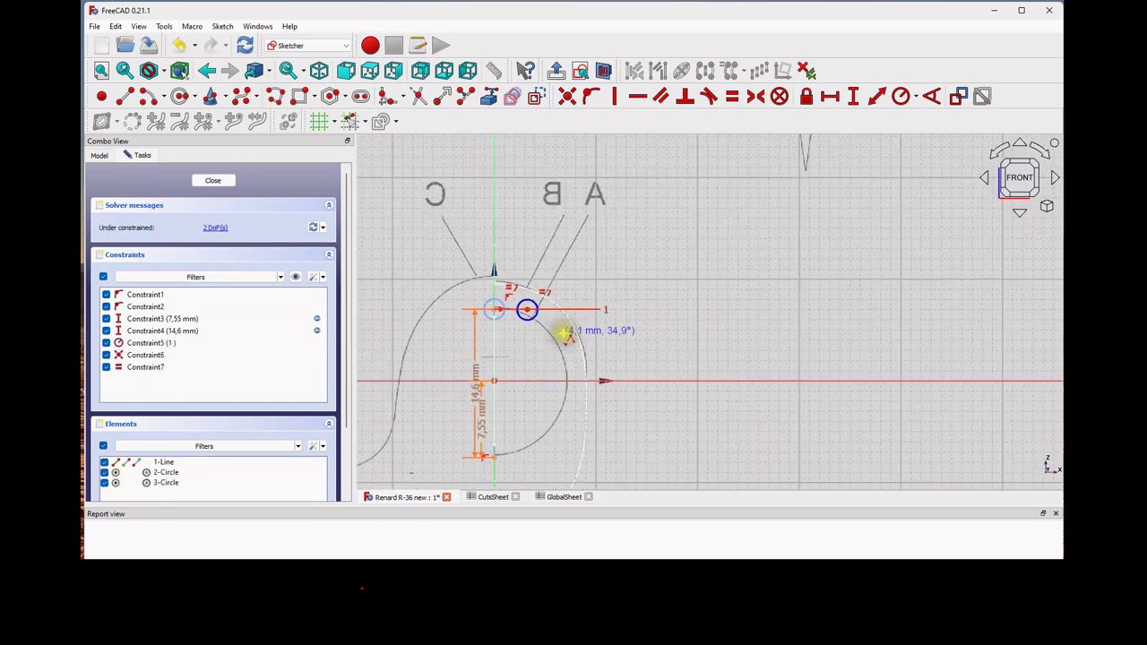
{"action": "left_click", "coordinate": [561, 333]}
{"action": "left_click", "coordinate": [576, 392]}
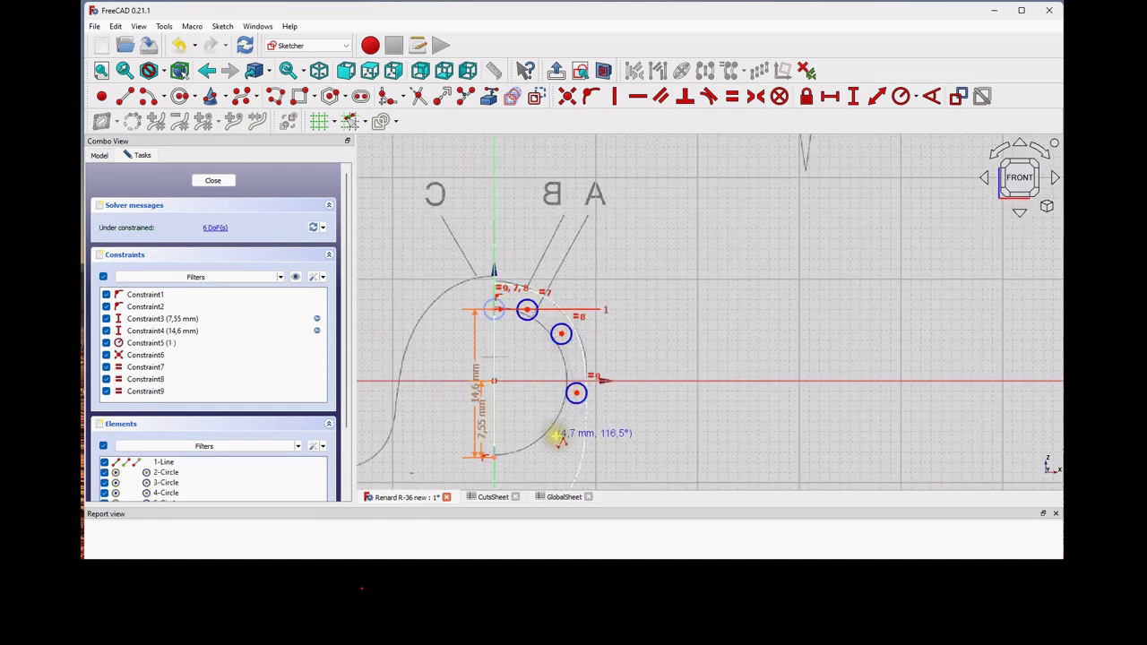
{"action": "left_click", "coordinate": [555, 436]}
{"action": "left_click", "coordinate": [513, 456]}
{"action": "scroll", "coordinate": [514, 457], "scroll_direction": "up", "scroll_amount": 4}
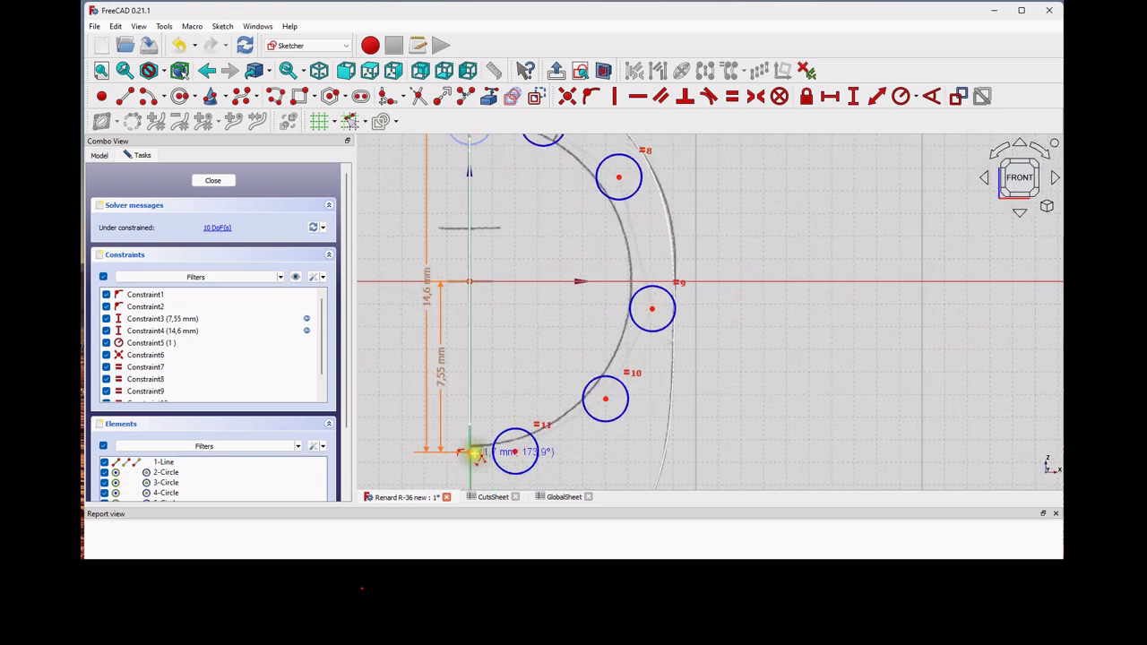
{"action": "left_click", "coordinate": [470, 451]}
{"action": "right_click", "coordinate": [470, 452]}
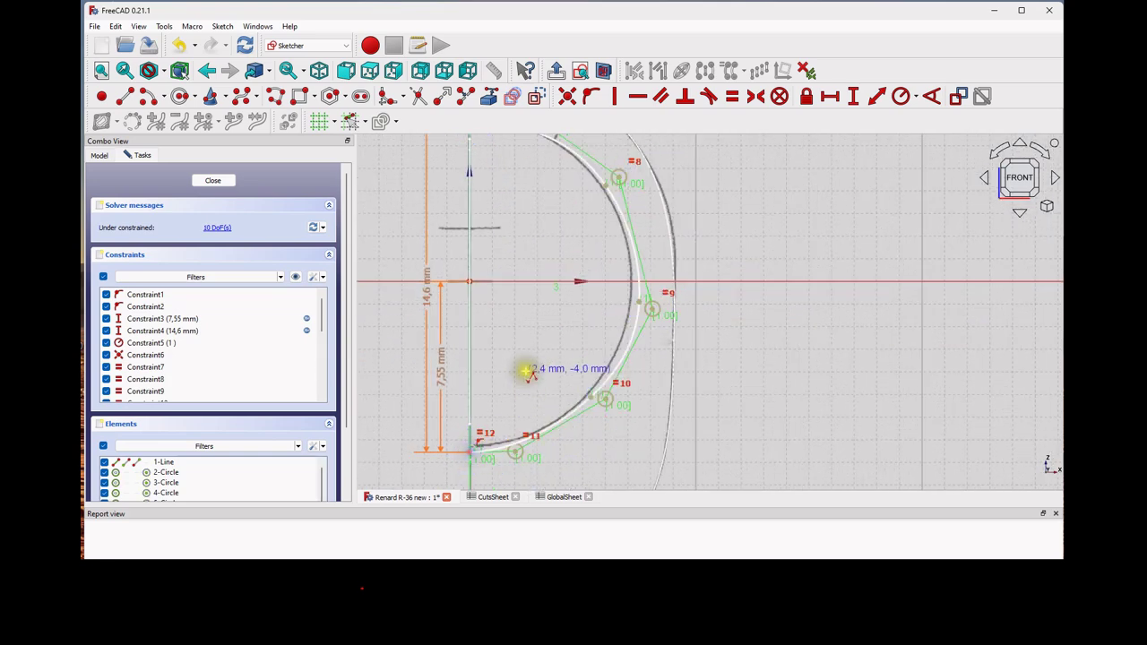
{"action": "right_click", "coordinate": [523, 368]}
- Constrain the B-spline's last two control points at the lower end horizontally to each other
{"action": "left_click", "coordinate": [515, 451]}
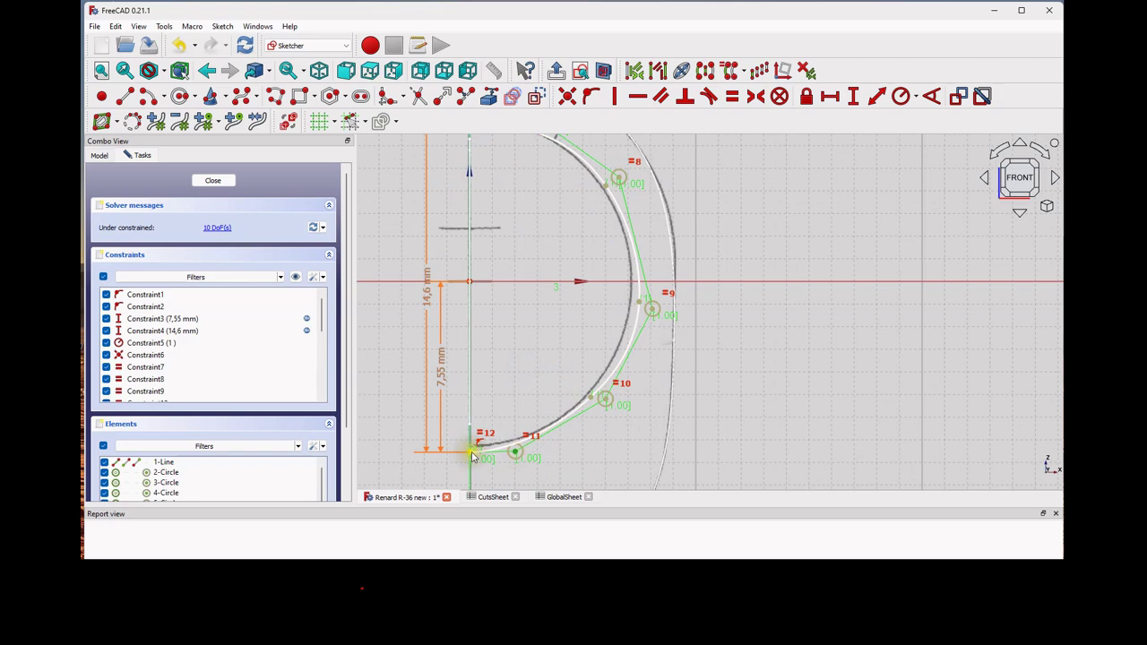
{"action": "left_click", "coordinate": [470, 450]}
{"action": "left_click", "coordinate": [633, 99]}
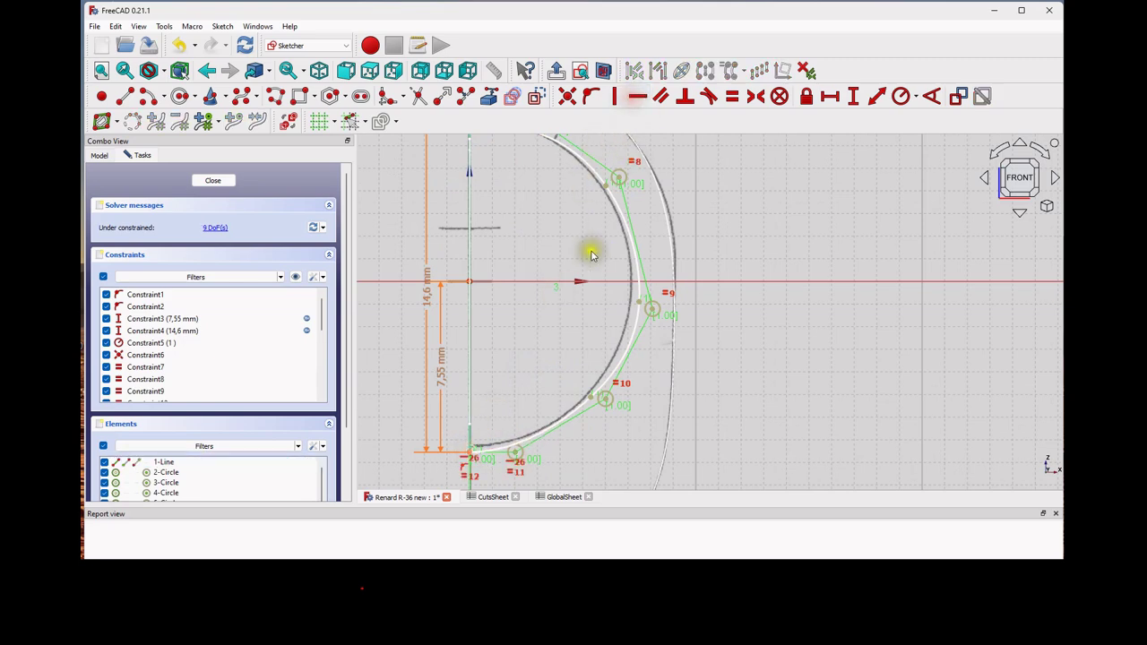
- Constrain the B-spline's first two control points at the upper end horizontally to each other
{"action": "scroll", "coordinate": [547, 206], "scroll_direction": "up", "scroll_amount": 1}
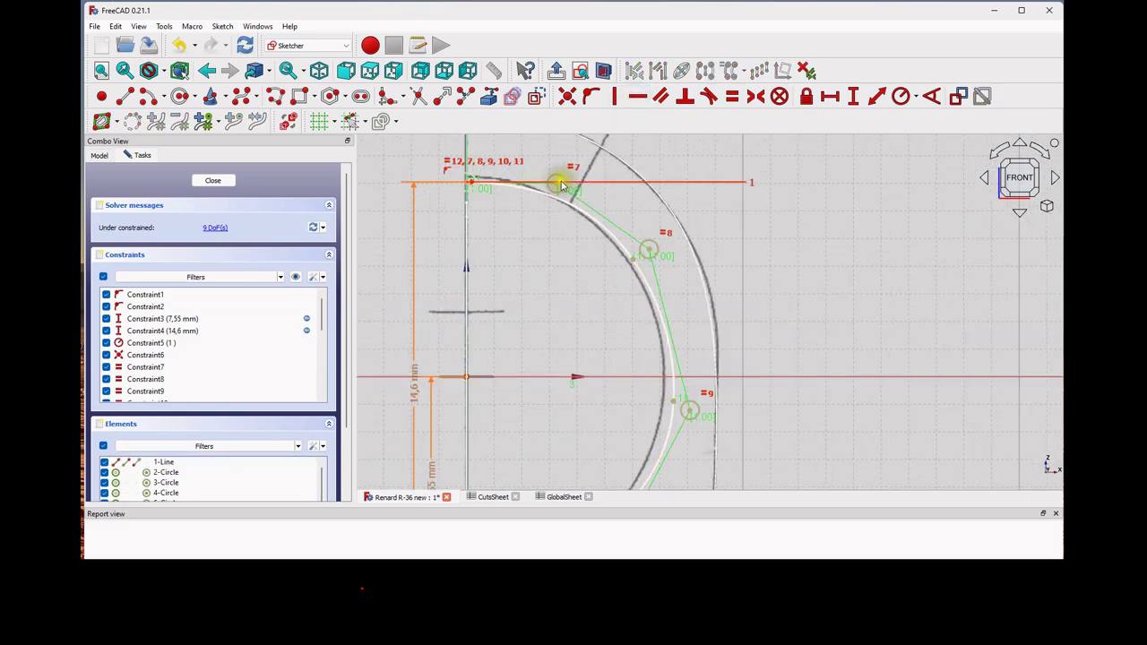
{"action": "left_click_drag", "start_coordinate": [556, 183], "coordinate": [553, 181]}
{"action": "left_click", "coordinate": [467, 183]}
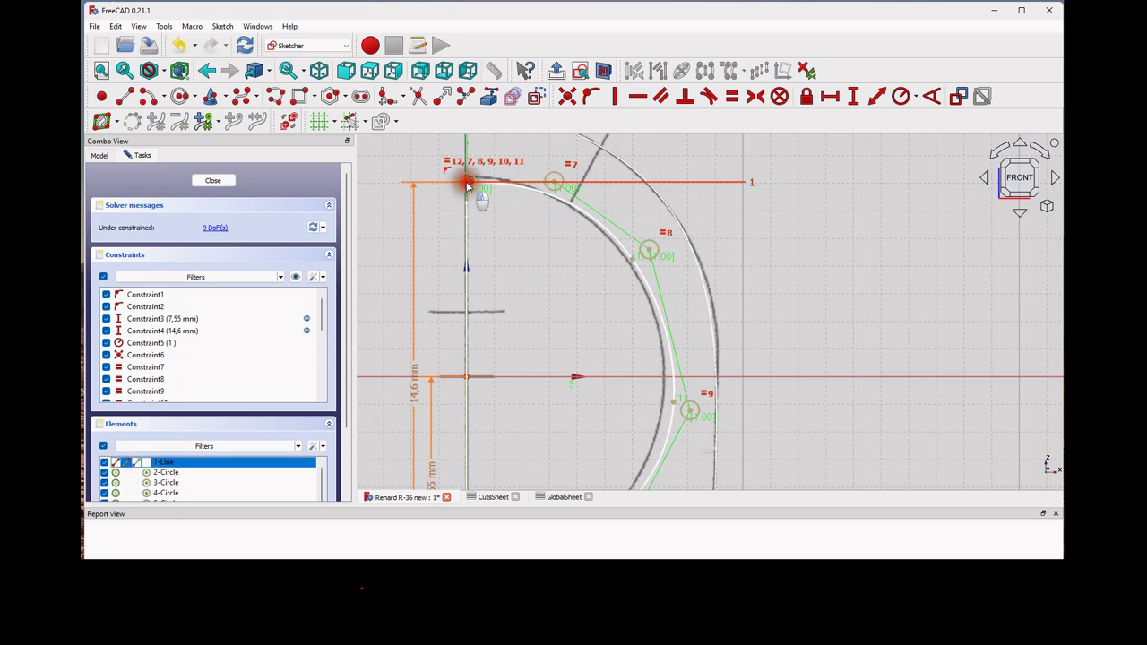
{"action": "left_click", "coordinate": [640, 98]}
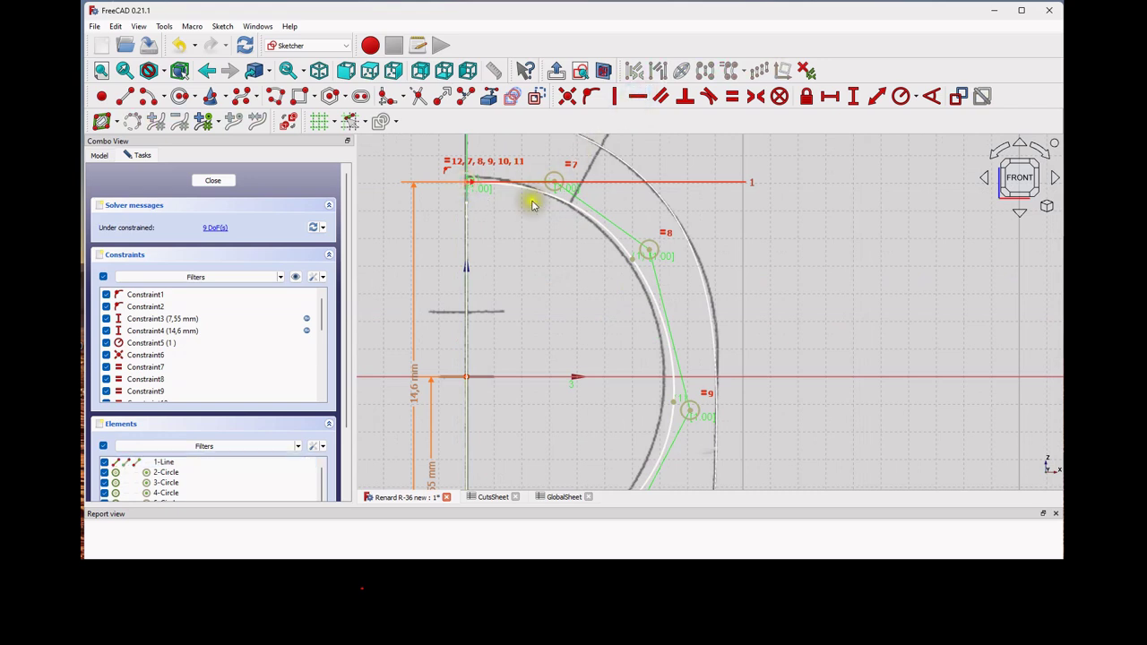
{"action": "scroll", "coordinate": [533, 211], "scroll_direction": "up", "scroll_amount": 2}
{"action": "left_click_drag", "start_coordinate": [584, 164], "coordinate": [583, 172]}
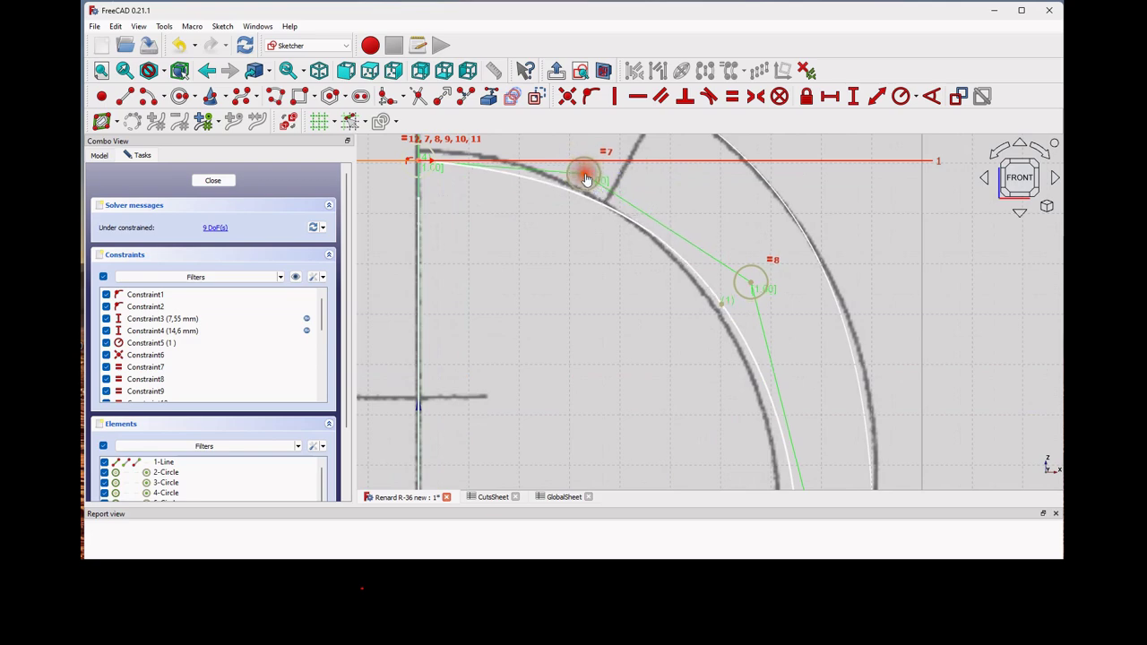
{"action": "left_click", "coordinate": [419, 164]}
{"action": "left_click", "coordinate": [637, 96]}
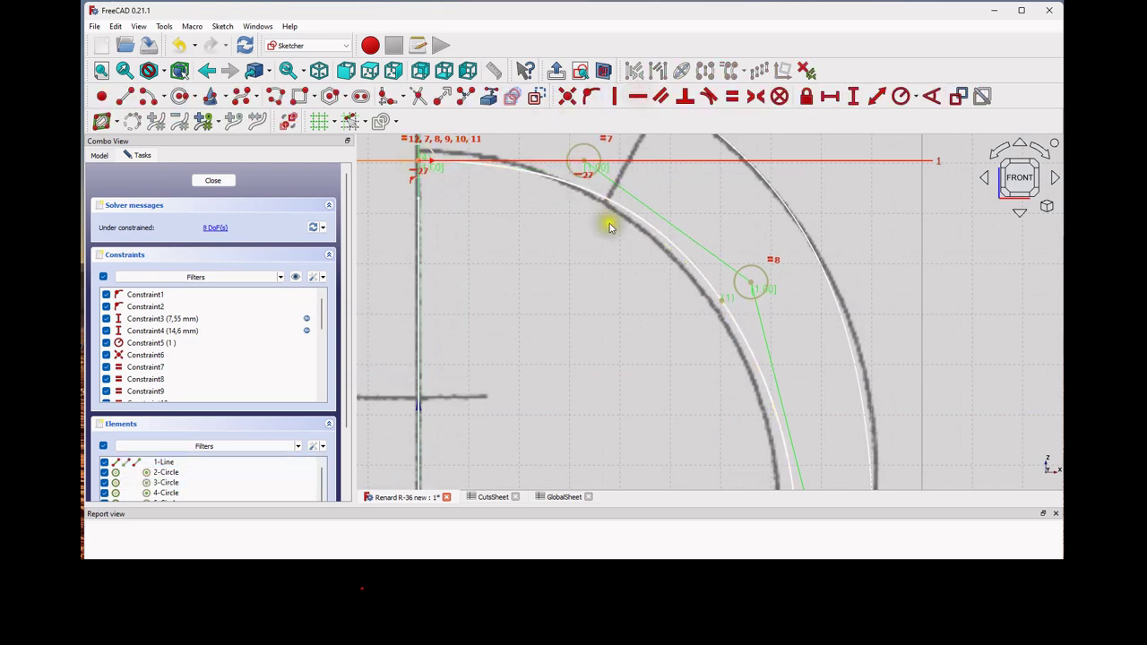
- Pull the middle and upper-right control points inward so the B-spline follows the side of inner outline A
{"action": "scroll", "coordinate": [608, 235], "scroll_direction": "down", "scroll_amount": 4}
{"action": "scroll", "coordinate": [618, 260], "scroll_direction": "up", "scroll_amount": 1}
{"action": "scroll", "coordinate": [673, 337], "scroll_direction": "up", "scroll_amount": 2}
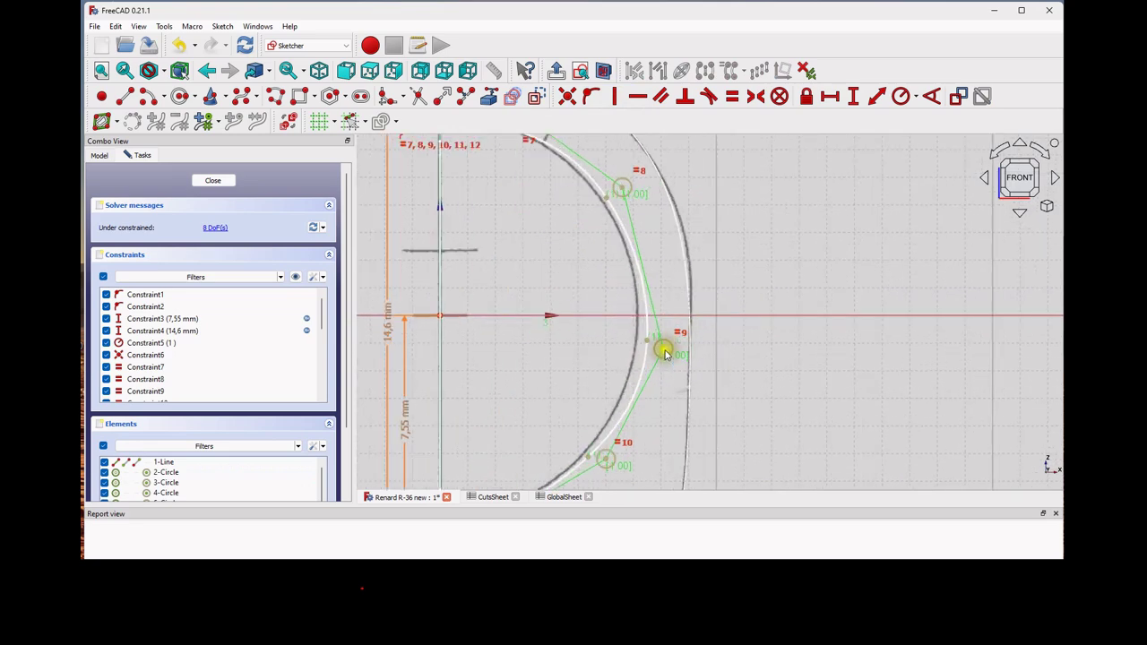
{"action": "left_click_drag", "start_coordinate": [669, 341], "coordinate": [646, 344]}
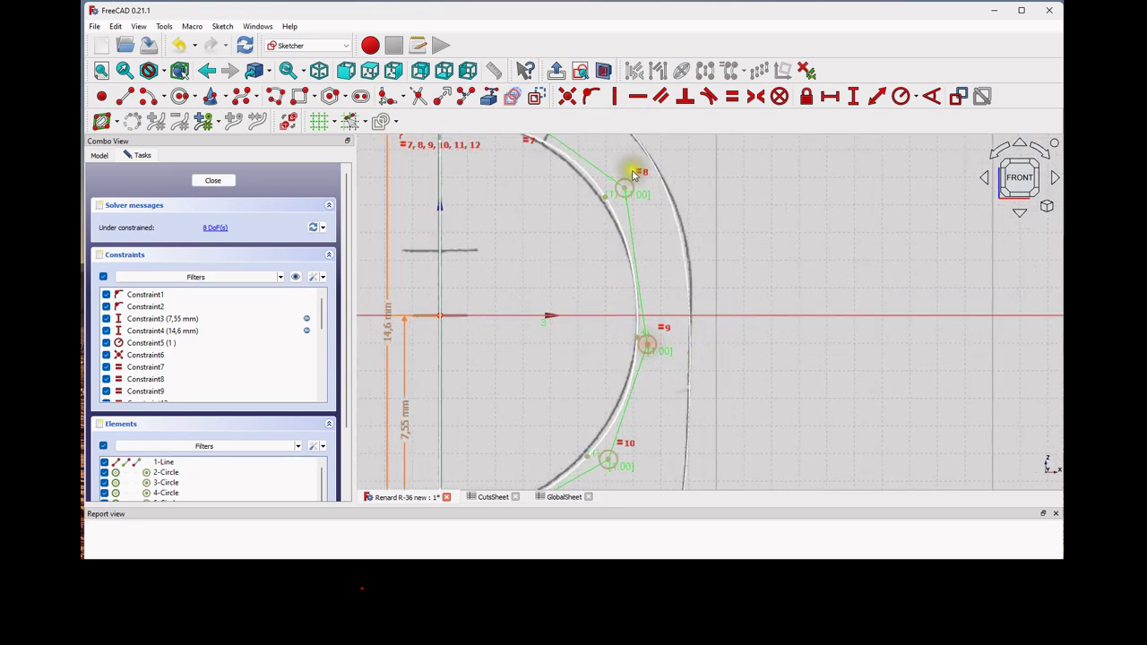
{"action": "left_click_drag", "start_coordinate": [627, 189], "coordinate": [615, 189]}
- Shift the lower-right control point slightly inward to fit the outline's lower curve and close the CutASk sketch
{"action": "middle_click_drag", "start_coordinate": [646, 465], "coordinate": [666, 384]}
{"action": "left_click_drag", "start_coordinate": [630, 380], "coordinate": [621, 377]}
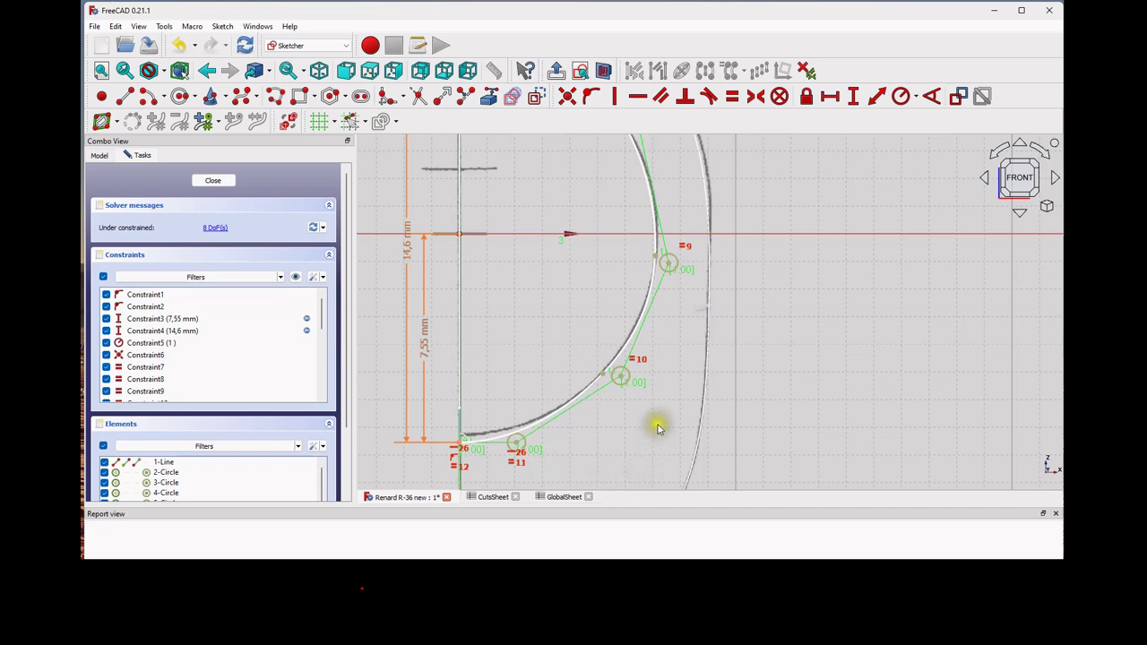
{"action": "scroll", "coordinate": [660, 376], "scroll_direction": "up", "scroll_amount": 2}
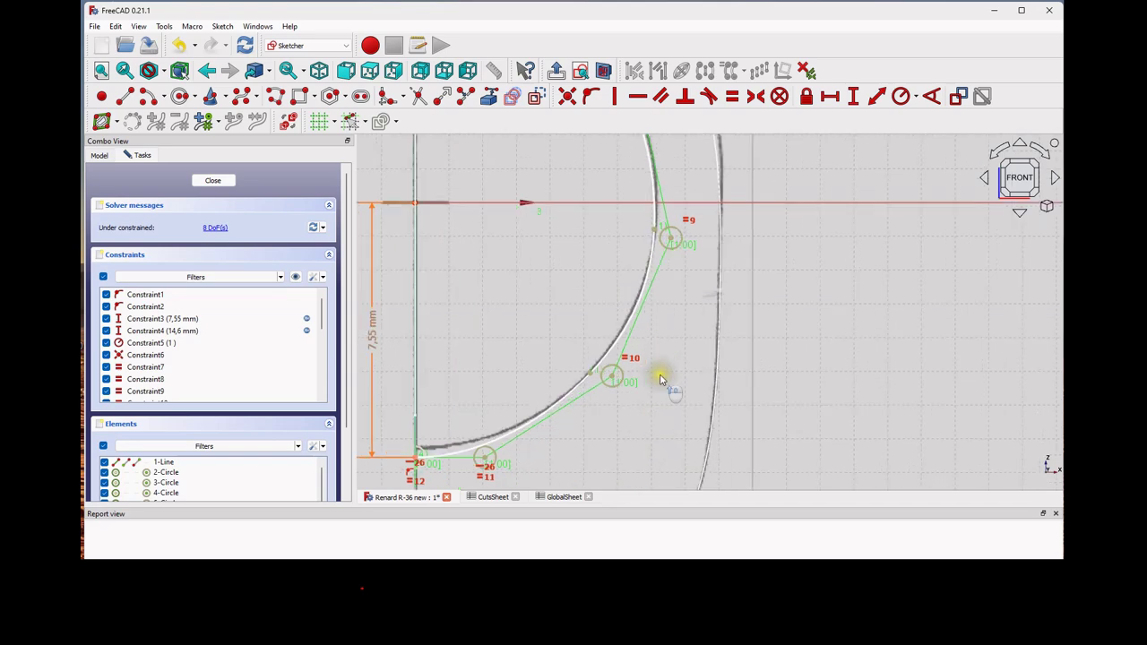
{"action": "left_click", "coordinate": [210, 181]}
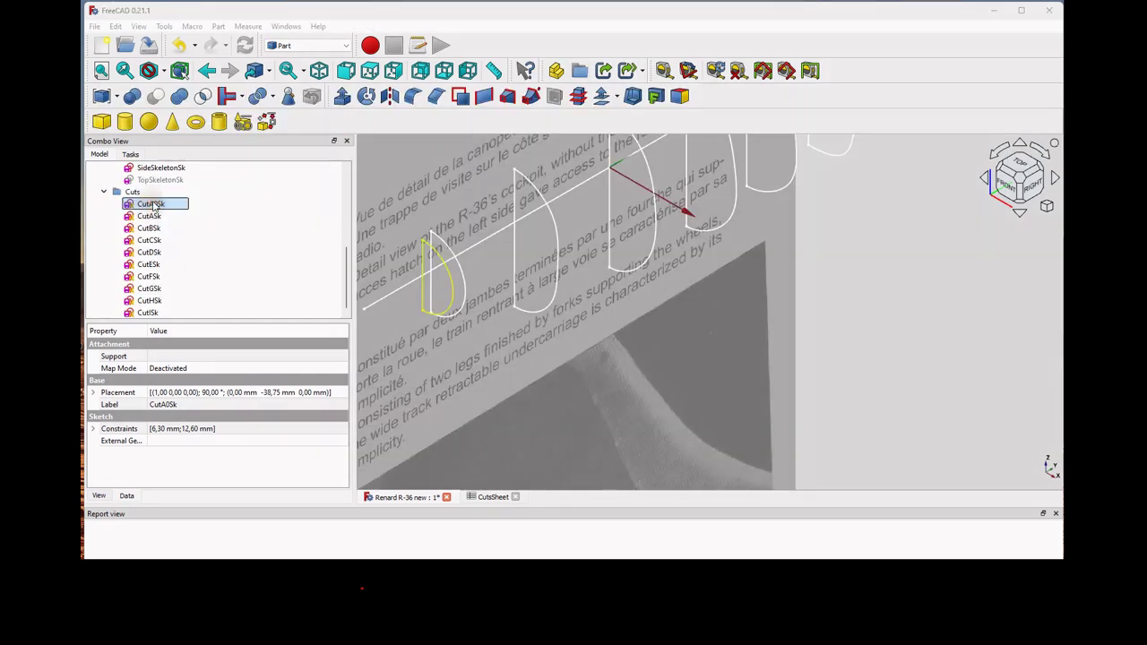
- Open the CutA0Sk sketch for editing and inspect the control points and constraints of its B-spline
{"action": "left_click", "coordinate": [204, 242]}
{"action": "left_click", "coordinate": [166, 205]}
{"action": "double_click", "coordinate": [167, 204]}
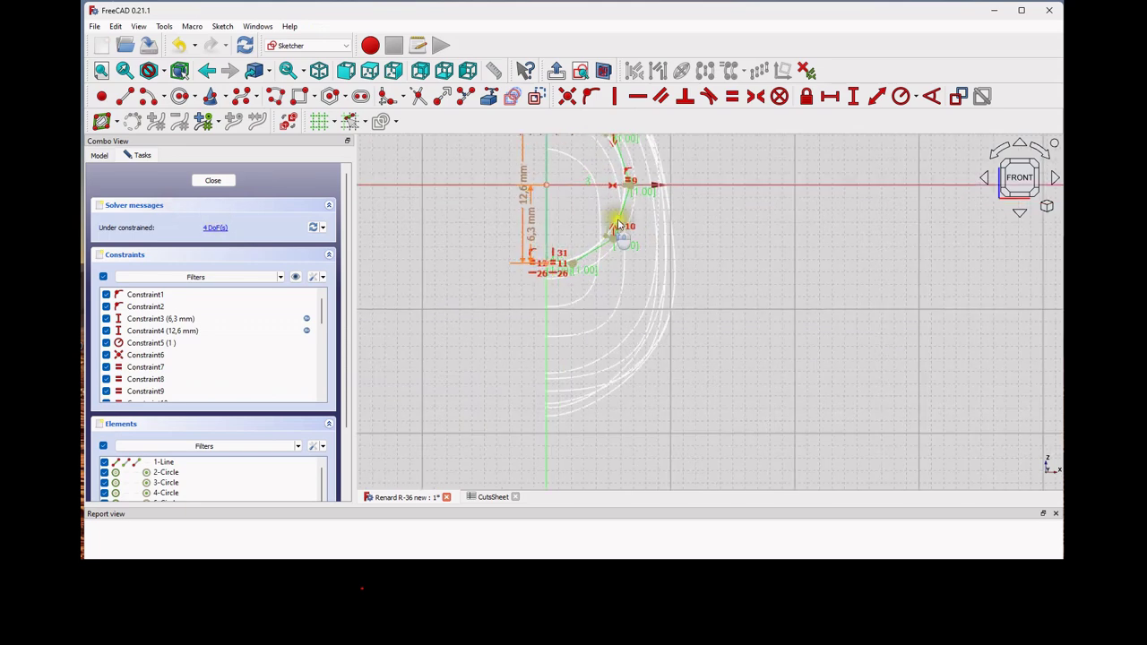
{"action": "middle_click_drag", "start_coordinate": [618, 224], "coordinate": [609, 430]}
{"action": "scroll", "coordinate": [556, 374], "scroll_direction": "up", "scroll_amount": 3}
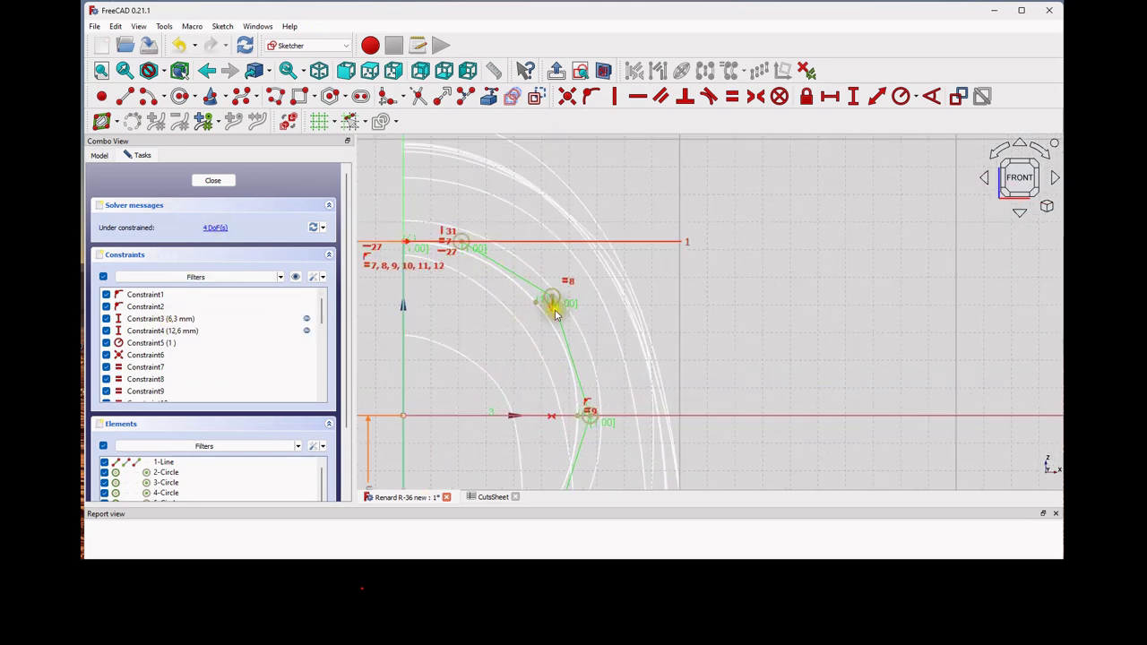
{"action": "mouse_move", "coordinate": [607, 407]}
{"action": "middle_mouse_down"}
{"action": "mouse_move", "coordinate": [691, 284]}
{"action": "mouse_move", "coordinate": [689, 269]}
{"action": "middle_mouse_up"}
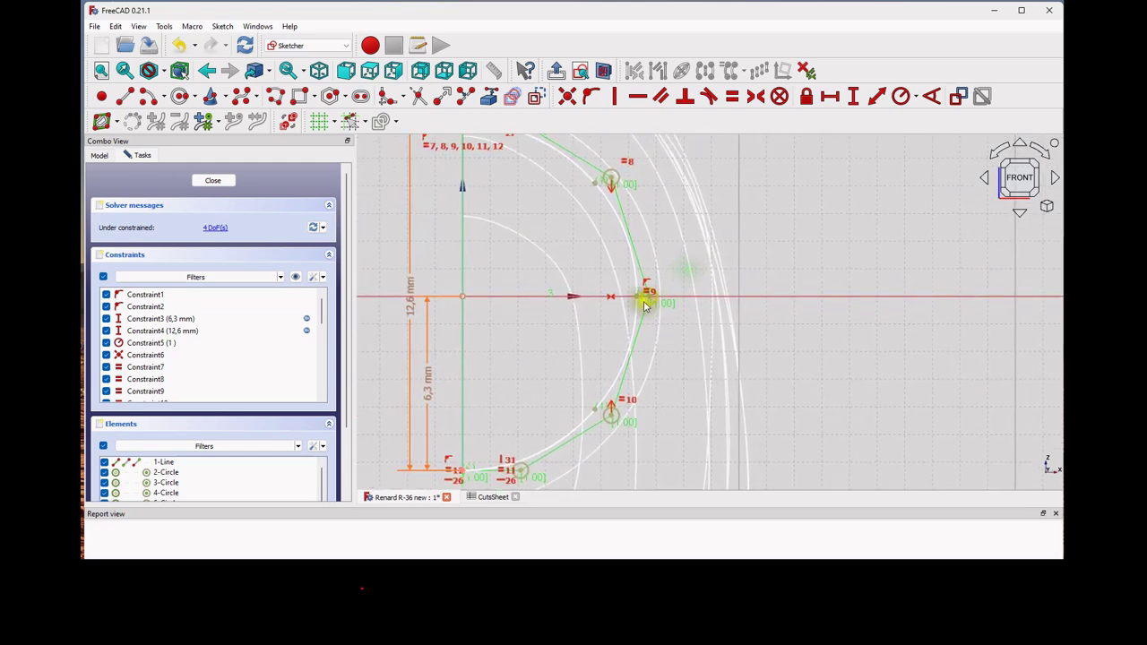
{"action": "scroll", "coordinate": [467, 222], "scroll_direction": "down", "scroll_amount": 2}
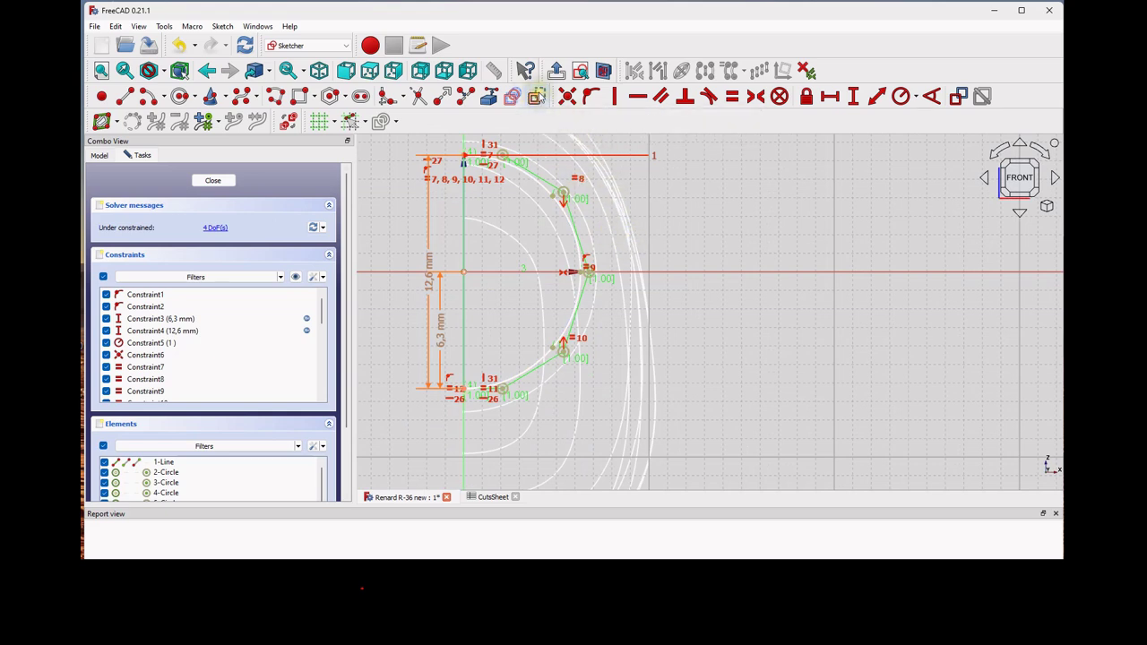
- Move the B-spline's middle control point inward along the horizontal axis to about 6.7 mm from the sketch origin
{"action": "scroll", "coordinate": [587, 272], "scroll_direction": "up", "scroll_amount": 4}
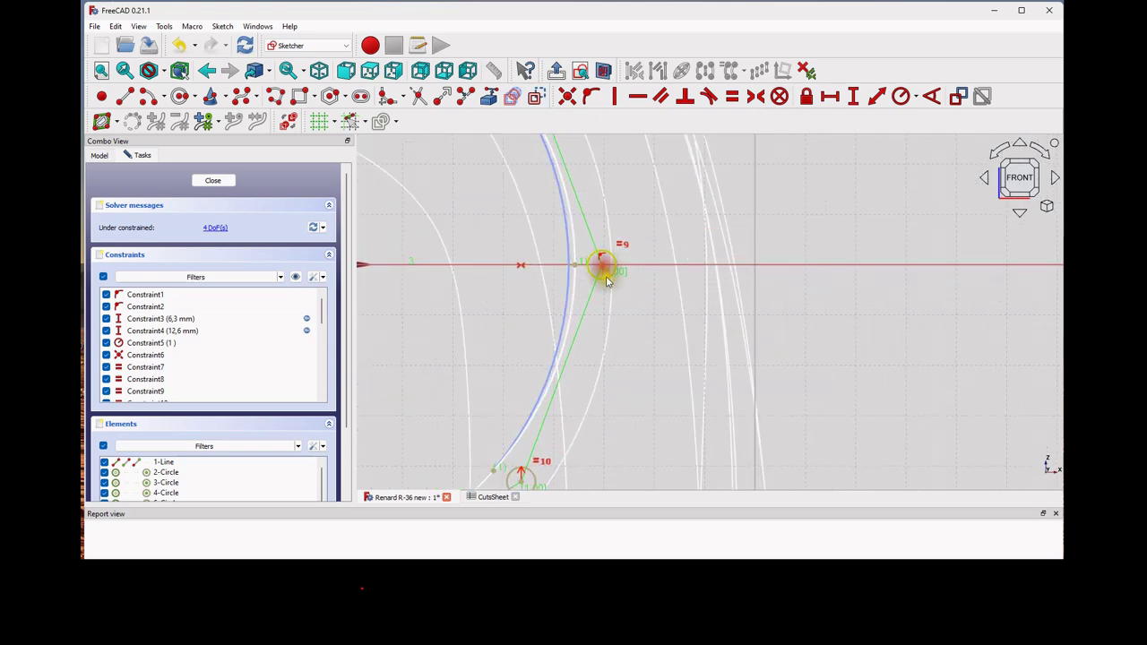
{"action": "scroll", "coordinate": [613, 285], "scroll_direction": "down", "scroll_amount": 3}
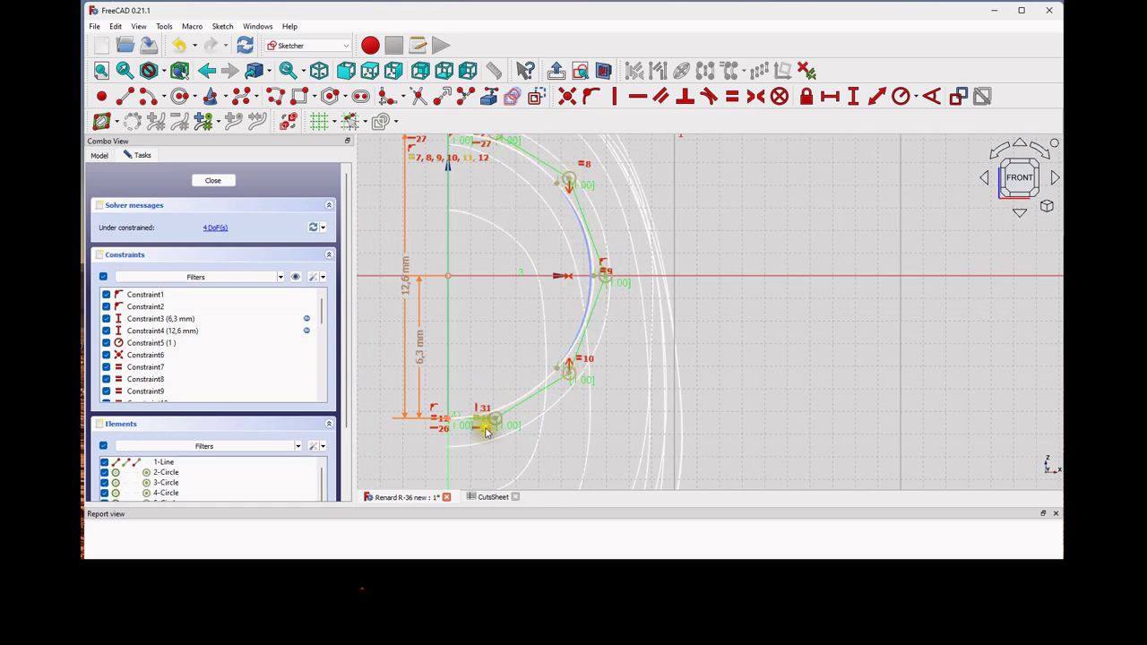
{"action": "scroll", "coordinate": [605, 276], "scroll_direction": "up", "scroll_amount": 3}
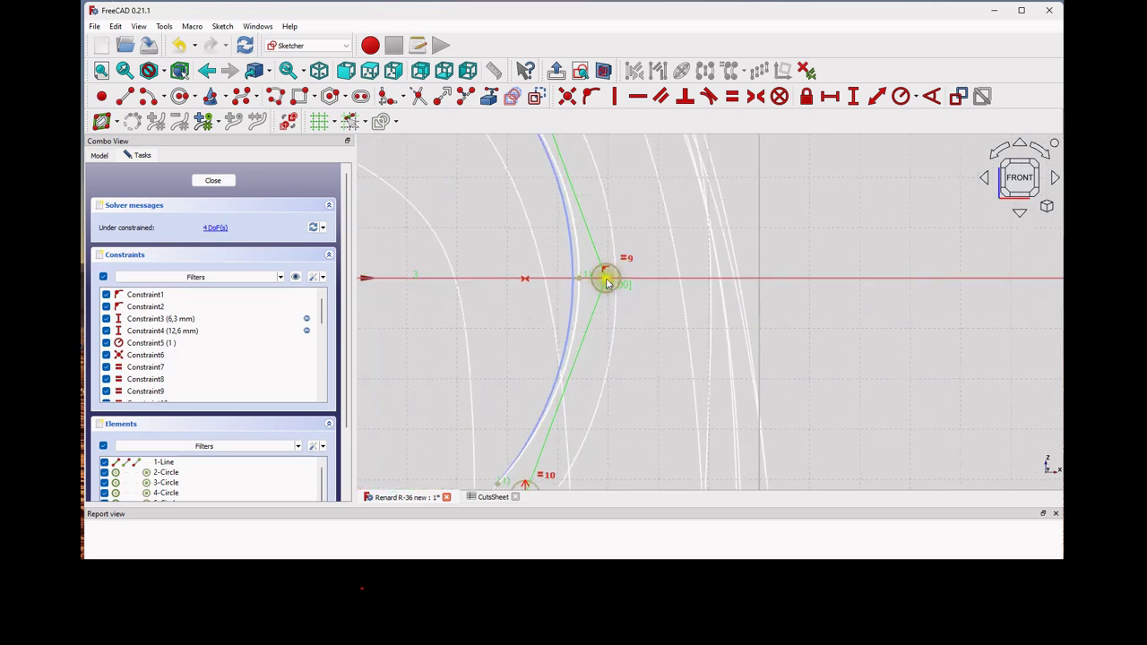
{"action": "left_click_drag", "start_coordinate": [607, 284], "coordinate": [596, 282]}
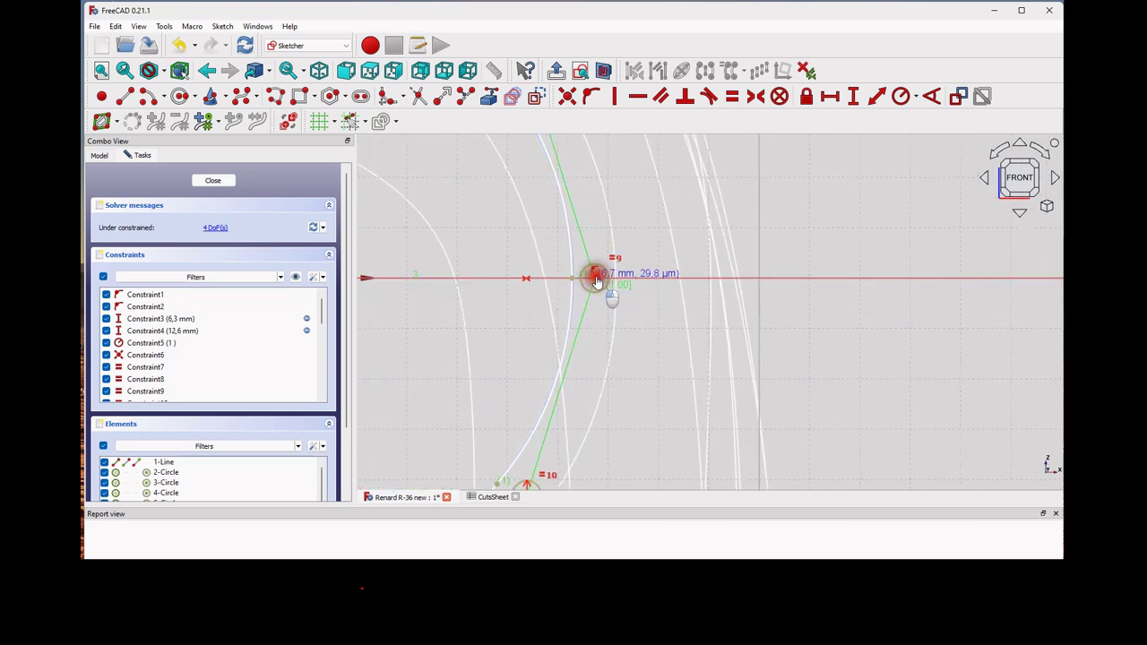
{"action": "left_click_drag", "start_coordinate": [597, 281], "coordinate": [599, 282]}
{"action": "scroll", "coordinate": [599, 282], "scroll_direction": "down", "scroll_amount": 4}
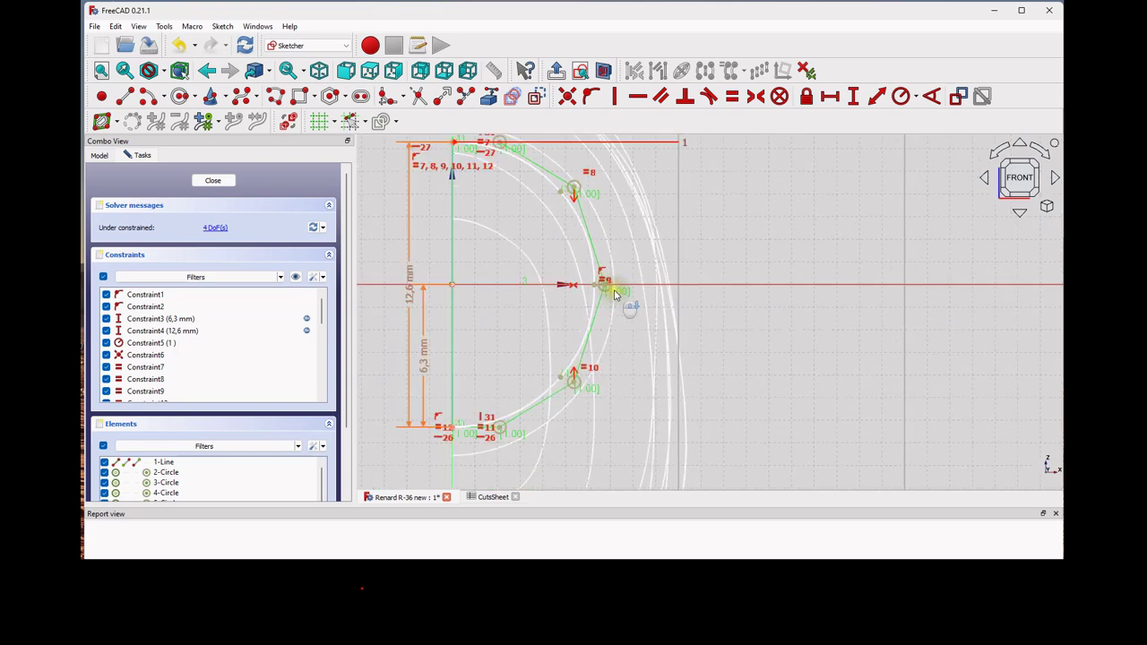
- Close the CutA0Sk sketch and look over the full row of fuselage cross-section sketches in 3D
{"action": "left_click", "coordinate": [212, 182]}
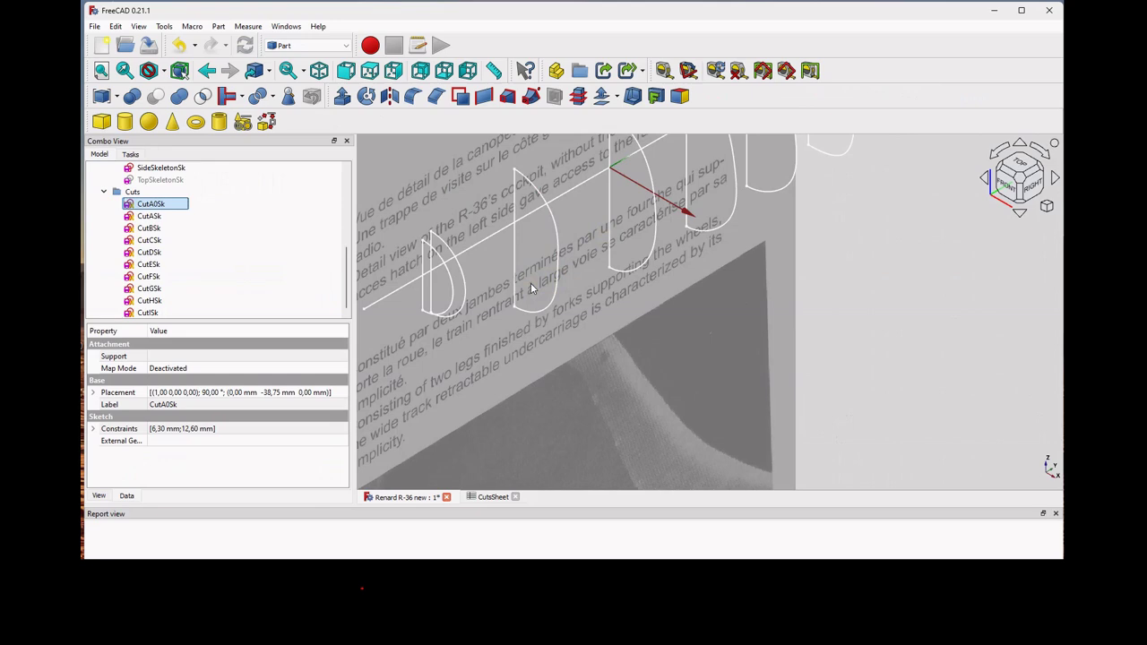
{"action": "scroll", "coordinate": [530, 286], "scroll_direction": "down", "scroll_amount": 6}
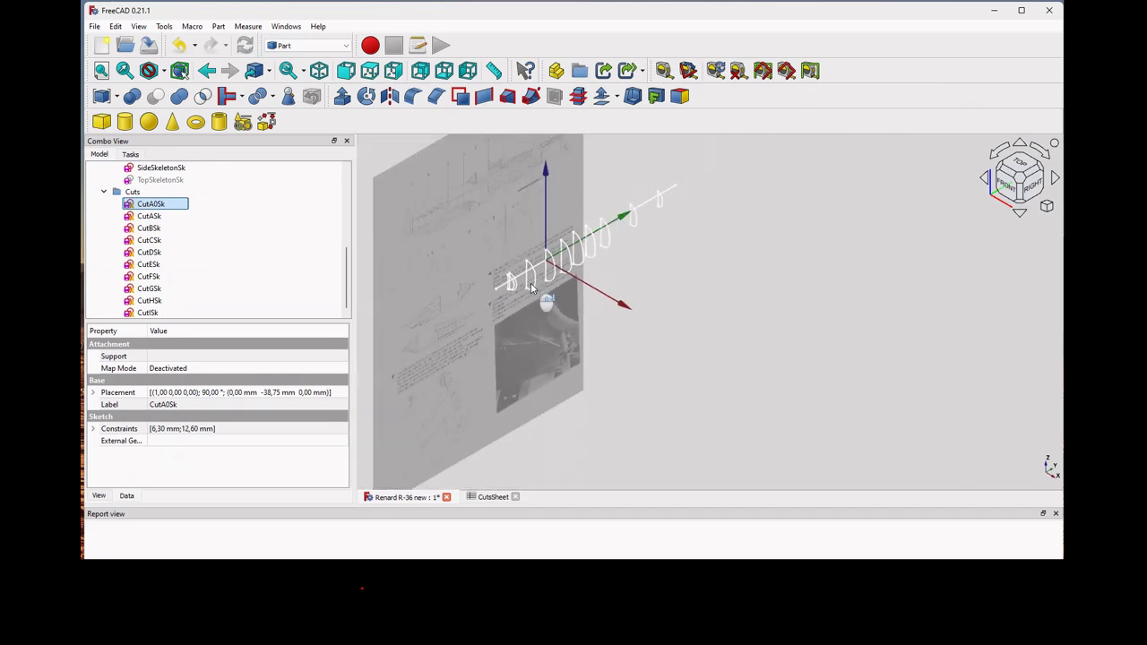
{"action": "scroll", "coordinate": [601, 264], "scroll_direction": "up", "scroll_amount": 3}
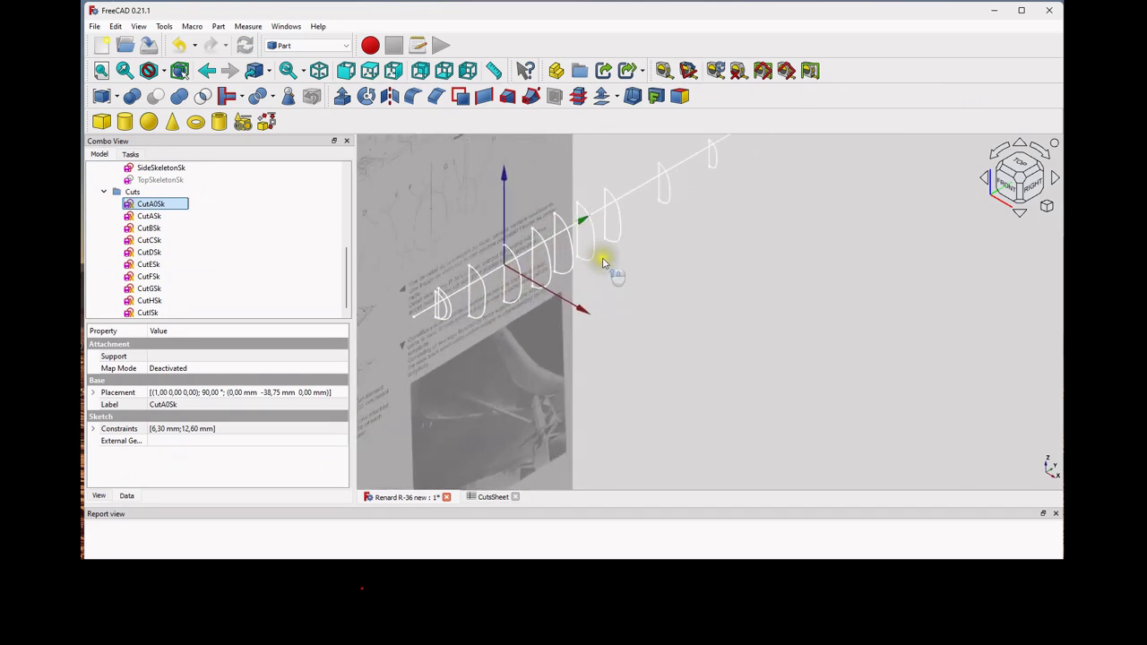
{"action": "scroll", "coordinate": [179, 224], "scroll_direction": "up", "scroll_amount": 4}
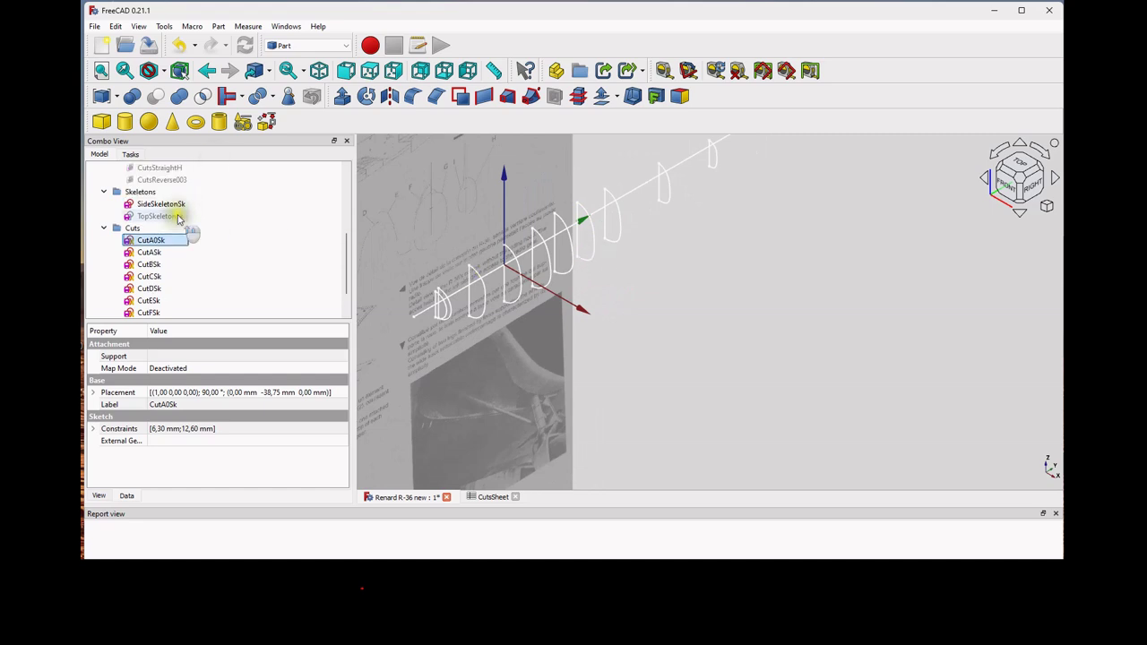
- Show the CutsStraightE reference image from the Views group
{"action": "scroll", "coordinate": [178, 238], "scroll_direction": "up", "scroll_amount": 1}
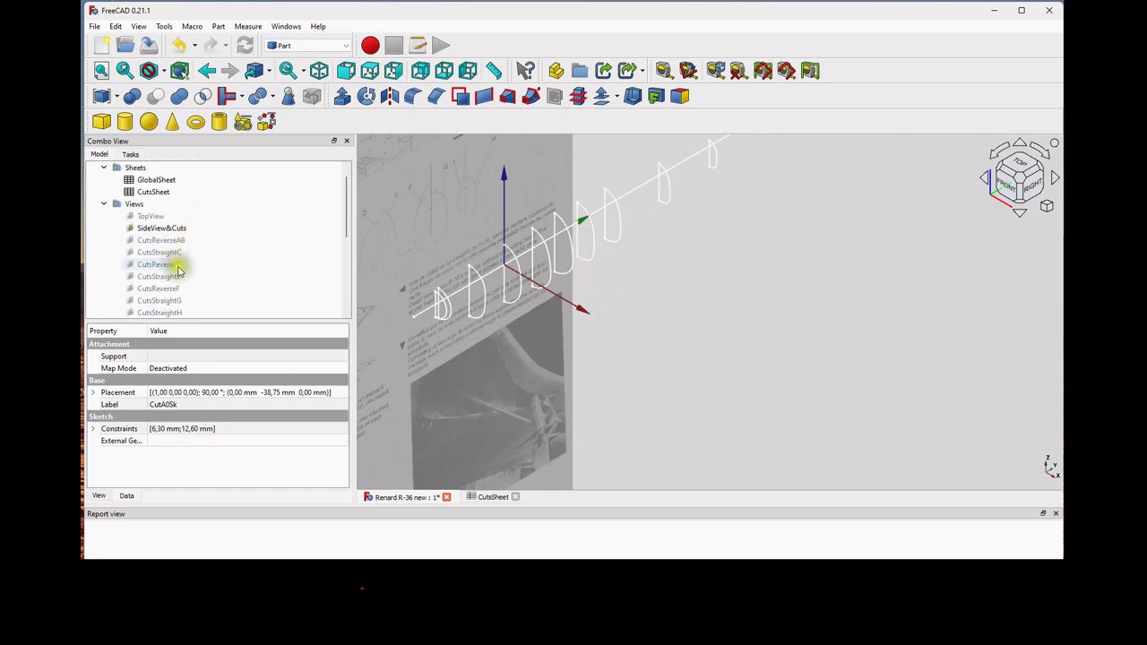
{"action": "scroll", "coordinate": [177, 234], "scroll_direction": "down", "scroll_amount": 2}
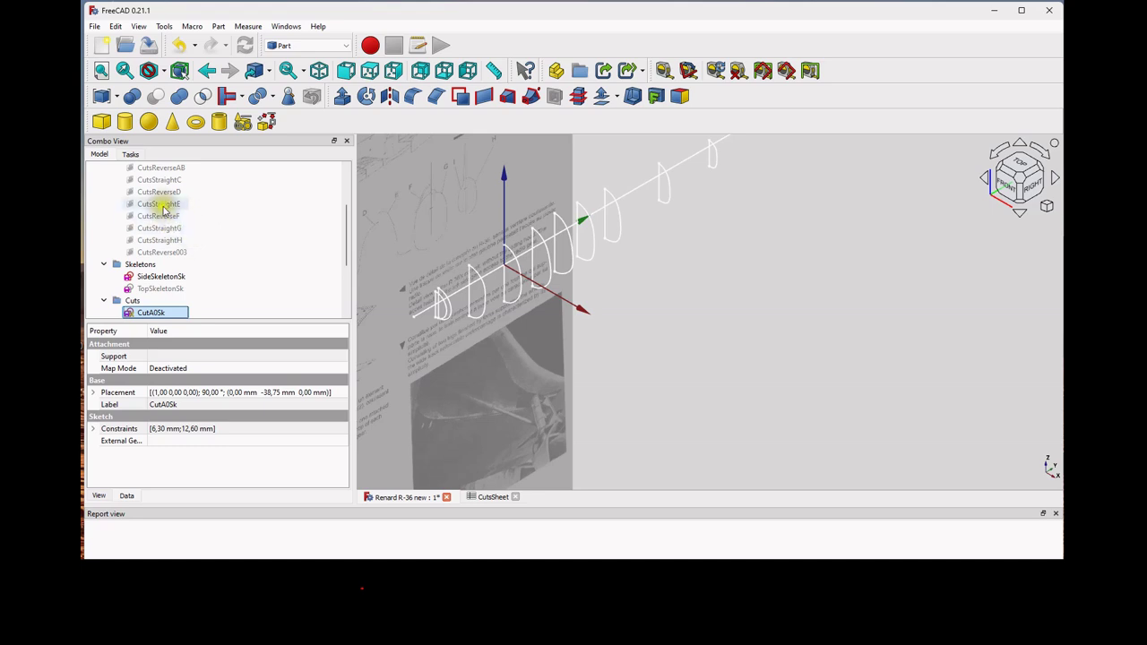
{"action": "scroll", "coordinate": [184, 213], "scroll_direction": "up", "scroll_amount": 1}
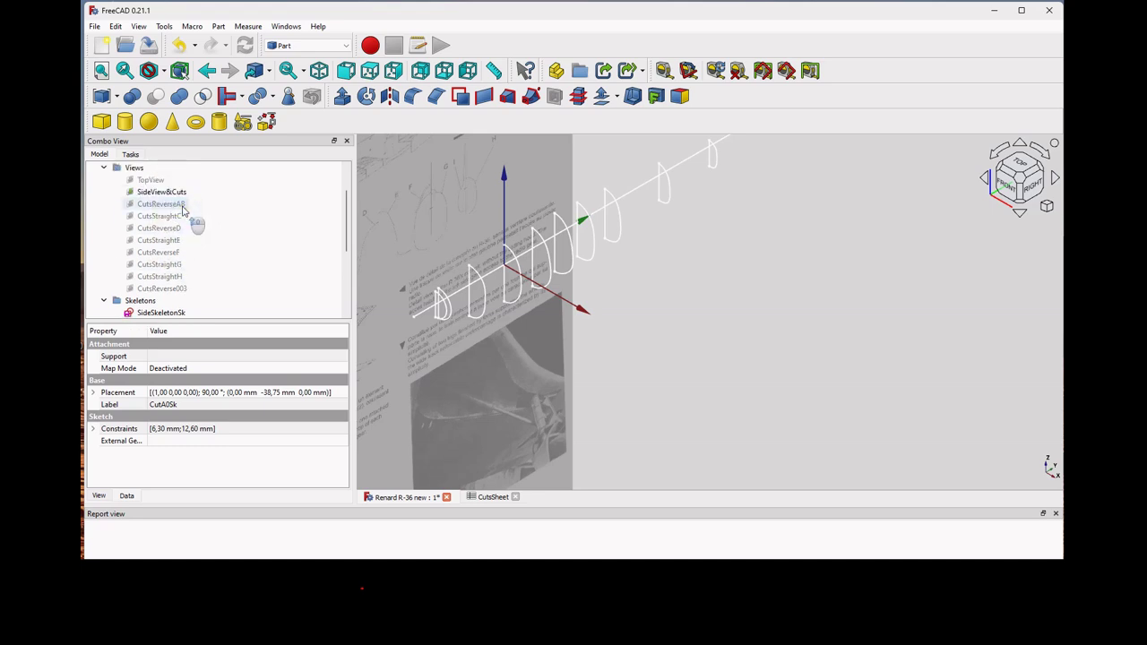
{"action": "left_click", "coordinate": [172, 241]}
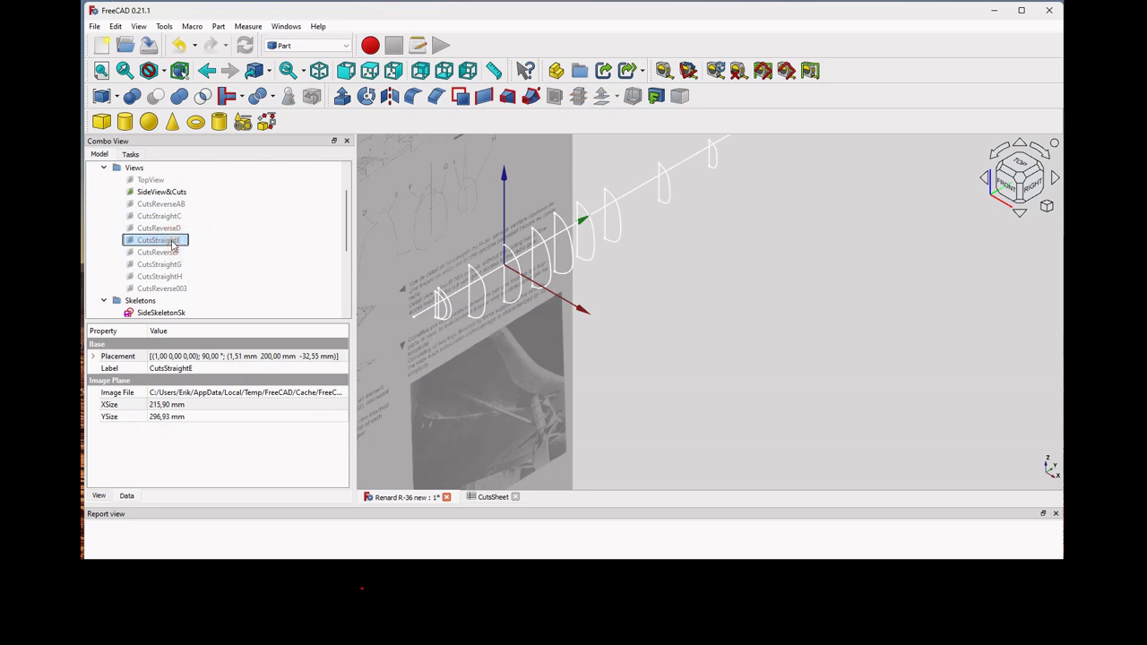
{"action": "key", "text": "space"}
- Hide the whole Cuts group of cross-section sketches
{"action": "scroll", "coordinate": [175, 246], "scroll_direction": "down", "scroll_amount": 2}
{"action": "left_click", "coordinate": [164, 278]}
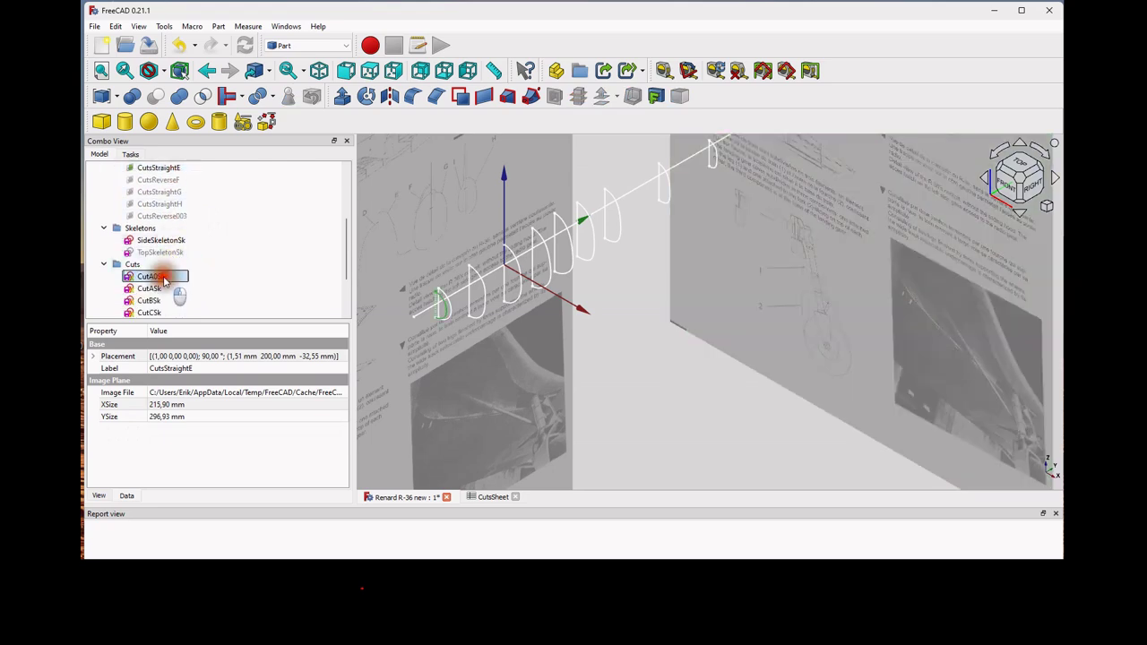
{"action": "left_click", "coordinate": [133, 265]}
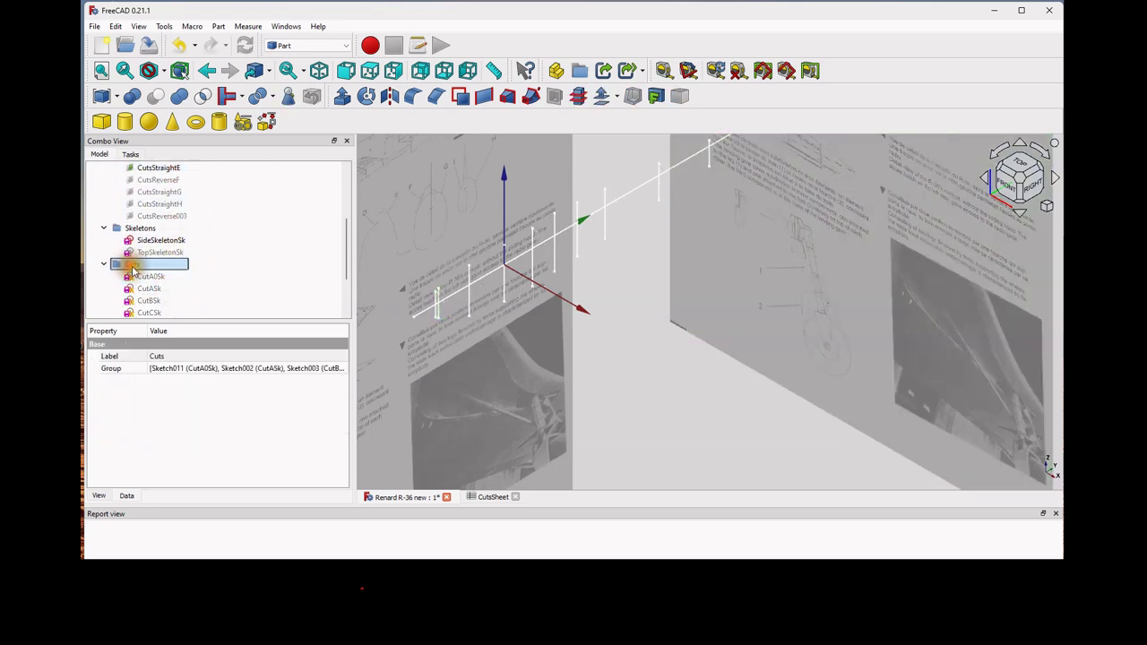
{"action": "scroll", "coordinate": [135, 274], "scroll_direction": "down", "scroll_amount": 2}
{"action": "scroll", "coordinate": [179, 251], "scroll_direction": "up", "scroll_amount": 3}
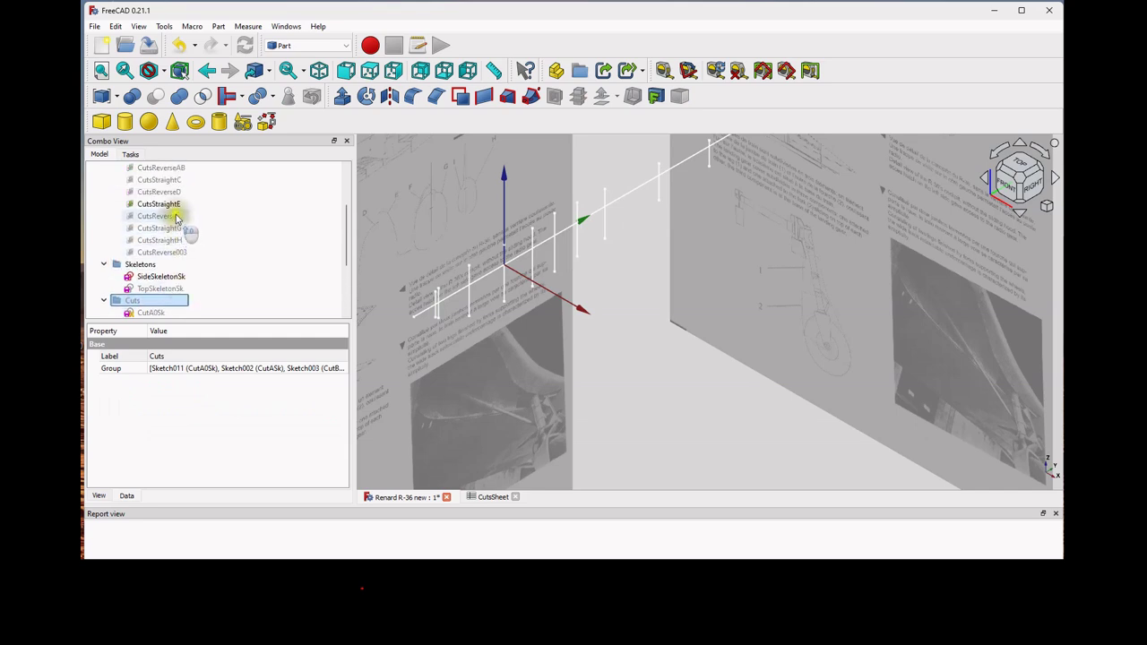
{"action": "scroll", "coordinate": [179, 233], "scroll_direction": "down", "scroll_amount": 3}
- Display only CutESk, compare it with the section E drawing from the front and the fuselage side view, and hide it again
{"action": "left_click", "coordinate": [161, 264]}
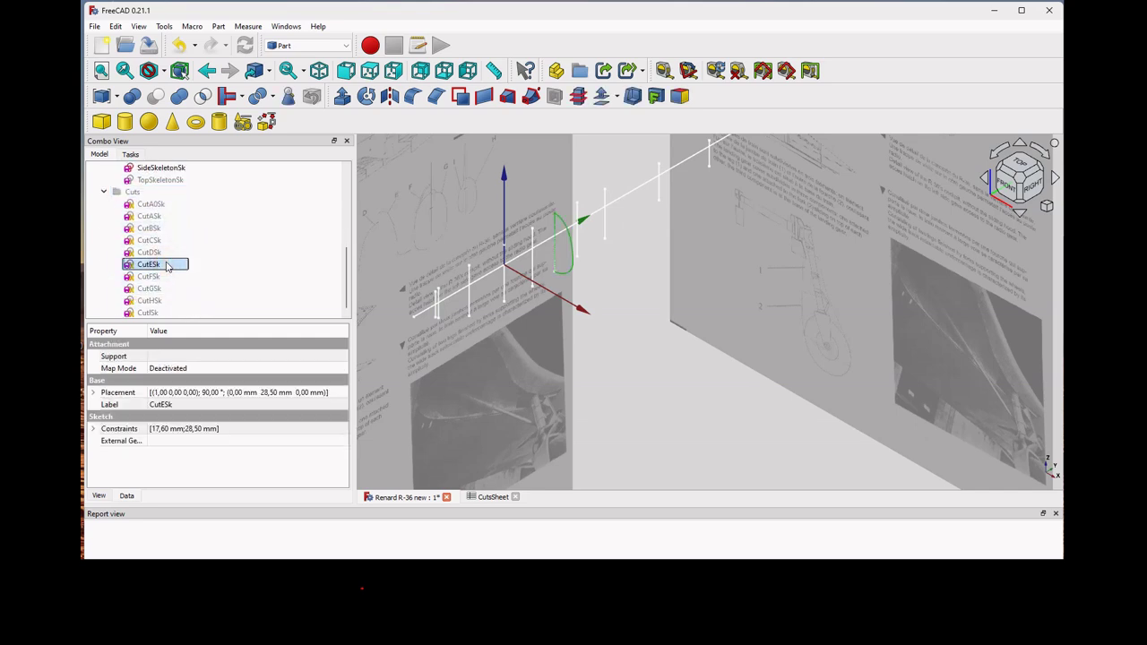
{"action": "left_click", "coordinate": [347, 74]}
{"action": "scroll", "coordinate": [556, 269], "scroll_direction": "up", "scroll_amount": 5}
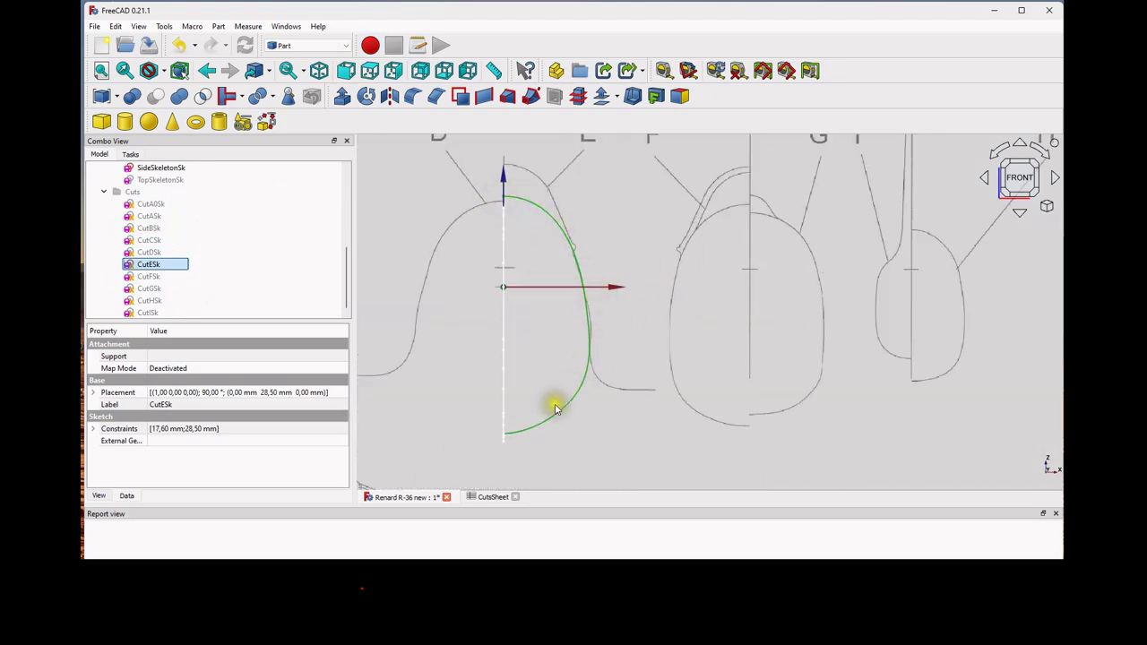
{"action": "left_click", "coordinate": [394, 71]}
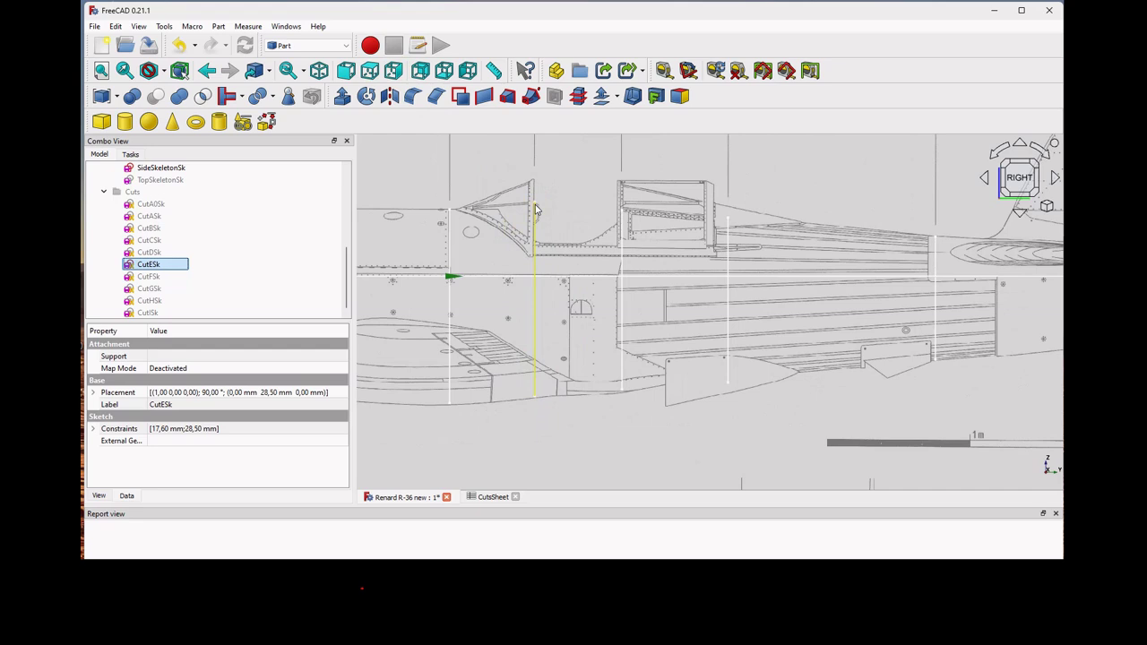
{"action": "left_click", "coordinate": [539, 202]}
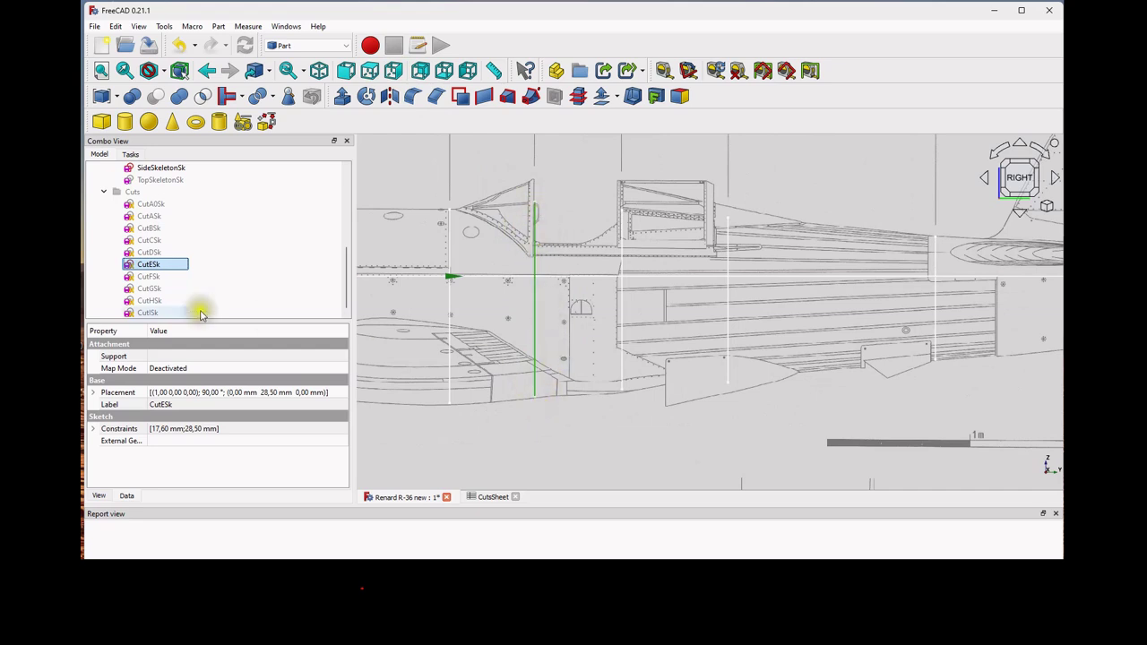
{"action": "left_click", "coordinate": [167, 267]}
{"action": "key", "text": "space"}
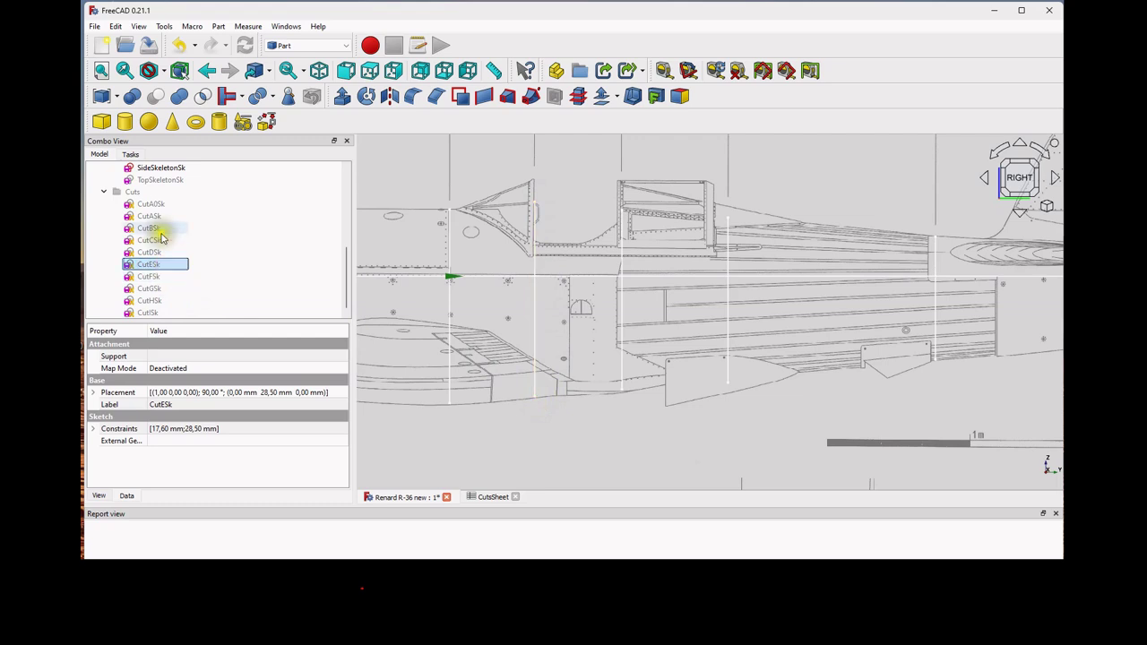
- Start a Part Loft and add the profiles in order: CutA0Sk, CutASk, CutBSk, CutCSk, CutDSk, CutESk, CutFSk, CutGSk, CutHSk, CutISk
{"action": "left_click", "coordinate": [130, 193]}
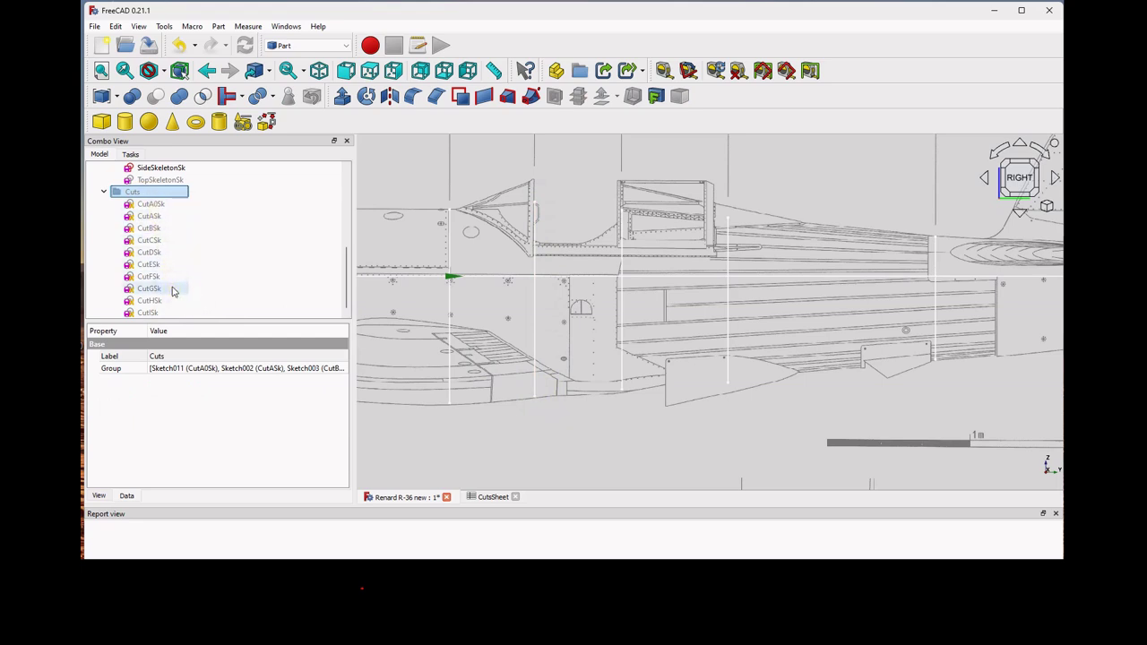
{"action": "left_click", "coordinate": [507, 97]}
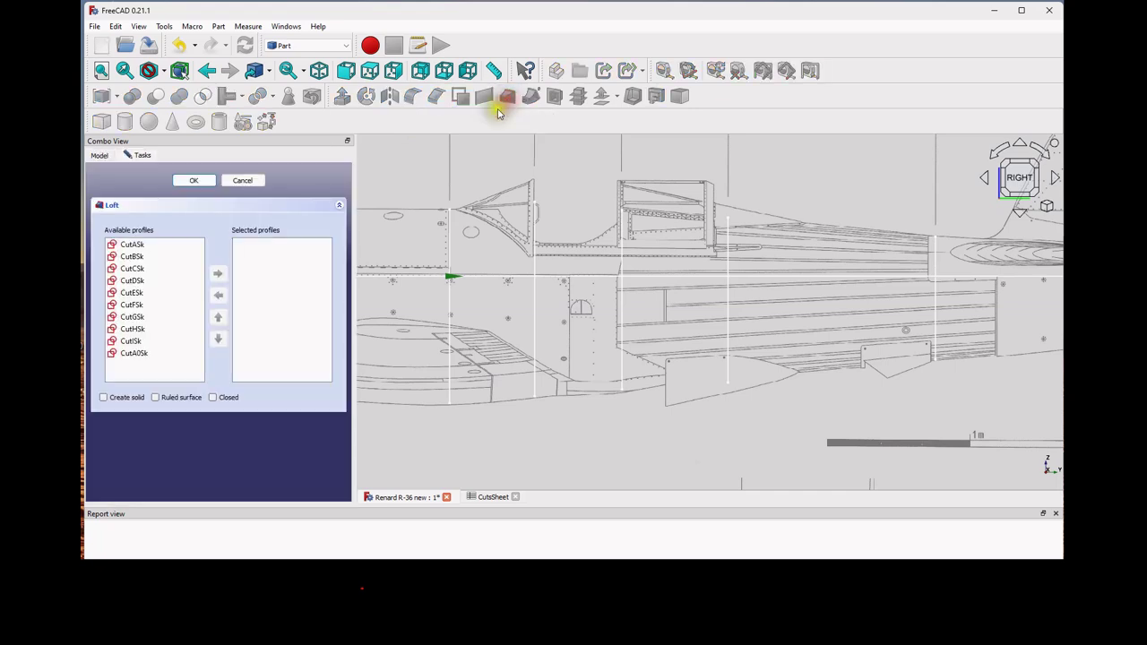
{"action": "left_click", "coordinate": [134, 353]}
{"action": "left_click", "coordinate": [217, 272]}
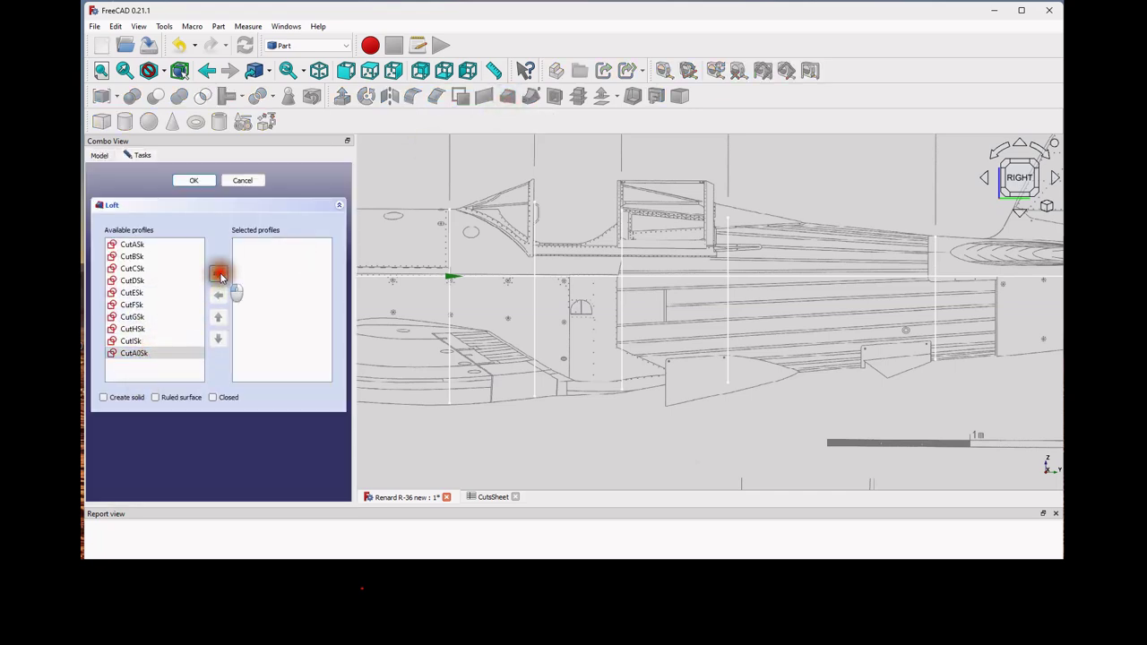
{"action": "double_click", "coordinate": [132, 245]}
{"action": "double_click", "coordinate": [133, 244]}
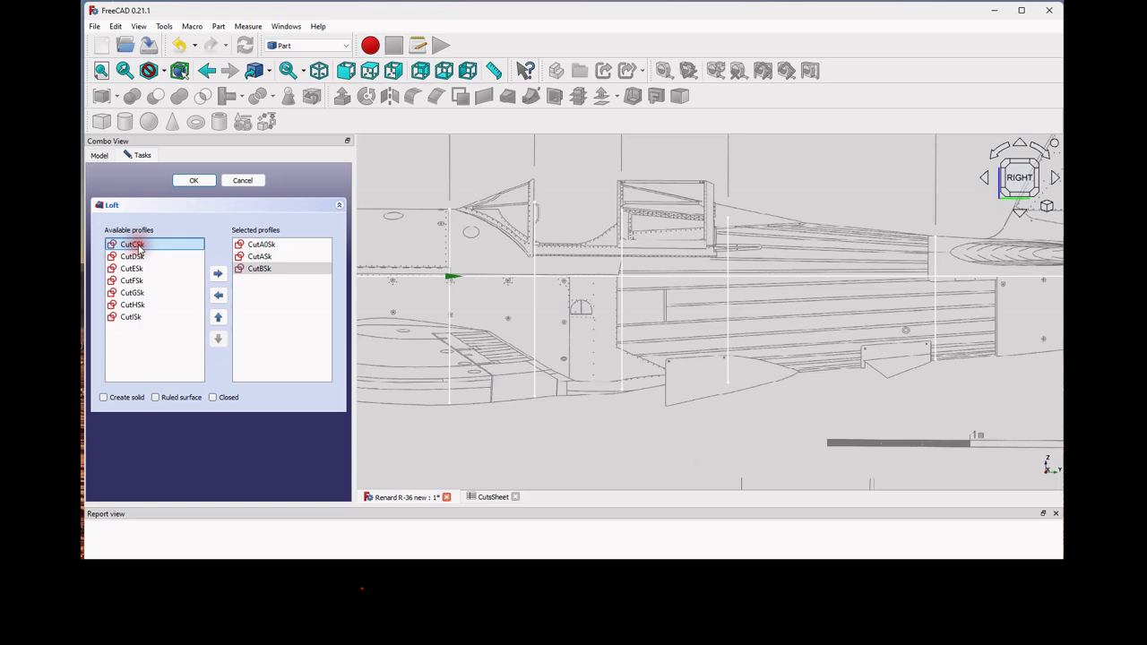
{"action": "double_click", "coordinate": [133, 245]}
{"action": "double_click", "coordinate": [134, 246]}
{"action": "double_click", "coordinate": [134, 246]}
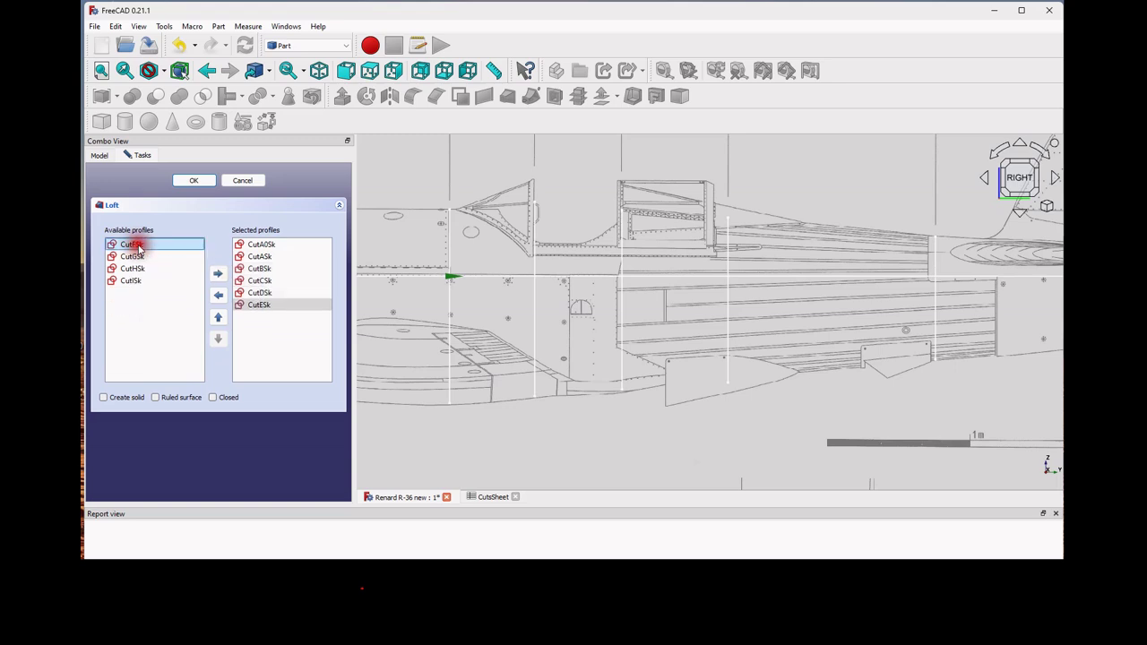
{"action": "double_click", "coordinate": [134, 246]}
{"action": "double_click", "coordinate": [134, 246]}
{"action": "double_click", "coordinate": [134, 246]}
{"action": "double_click", "coordinate": [134, 245]}
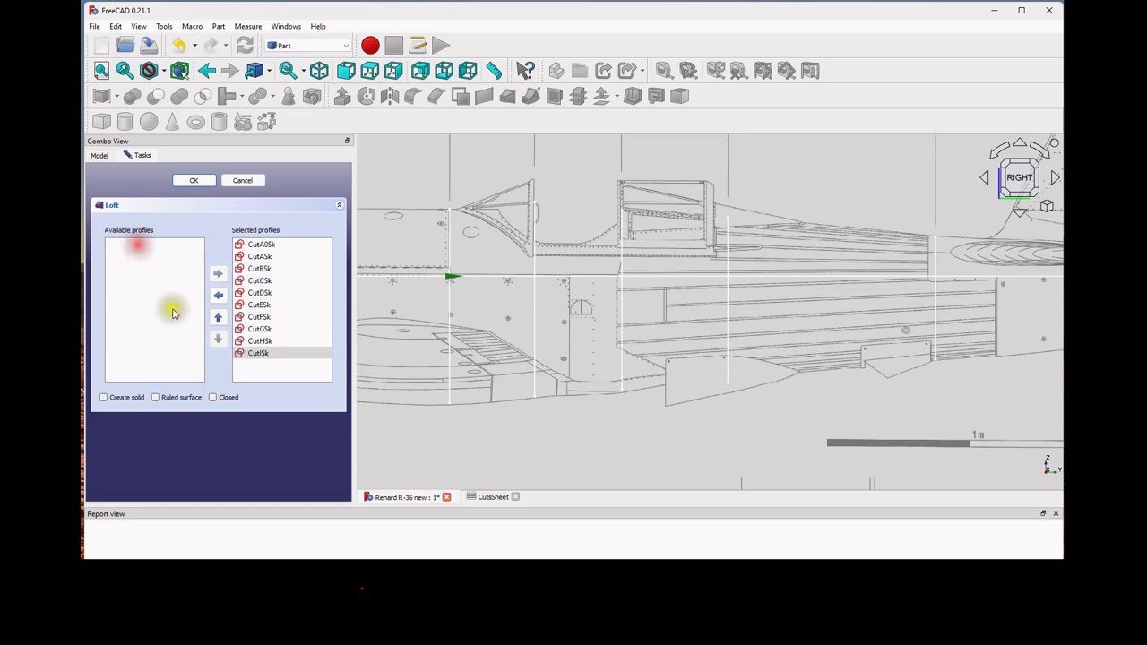
- Create the loft as a solid and inspect its whole shape in the isometric view
{"action": "left_click", "coordinate": [103, 397]}
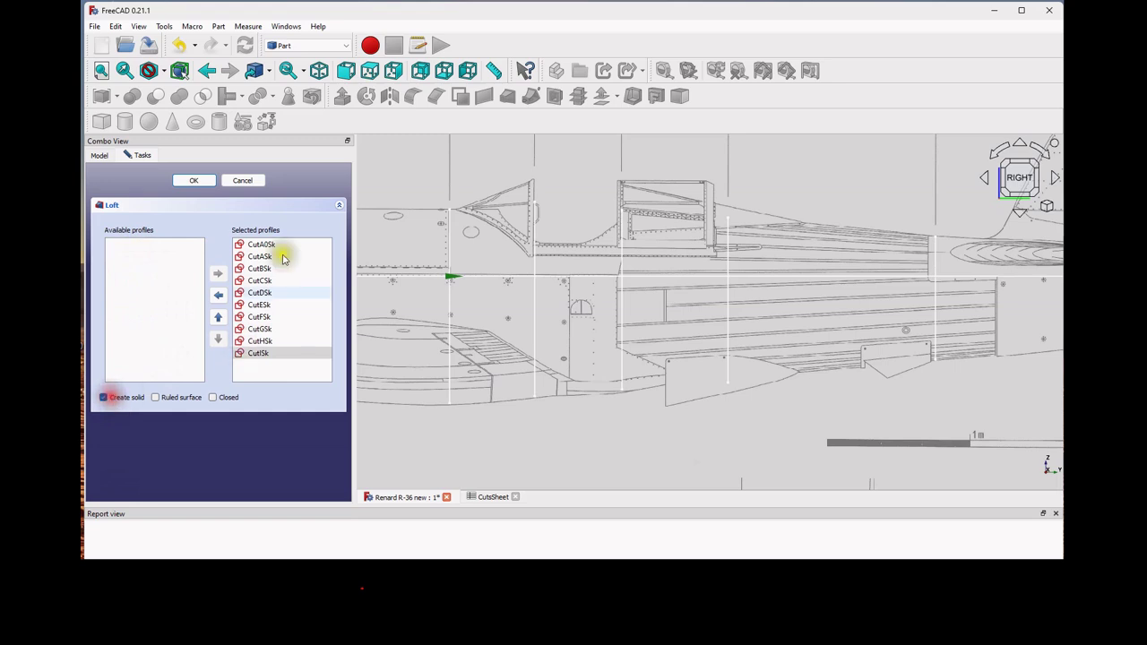
{"action": "left_click", "coordinate": [196, 180]}
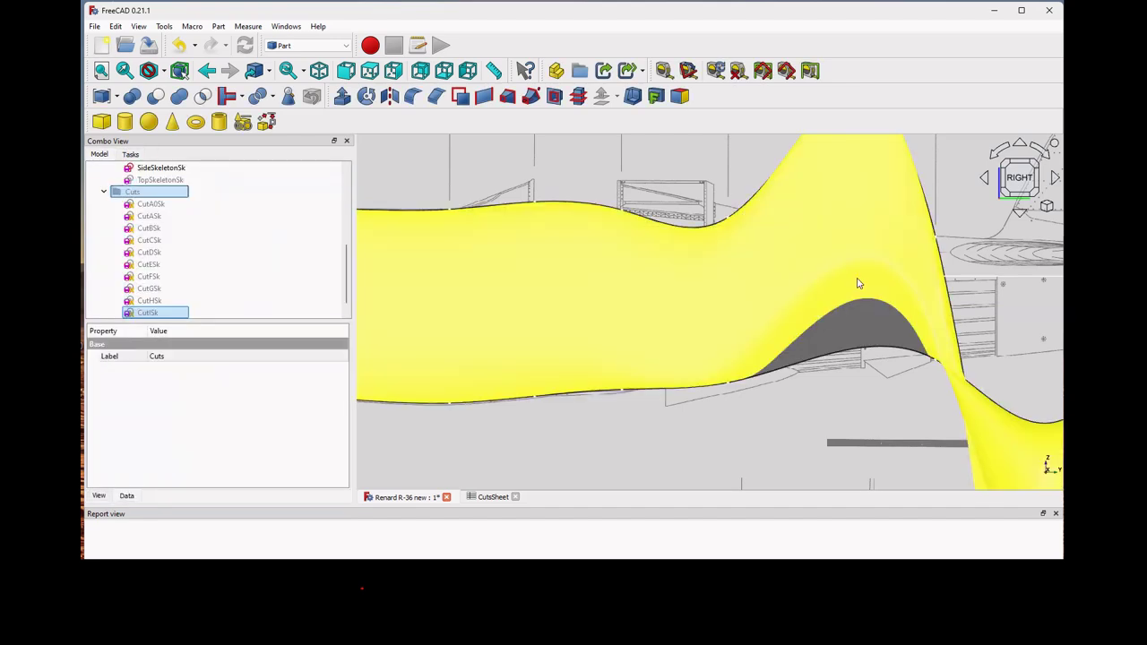
{"action": "left_click", "coordinate": [319, 69]}
{"action": "scroll", "coordinate": [533, 215], "scroll_direction": "down", "scroll_amount": 4}
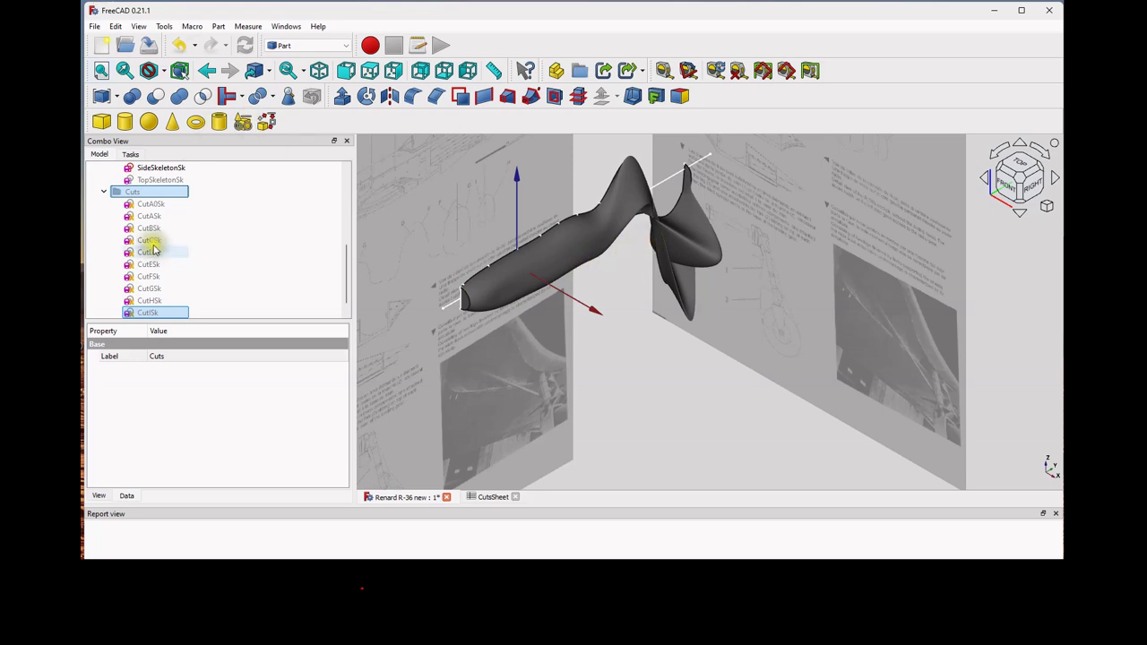
- Collapse the Cuts group in the model tree and hide the CutsStraightE reference image
{"action": "left_click", "coordinate": [104, 192]}
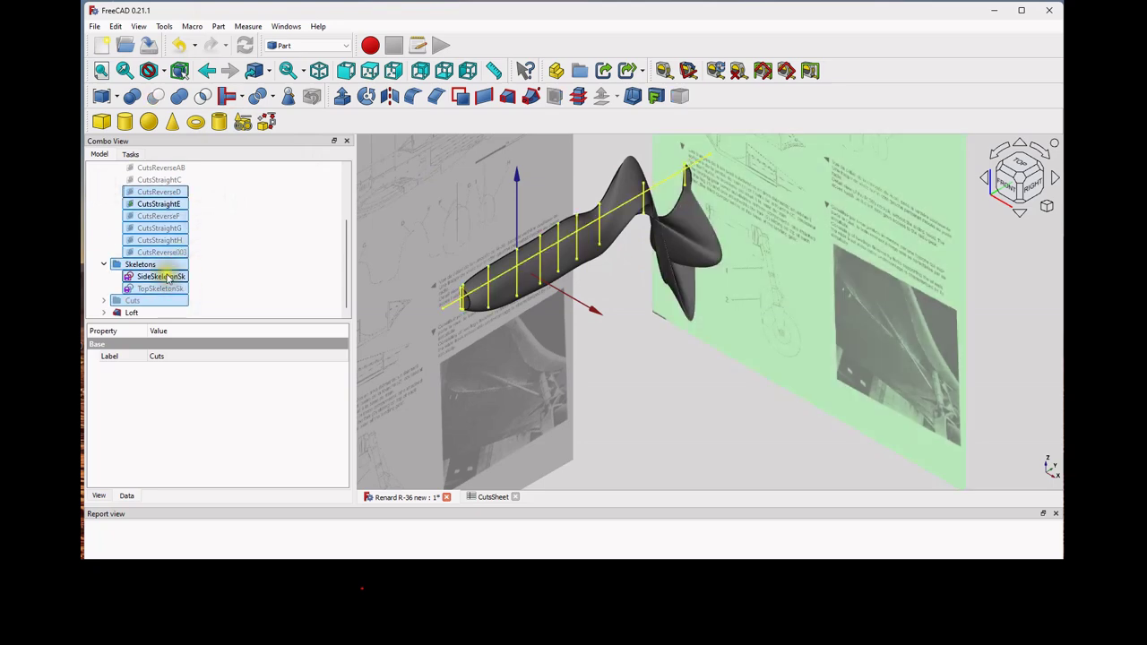
{"action": "left_click", "coordinate": [159, 276]}
{"action": "left_click", "coordinate": [155, 206]}
{"action": "key", "text": "space"}
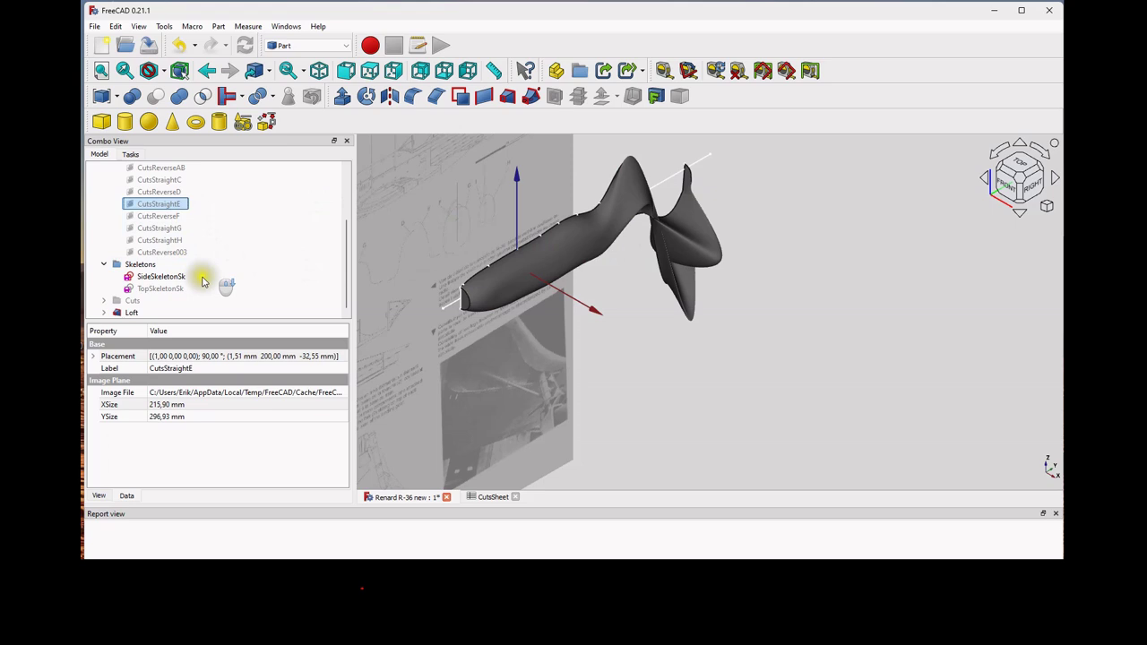
- Try Max Degree values of 2 and 4 on the fuselage loft and compare the resulting shapes
{"action": "left_click", "coordinate": [137, 312]}
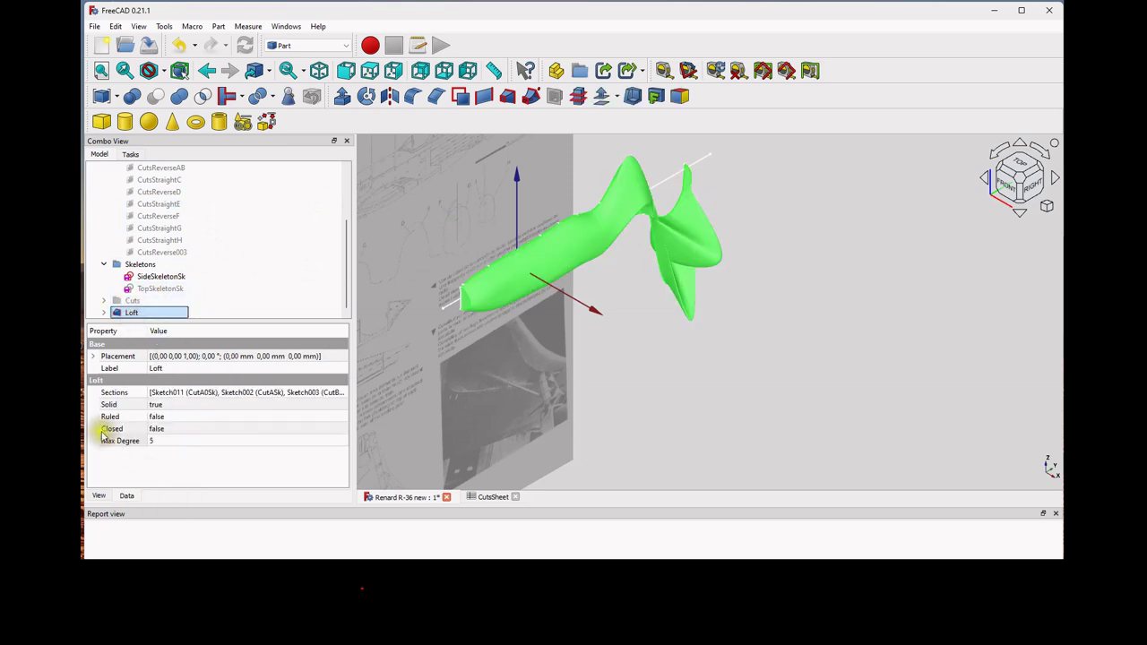
{"action": "left_click", "coordinate": [175, 442]}
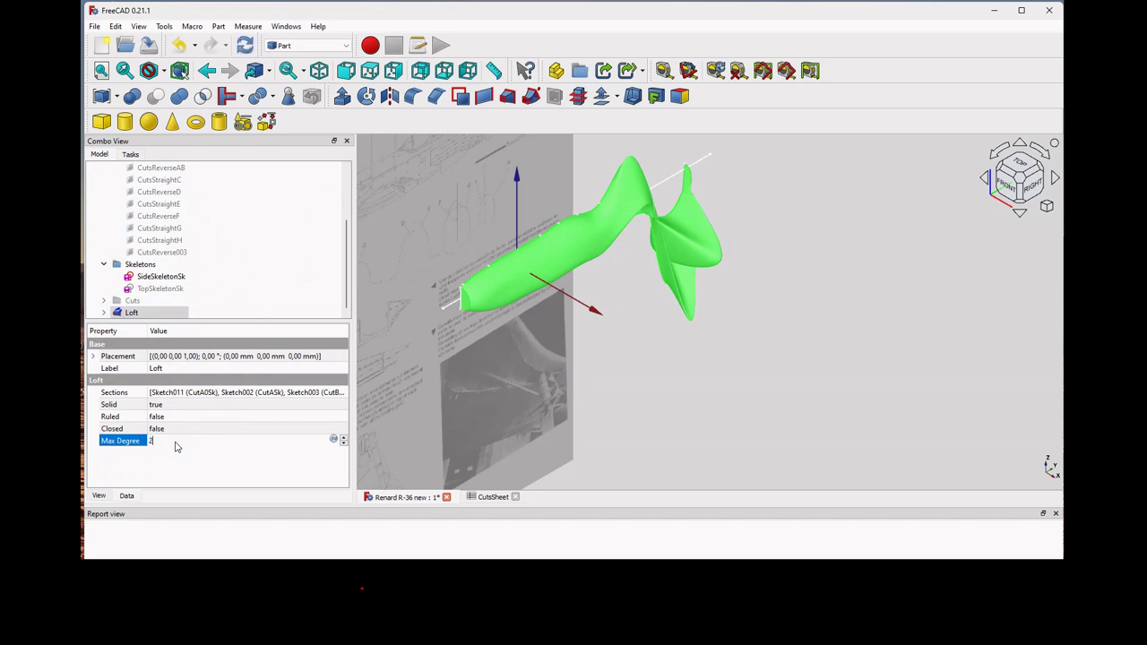
{"action": "key", "text": "Return"}
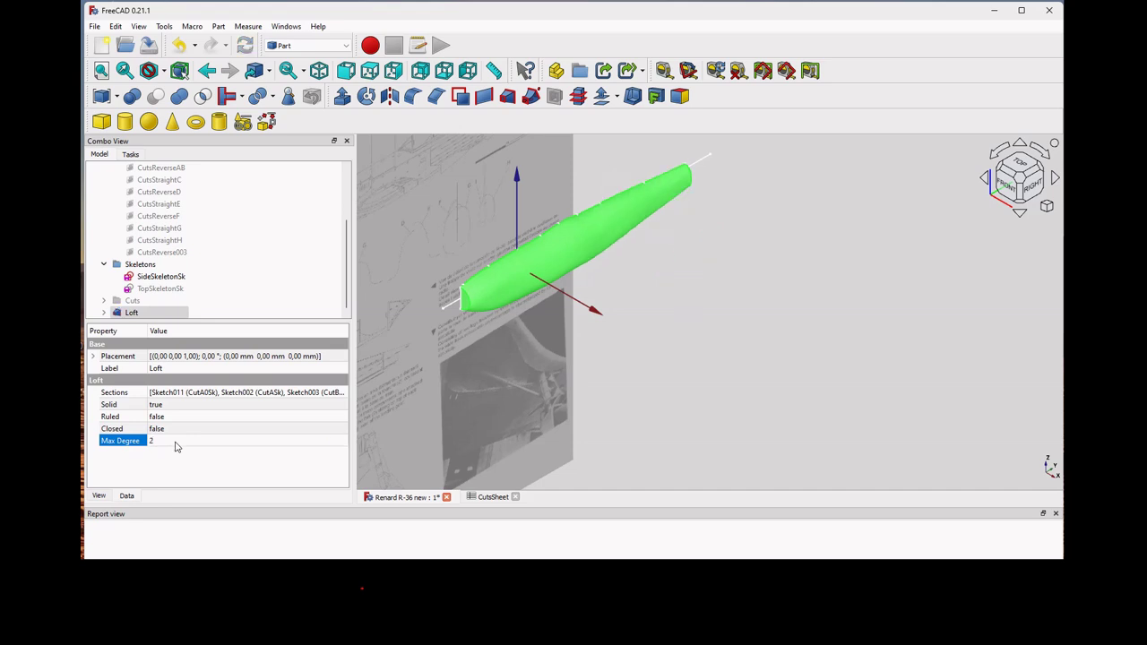
{"action": "scroll", "coordinate": [546, 269], "scroll_direction": "up", "scroll_amount": 2}
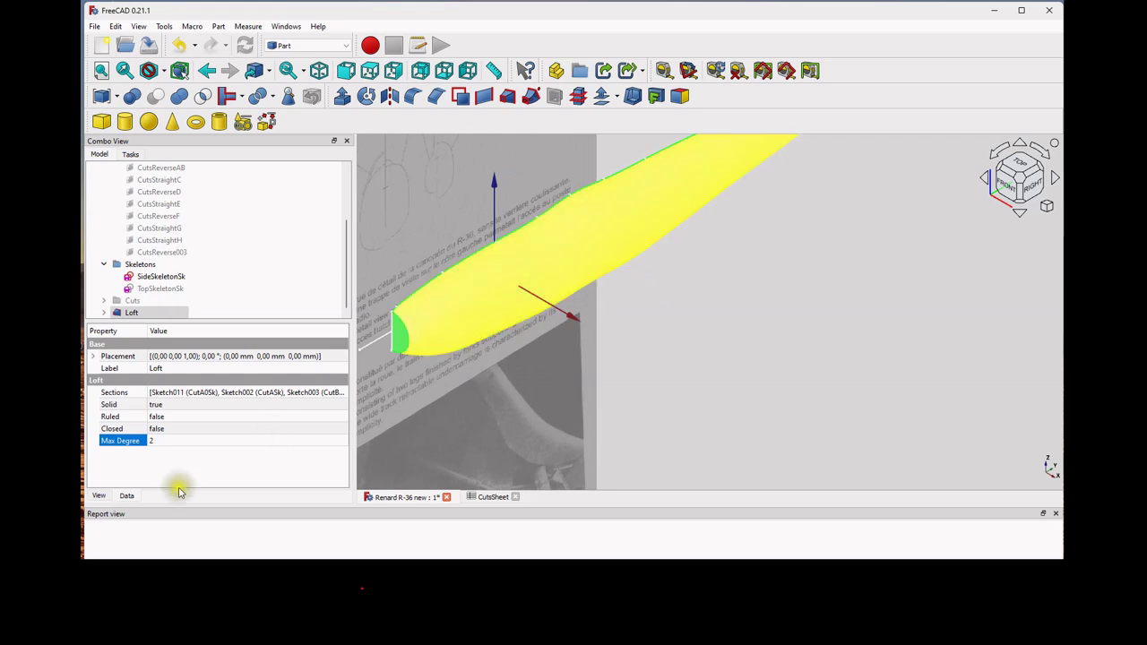
{"action": "left_click", "coordinate": [172, 440]}
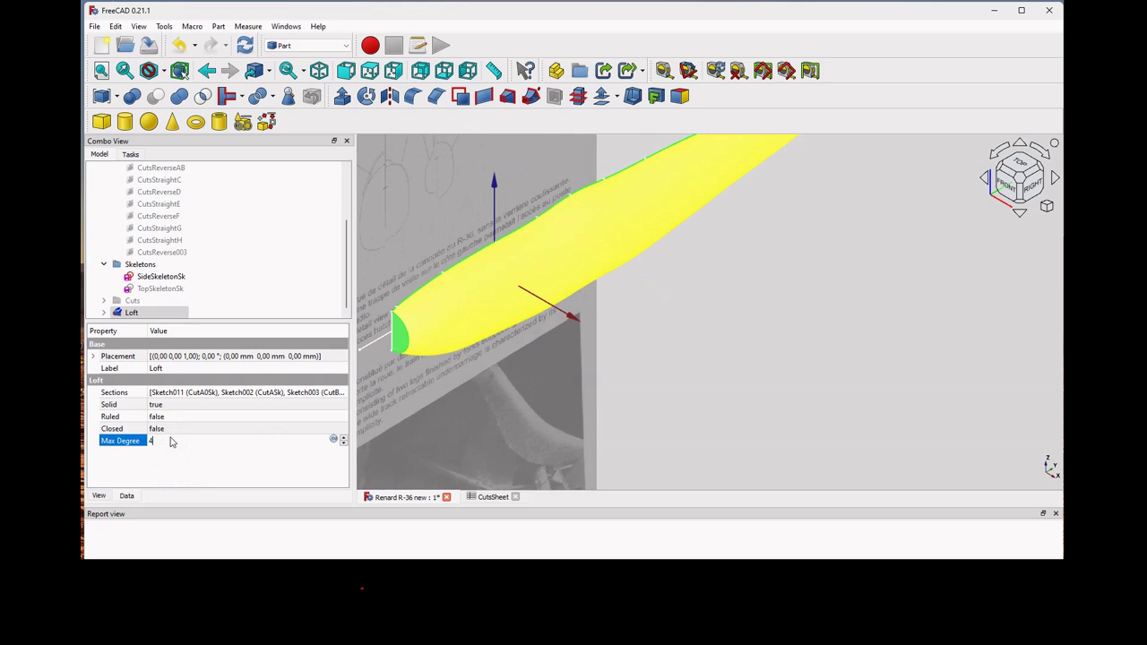
{"action": "key", "text": "Return"}
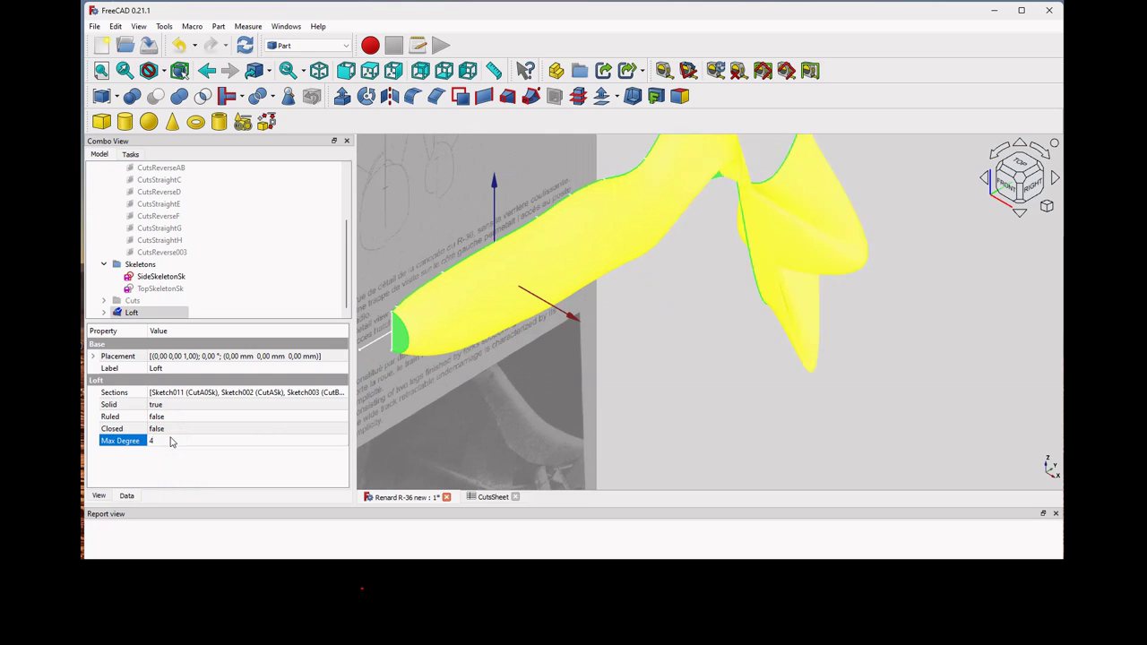
- Set the loft's Max Degree to 3 and inspect the shape towards the tail
{"action": "left_click", "coordinate": [172, 441]}
{"action": "key", "text": "Return"}
{"action": "scroll", "coordinate": [724, 238], "scroll_direction": "down", "scroll_amount": 2}
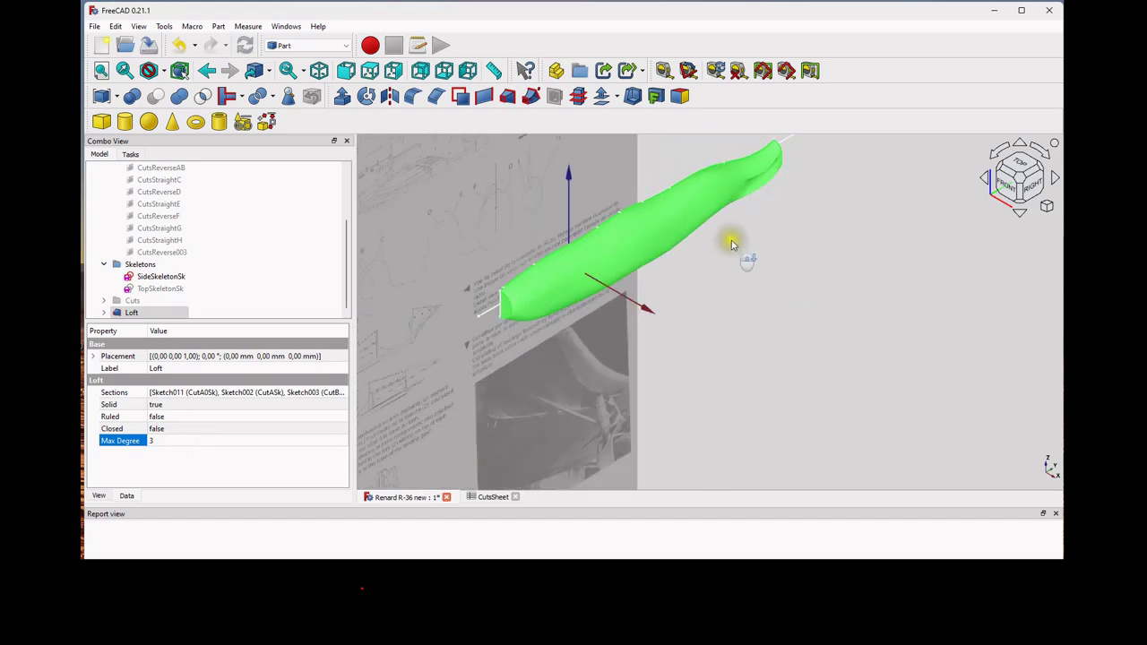
{"action": "middle_click_drag", "start_coordinate": [723, 239], "coordinate": [539, 314]}
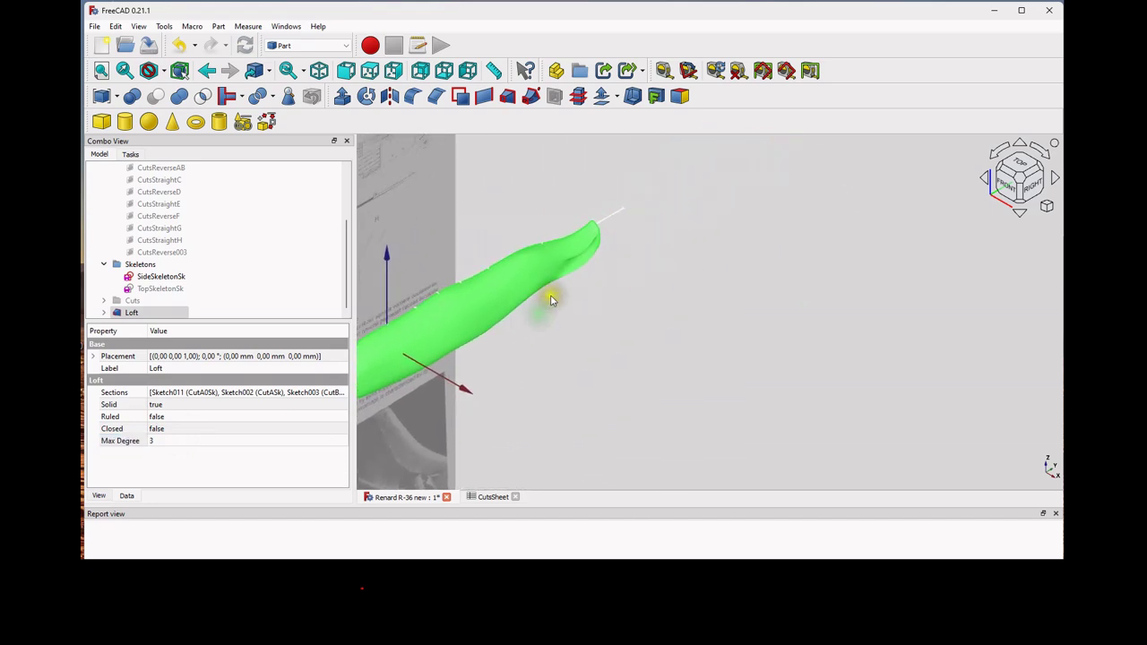
- Compare the loft's outline with the side blueprint from the left view, from the nose along the belly to the cockpit
{"action": "left_click", "coordinate": [467, 70]}
{"action": "middle_click_drag", "start_coordinate": [839, 363], "coordinate": [628, 344]}
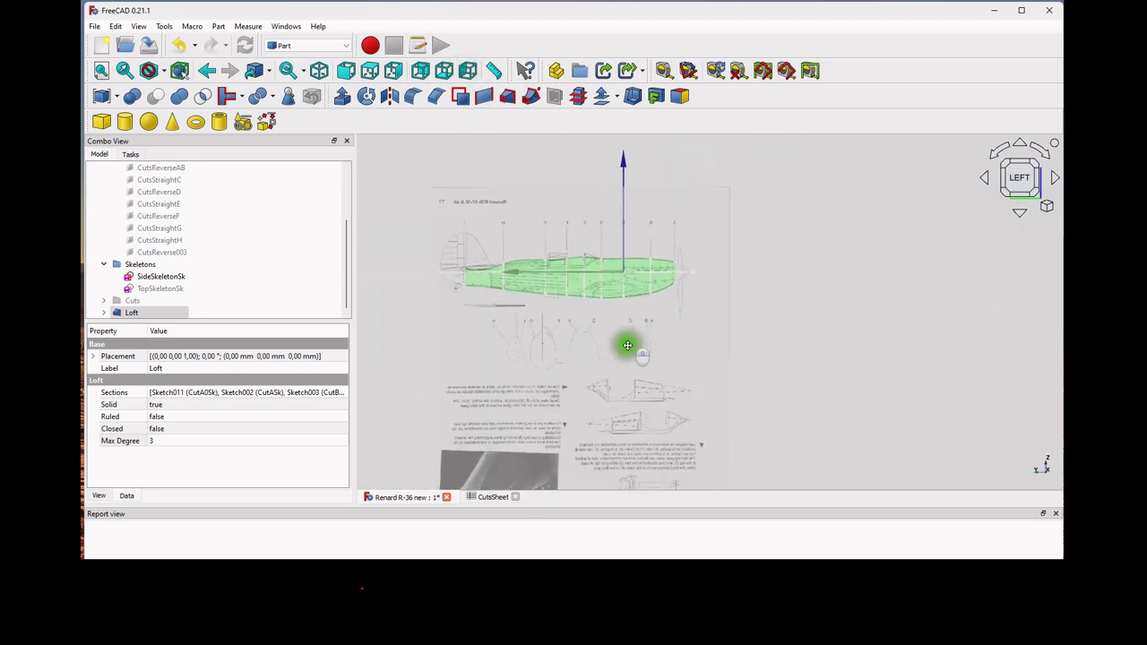
{"action": "scroll", "coordinate": [571, 257], "scroll_direction": "up", "scroll_amount": 5}
{"action": "scroll", "coordinate": [802, 258], "scroll_direction": "up", "scroll_amount": 2}
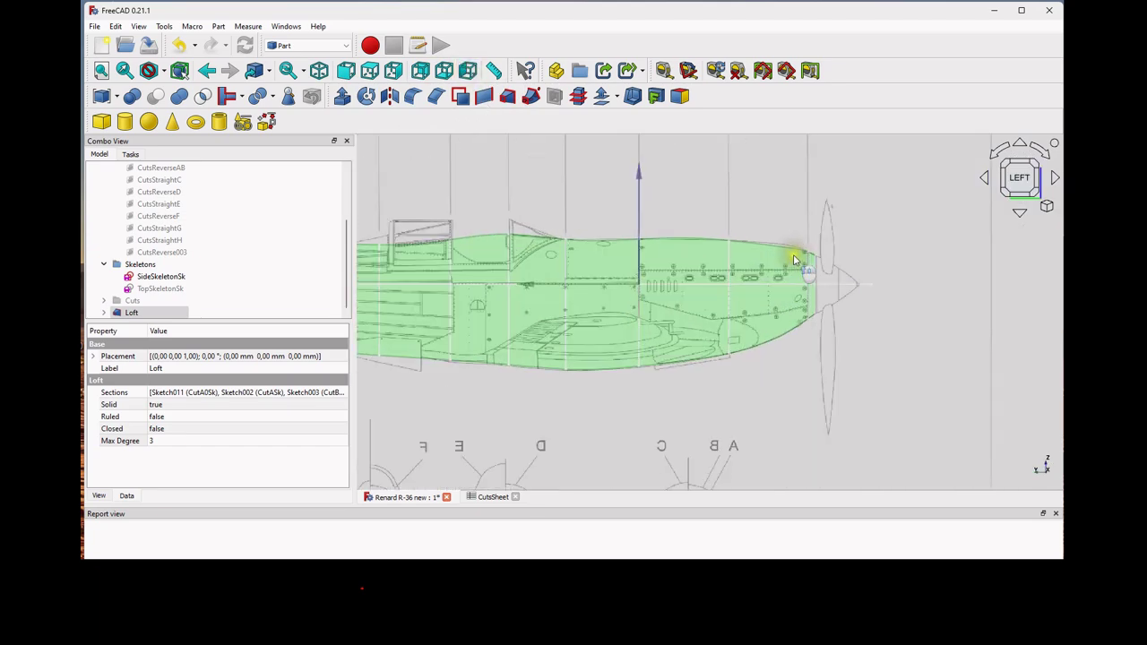
{"action": "scroll", "coordinate": [812, 258], "scroll_direction": "up", "scroll_amount": 2}
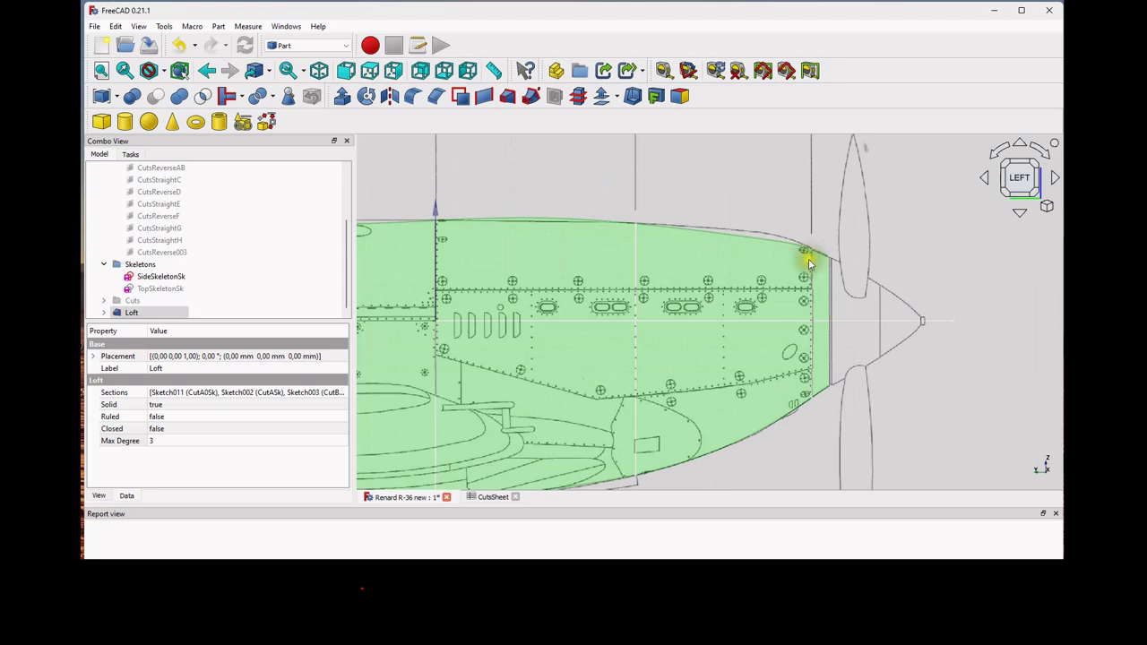
{"action": "scroll", "coordinate": [758, 241], "scroll_direction": "down", "scroll_amount": 2}
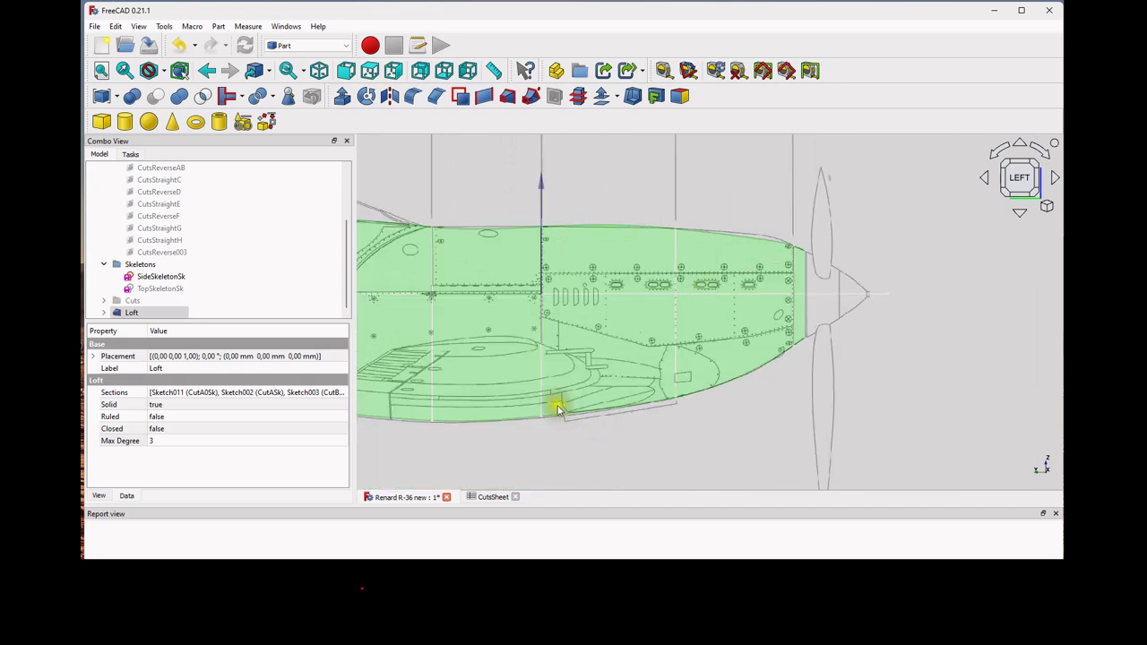
{"action": "scroll", "coordinate": [809, 348], "scroll_direction": "down", "scroll_amount": 3}
{"action": "middle_click_drag", "start_coordinate": [815, 328], "coordinate": [687, 371]}
{"action": "scroll", "coordinate": [654, 422], "scroll_direction": "up", "scroll_amount": 1}
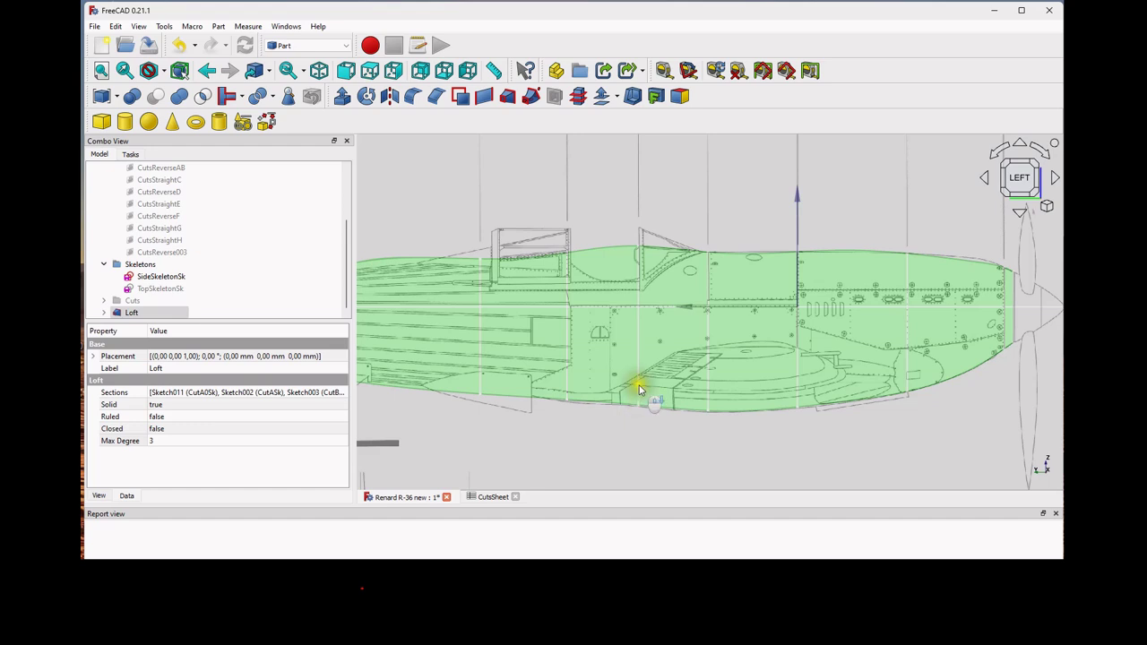
{"action": "scroll", "coordinate": [639, 385], "scroll_direction": "down", "scroll_amount": 2}
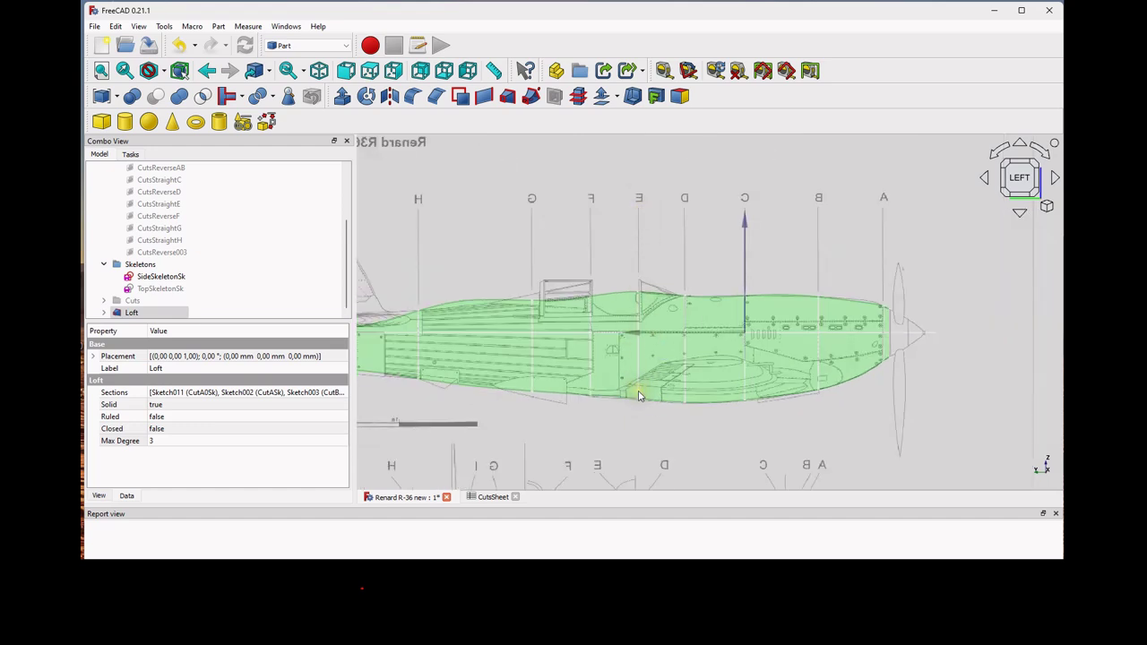
- Set the CutE bottom value in CutsSheet to 17.8 mm and check the loft's belly around that cut
{"action": "left_click", "coordinate": [493, 498]}
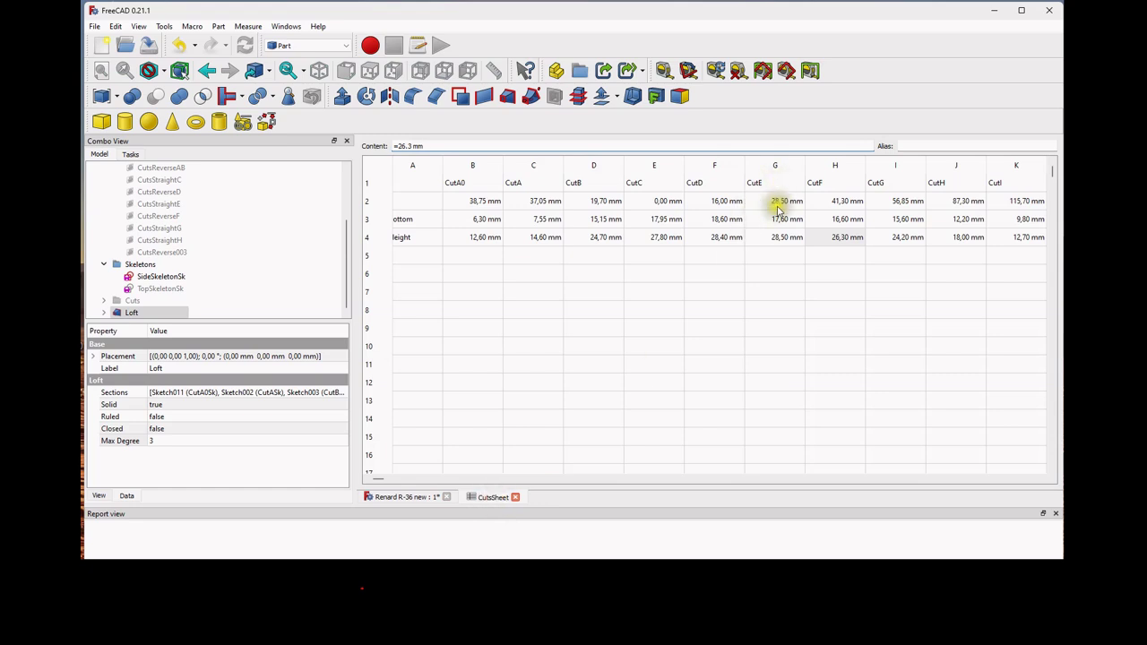
{"action": "left_click", "coordinate": [783, 222]}
{"action": "left_click", "coordinate": [411, 147]}
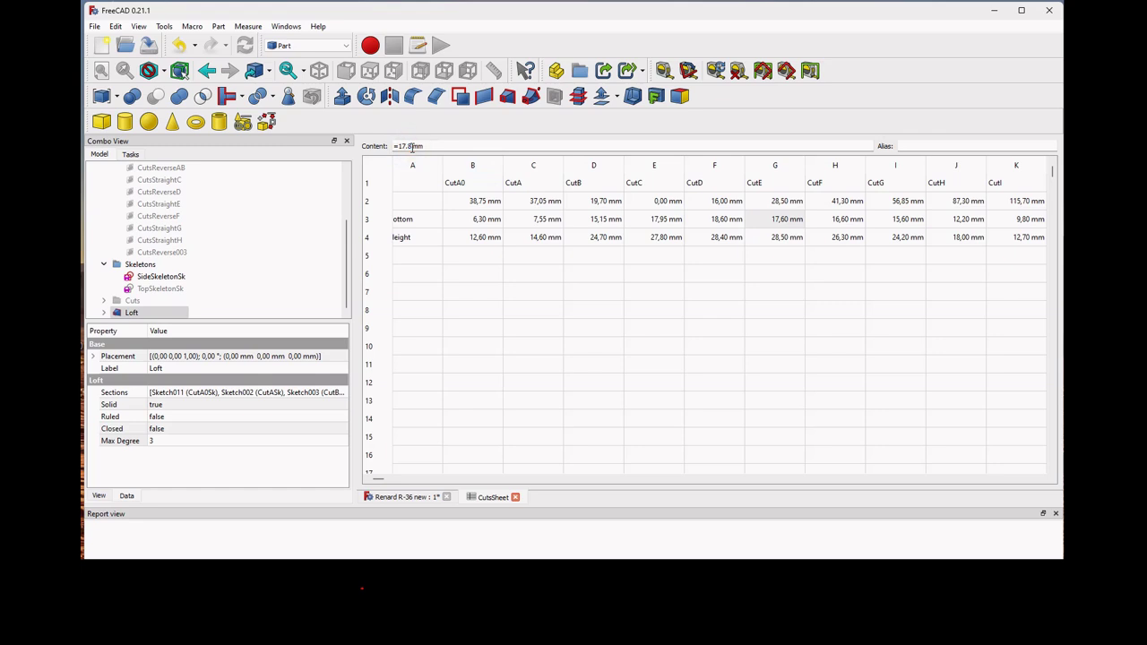
{"action": "left_click", "coordinate": [406, 498]}
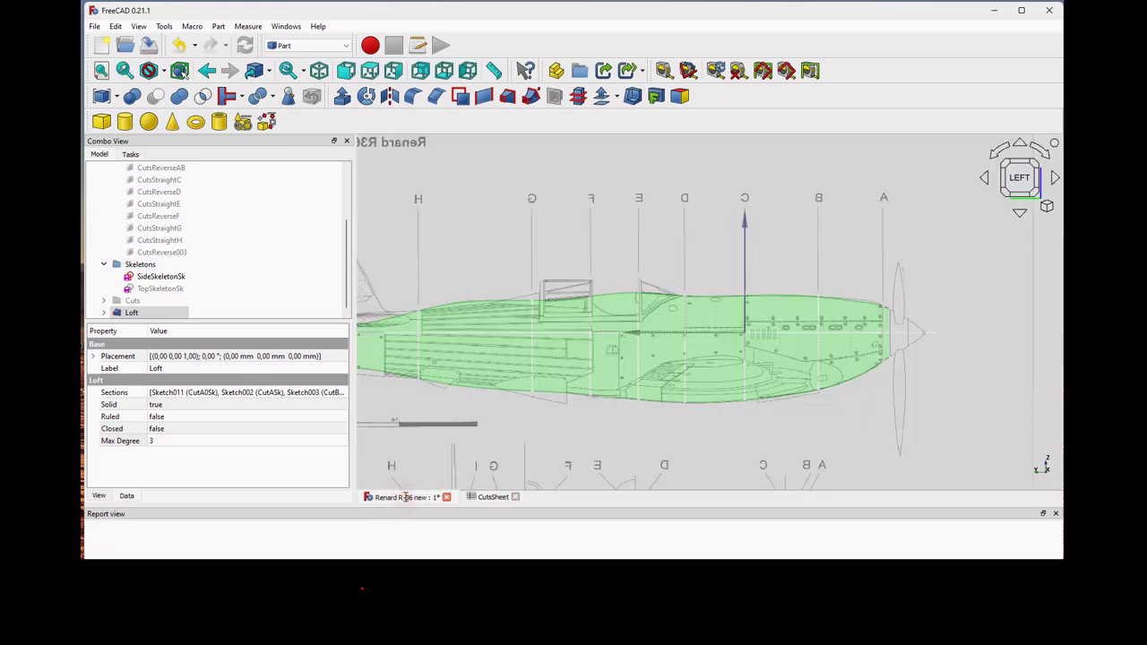
{"action": "scroll", "coordinate": [638, 332], "scroll_direction": "up", "scroll_amount": 3}
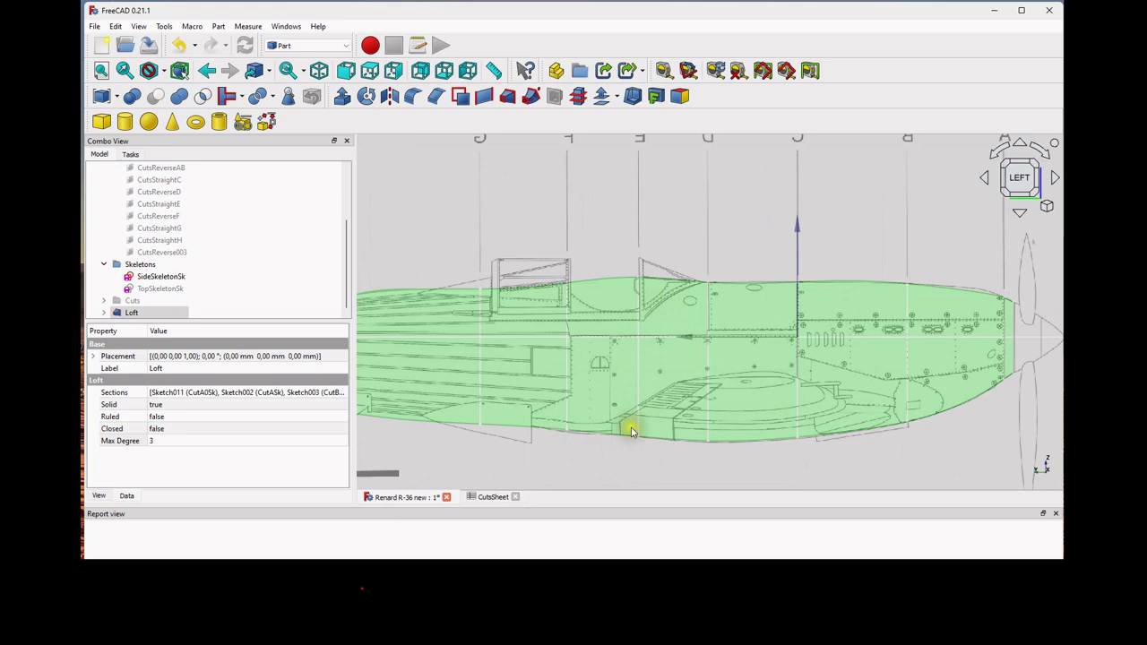
- Set the loft's Max Degree to 4 and inspect the resulting side outline from nose to tail
{"action": "left_click", "coordinate": [163, 440]}
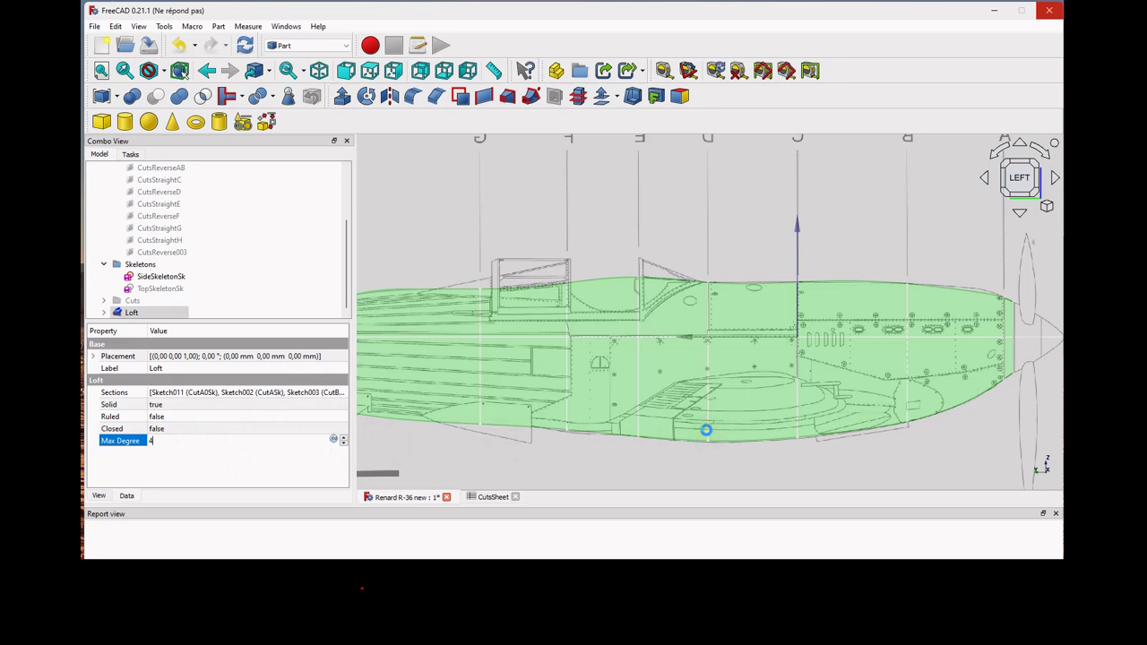
{"action": "scroll", "coordinate": [706, 431], "scroll_direction": "down", "scroll_amount": 2}
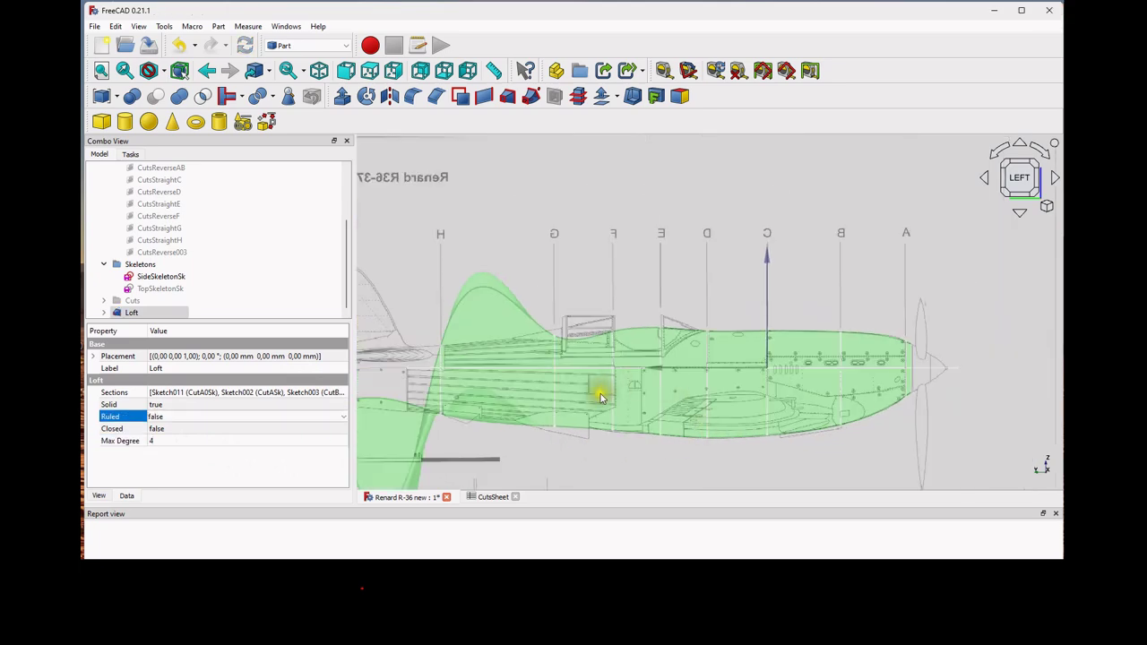
{"action": "scroll", "coordinate": [601, 403], "scroll_direction": "up", "scroll_amount": 2}
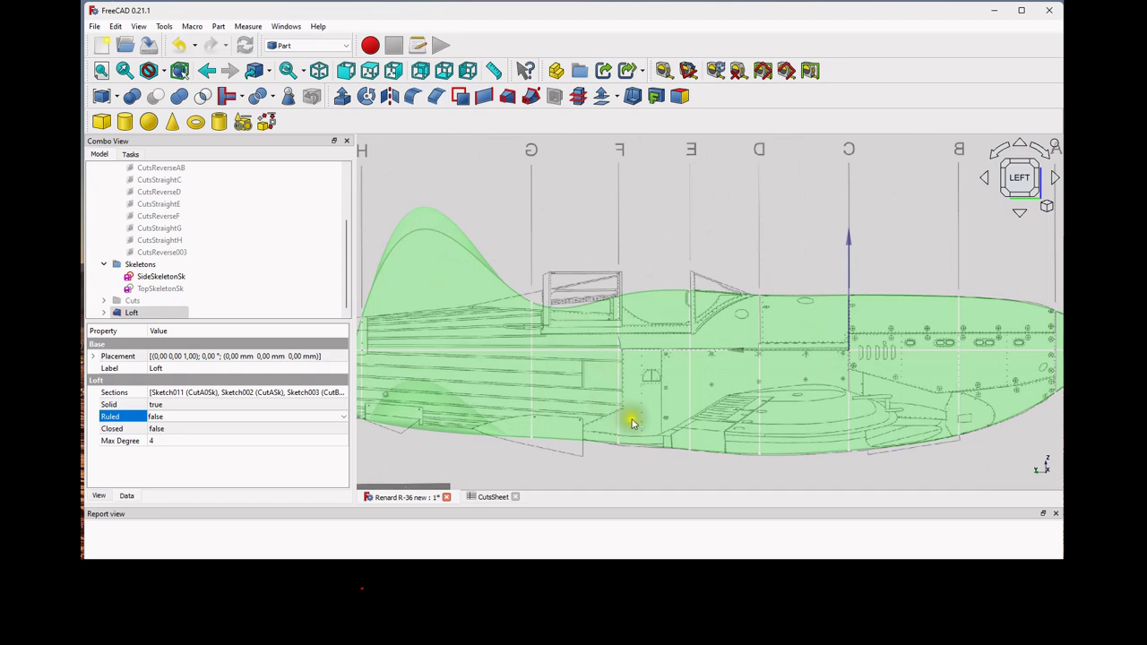
{"action": "scroll", "coordinate": [630, 427], "scroll_direction": "up", "scroll_amount": 1}
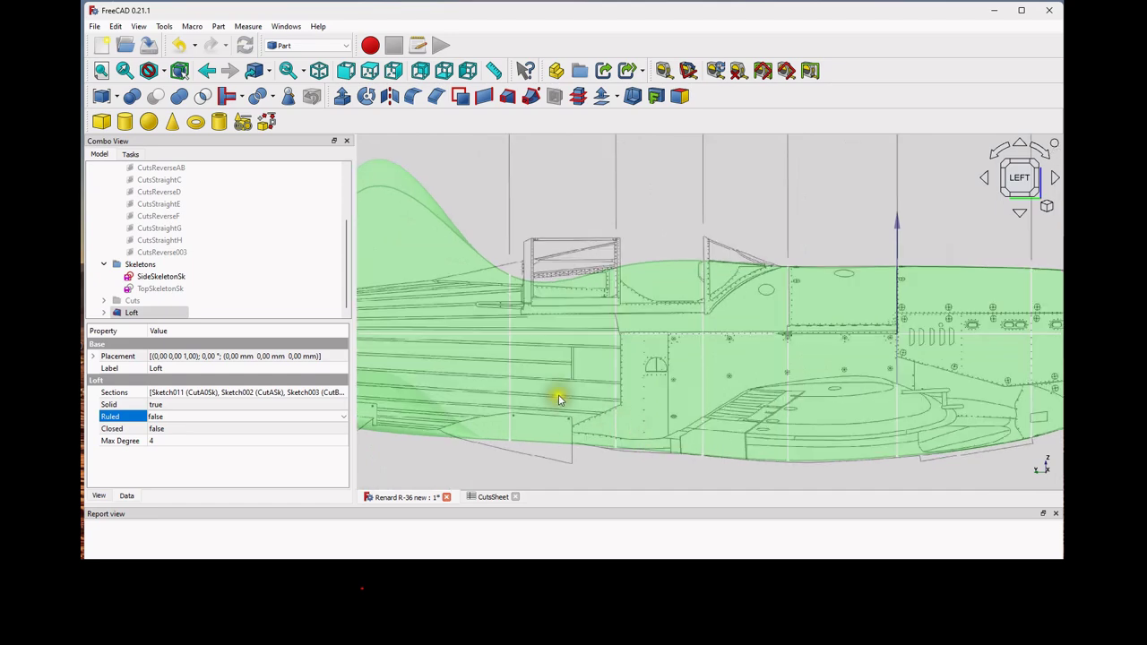
{"action": "scroll", "coordinate": [560, 391], "scroll_direction": "down", "scroll_amount": 1}
{"action": "middle_click_drag", "start_coordinate": [491, 339], "coordinate": [720, 267]}
{"action": "scroll", "coordinate": [491, 333], "scroll_direction": "down", "scroll_amount": 2}
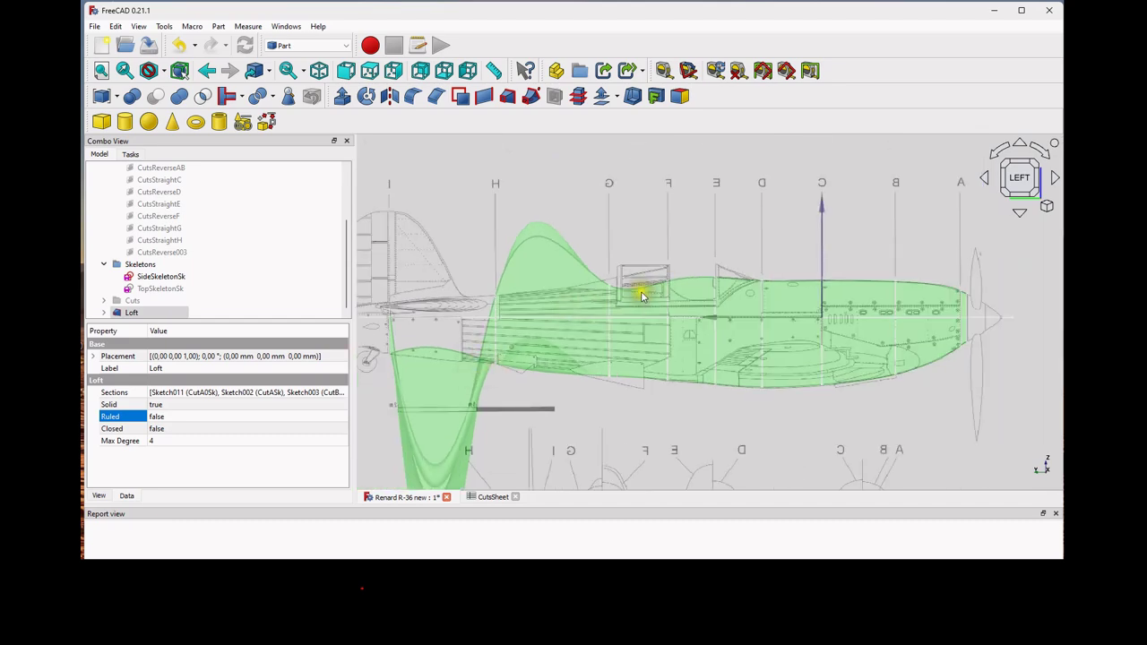
- Examine the loft's outline against the side blueprint around the tail and at the cockpit near cut F
{"action": "scroll", "coordinate": [603, 295], "scroll_direction": "up", "scroll_amount": 1}
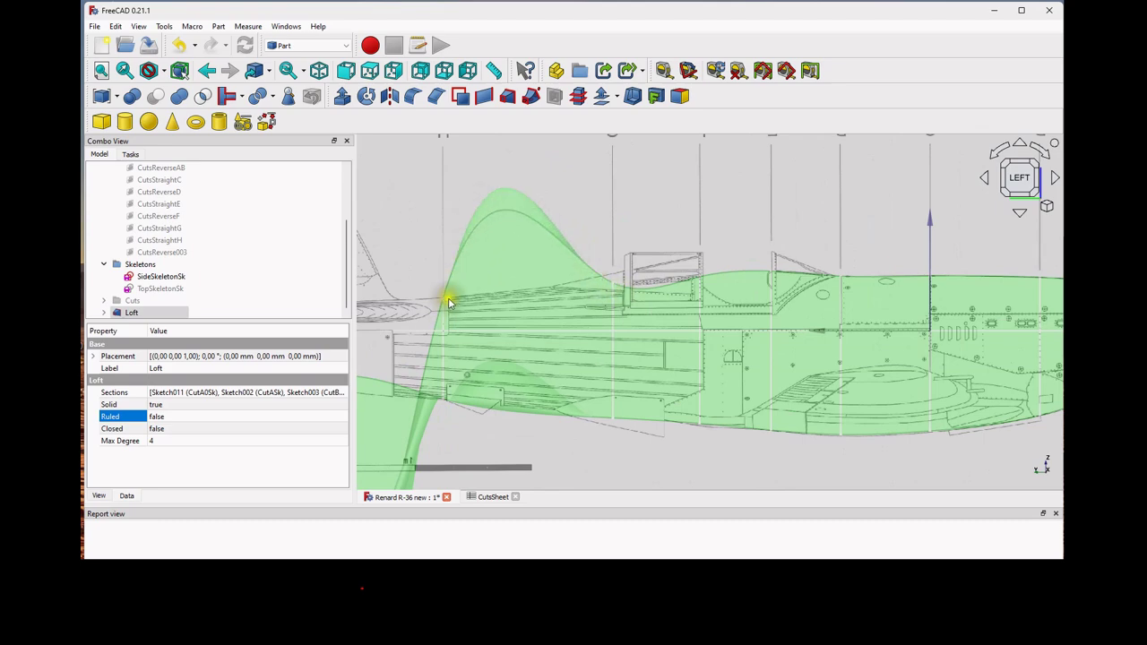
{"action": "scroll", "coordinate": [444, 305], "scroll_direction": "up", "scroll_amount": 1}
{"action": "scroll", "coordinate": [445, 305], "scroll_direction": "down", "scroll_amount": 4}
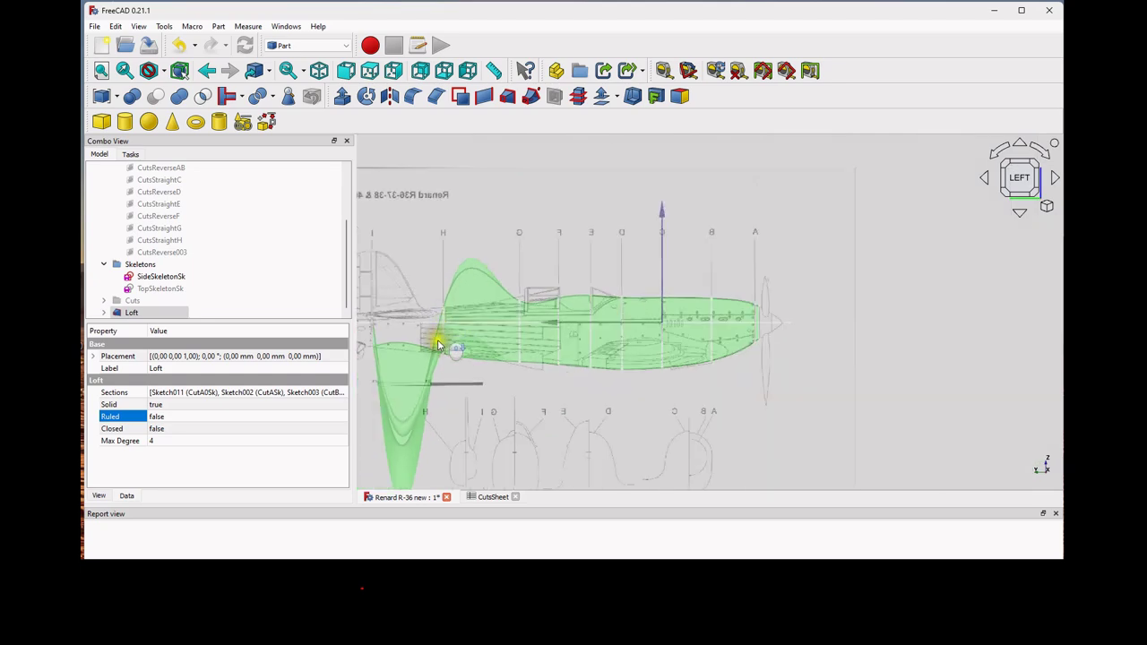
{"action": "scroll", "coordinate": [397, 328], "scroll_direction": "up", "scroll_amount": 2}
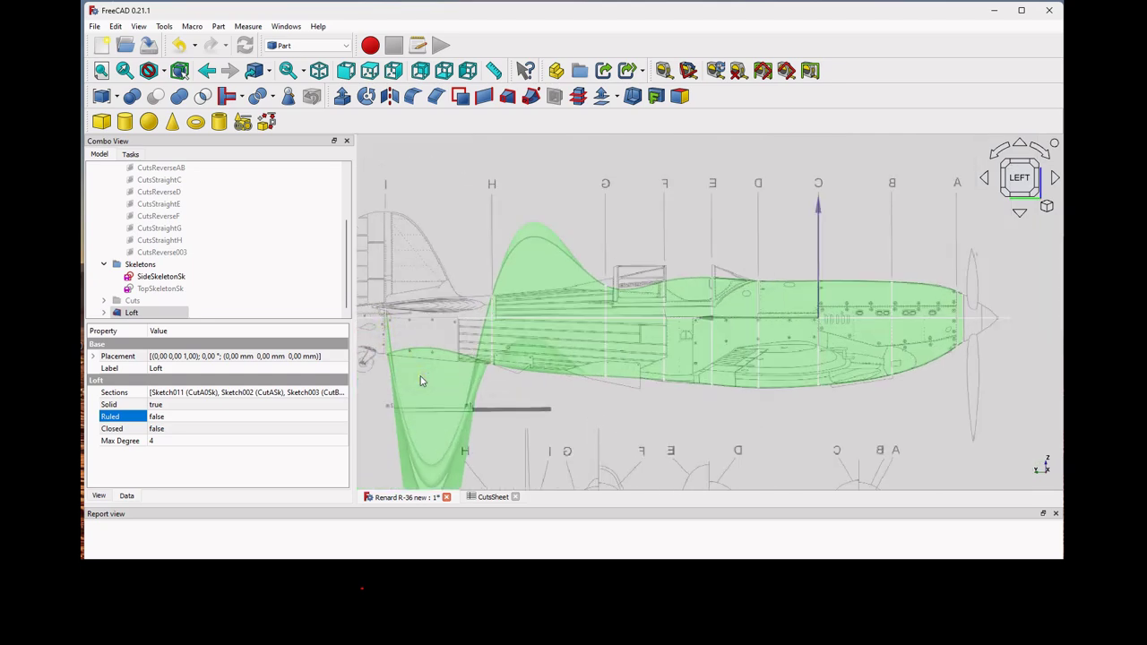
{"action": "scroll", "coordinate": [631, 373], "scroll_direction": "up", "scroll_amount": 2}
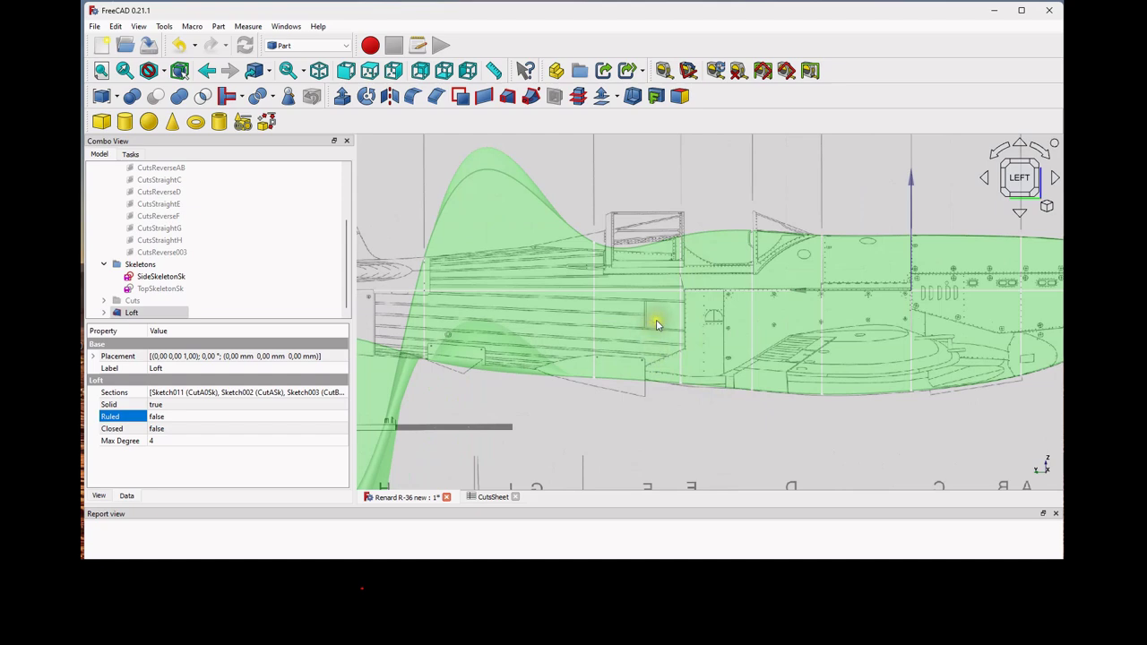
{"action": "scroll", "coordinate": [683, 245], "scroll_direction": "up", "scroll_amount": 2}
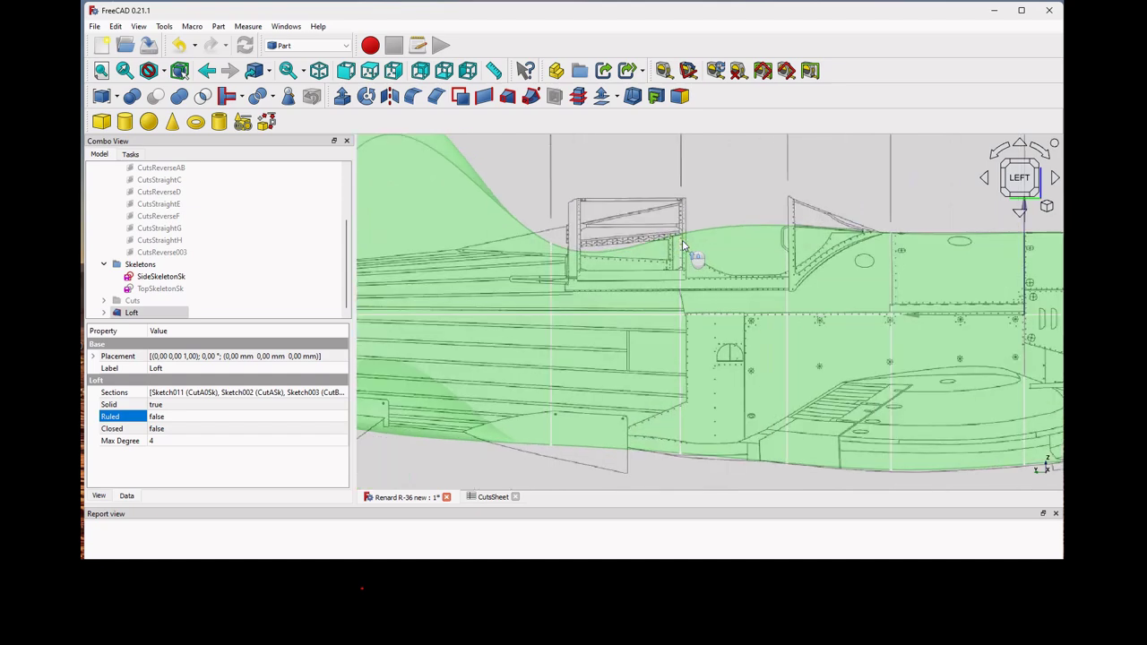
{"action": "scroll", "coordinate": [683, 246], "scroll_direction": "down", "scroll_amount": 4}
{"action": "scroll", "coordinate": [683, 246], "scroll_direction": "up", "scroll_amount": 2}
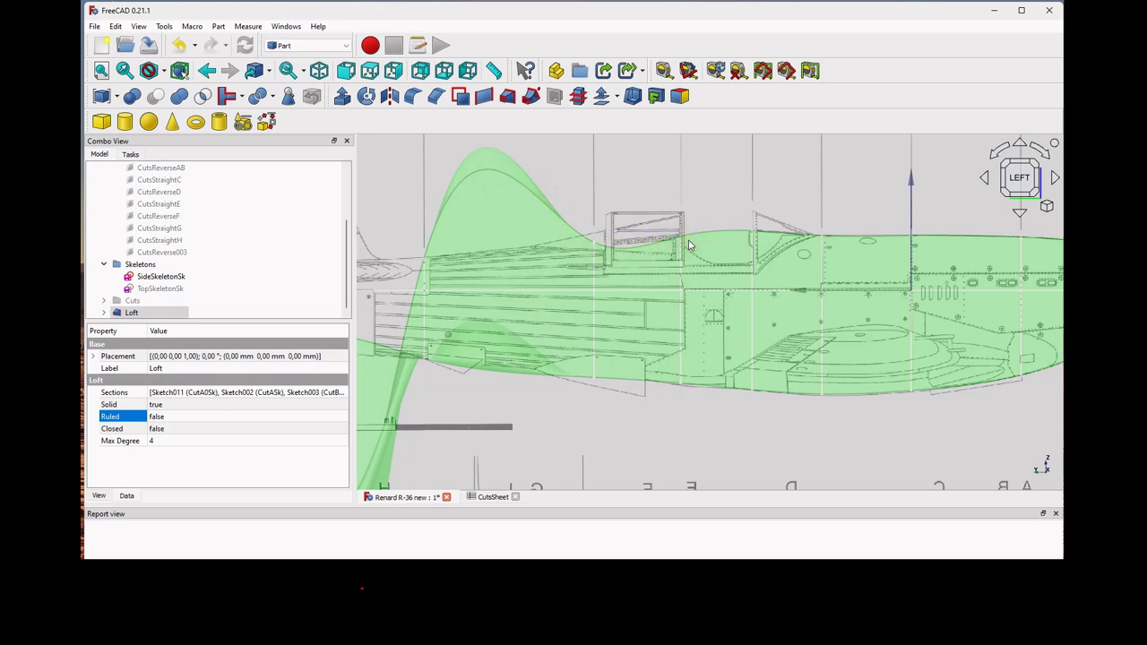
{"action": "scroll", "coordinate": [685, 243], "scroll_direction": "up", "scroll_amount": 2}
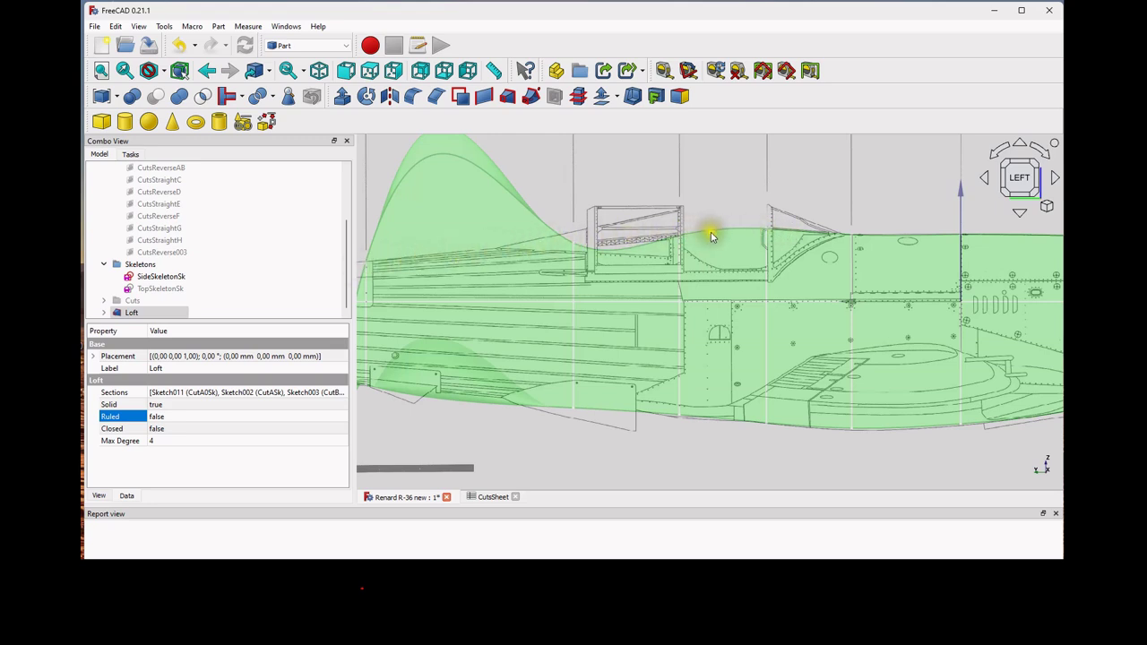
{"action": "scroll", "coordinate": [681, 242], "scroll_direction": "up", "scroll_amount": 1}
{"action": "scroll", "coordinate": [685, 236], "scroll_direction": "up", "scroll_amount": 1}
{"action": "scroll", "coordinate": [685, 238], "scroll_direction": "down", "scroll_amount": 4}
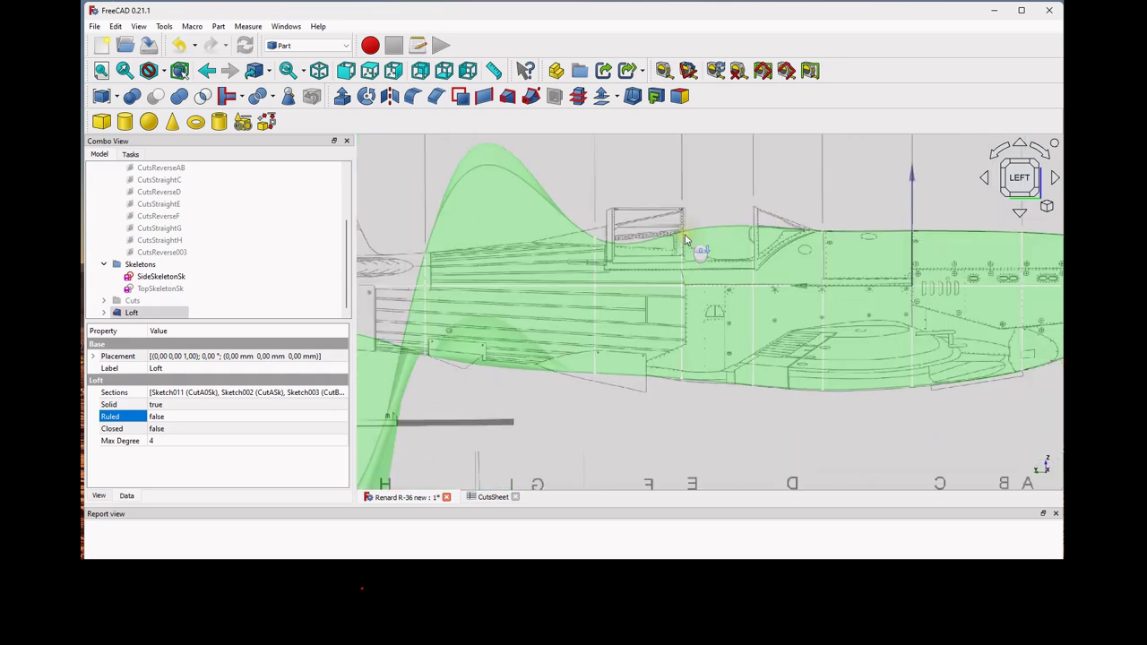
{"action": "scroll", "coordinate": [686, 269], "scroll_direction": "up", "scroll_amount": 1}
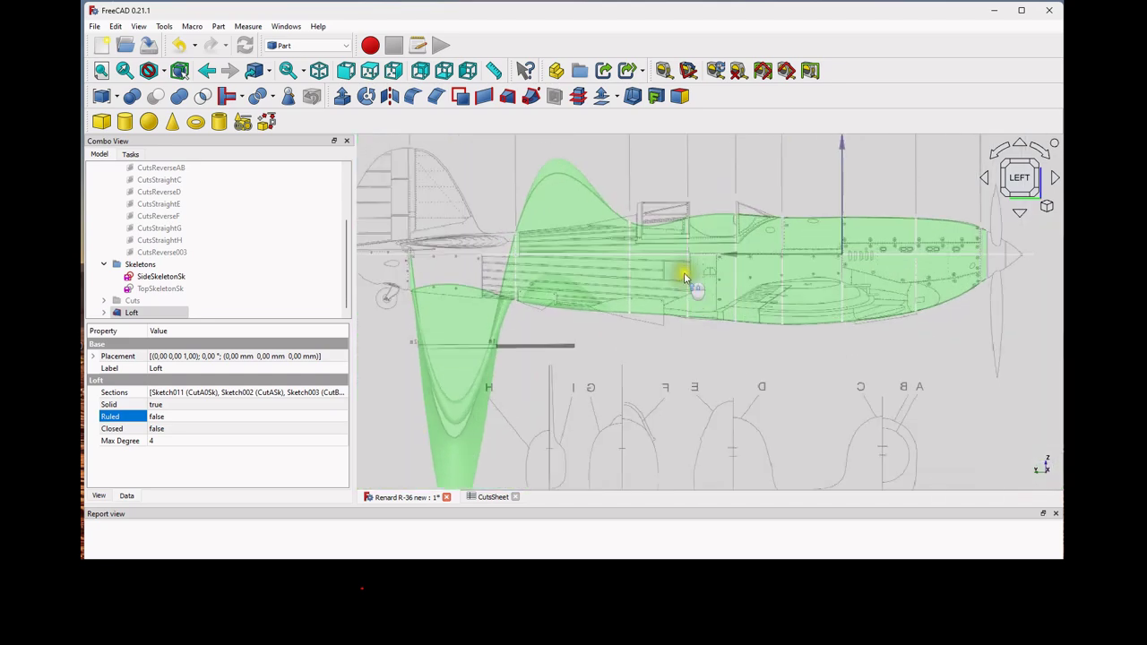
{"action": "scroll", "coordinate": [691, 288], "scroll_direction": "up", "scroll_amount": 1}
{"action": "scroll", "coordinate": [689, 292], "scroll_direction": "down", "scroll_amount": 2}
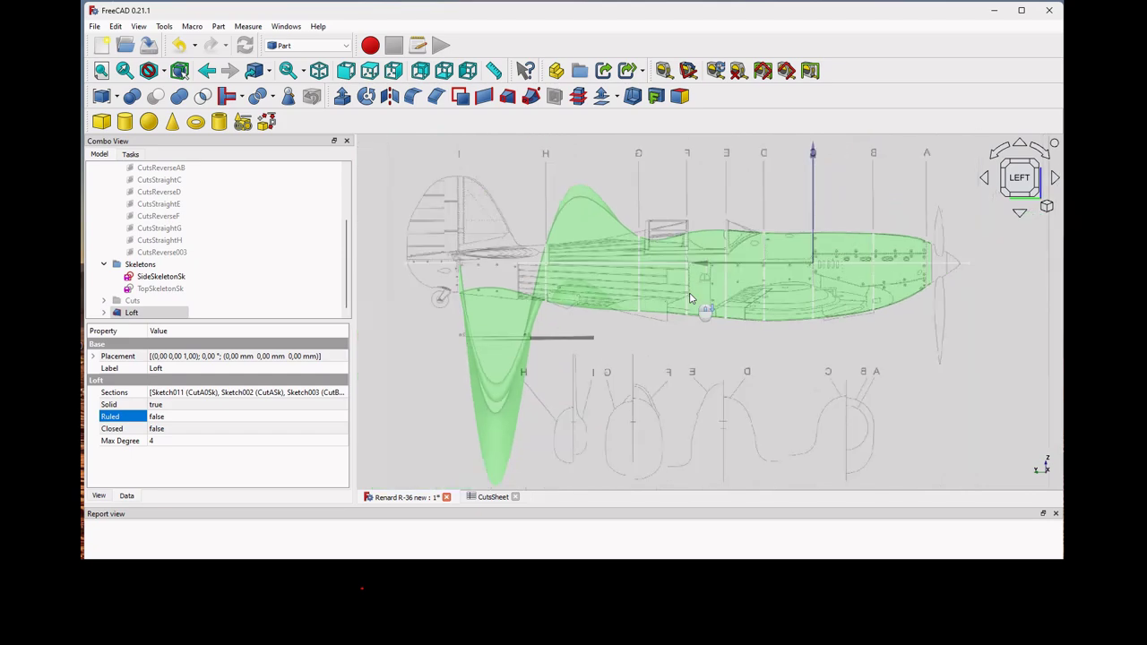
- Set the CutF height in CutsSheet to 26.5 mm and check the loft's upper outline behind the cockpit
{"action": "left_click", "coordinate": [493, 496]}
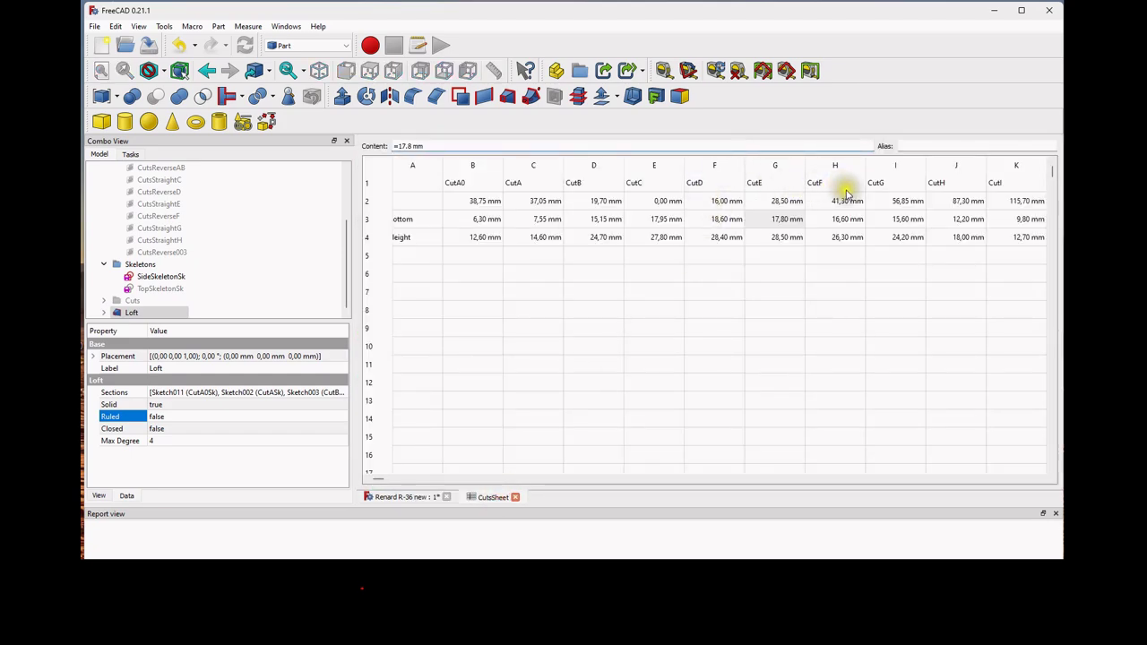
{"action": "left_click", "coordinate": [844, 237]}
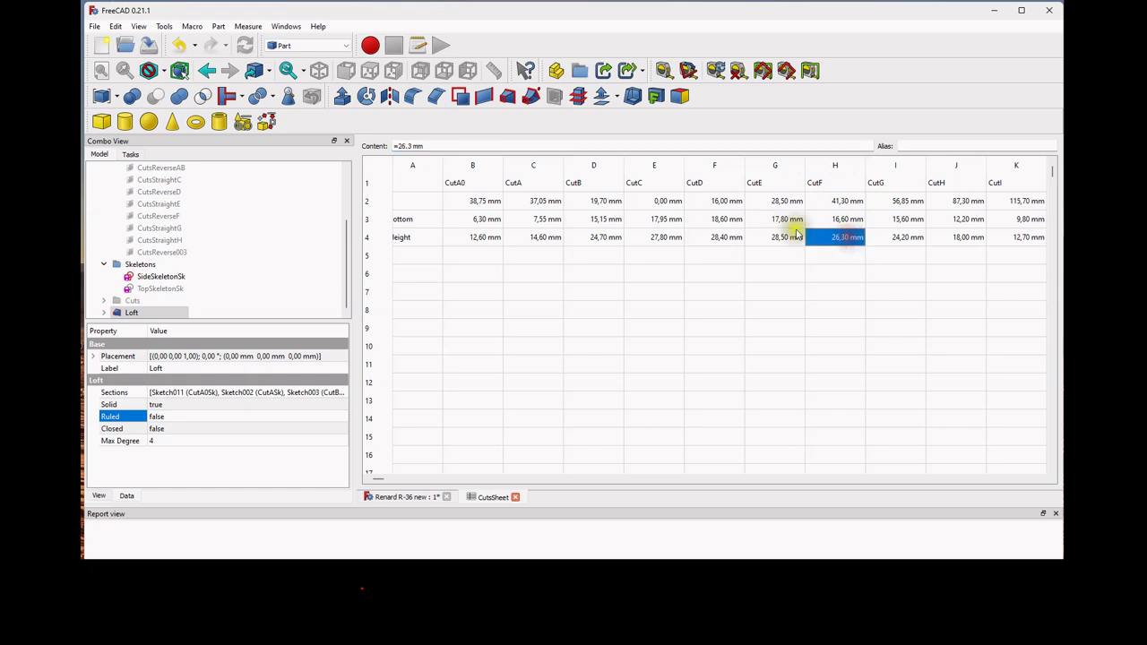
{"action": "left_click", "coordinate": [411, 147]}
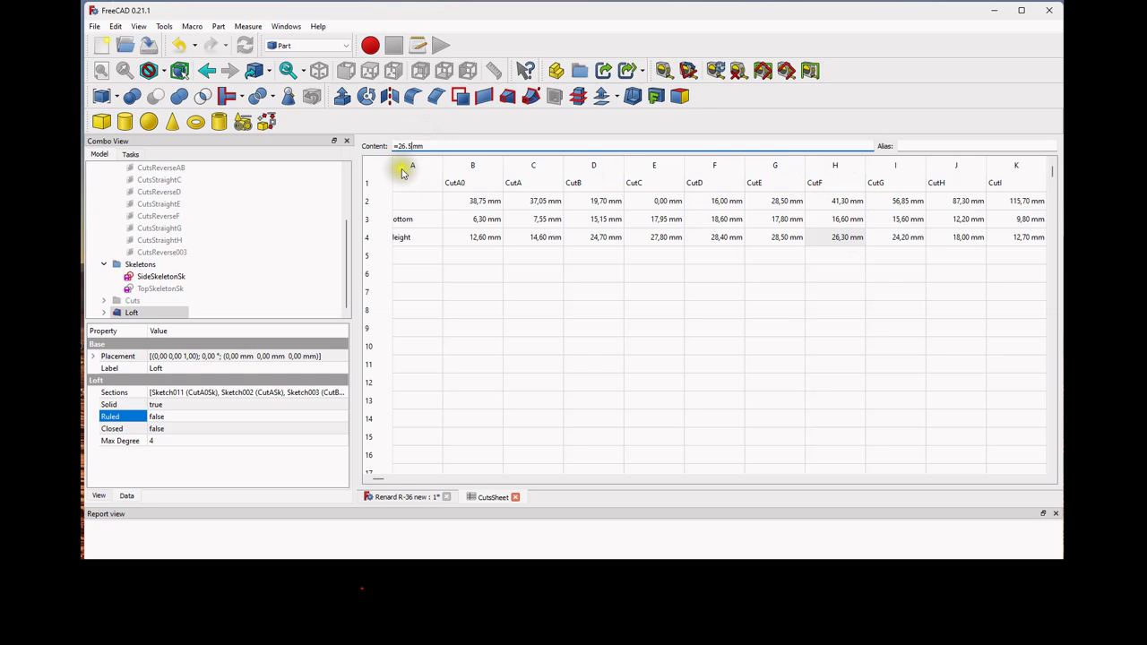
{"action": "key", "text": "Return"}
{"action": "left_click", "coordinate": [401, 497]}
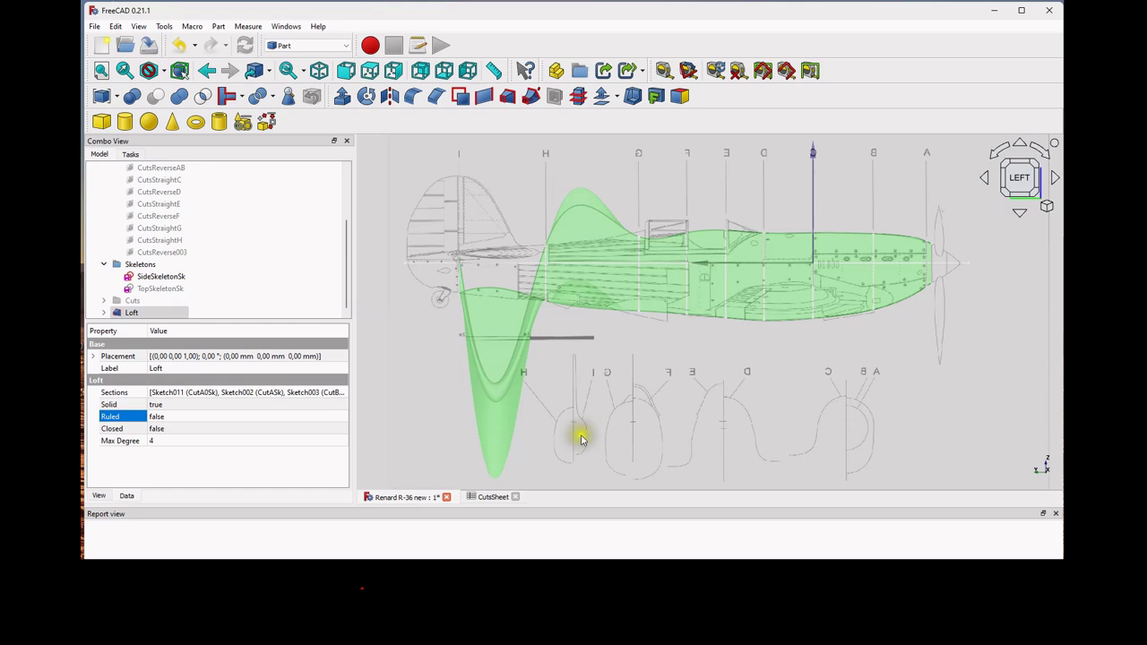
{"action": "scroll", "coordinate": [692, 256], "scroll_direction": "up", "scroll_amount": 2}
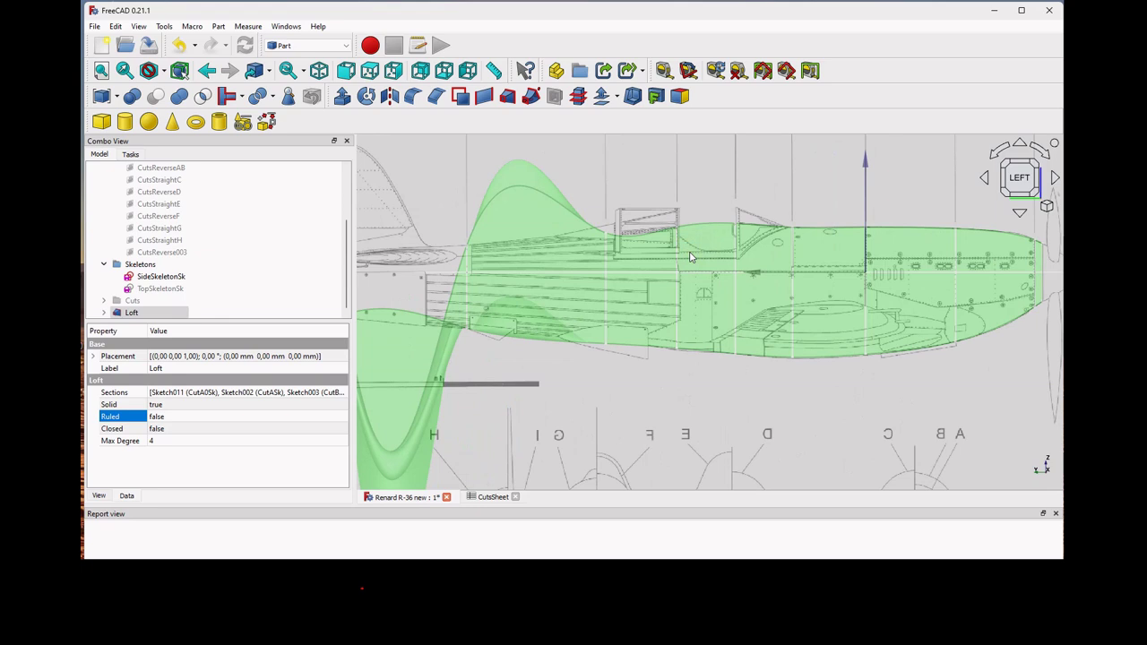
{"action": "scroll", "coordinate": [690, 257], "scroll_direction": "down", "scroll_amount": 1}
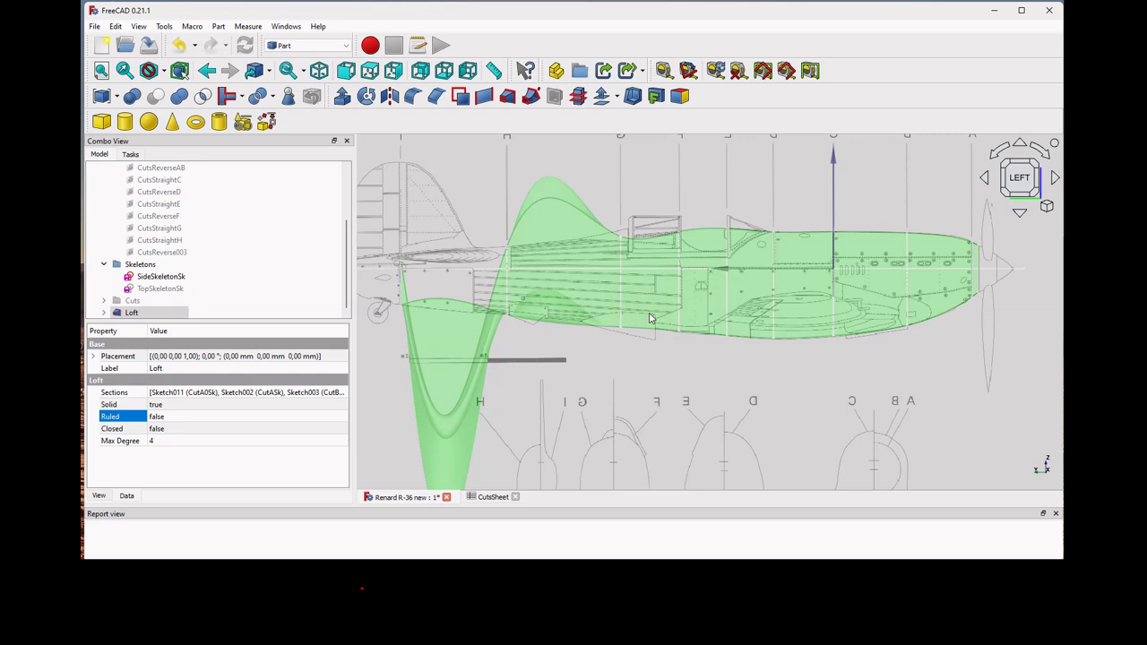
{"action": "scroll", "coordinate": [651, 318], "scroll_direction": "down", "scroll_amount": 1}
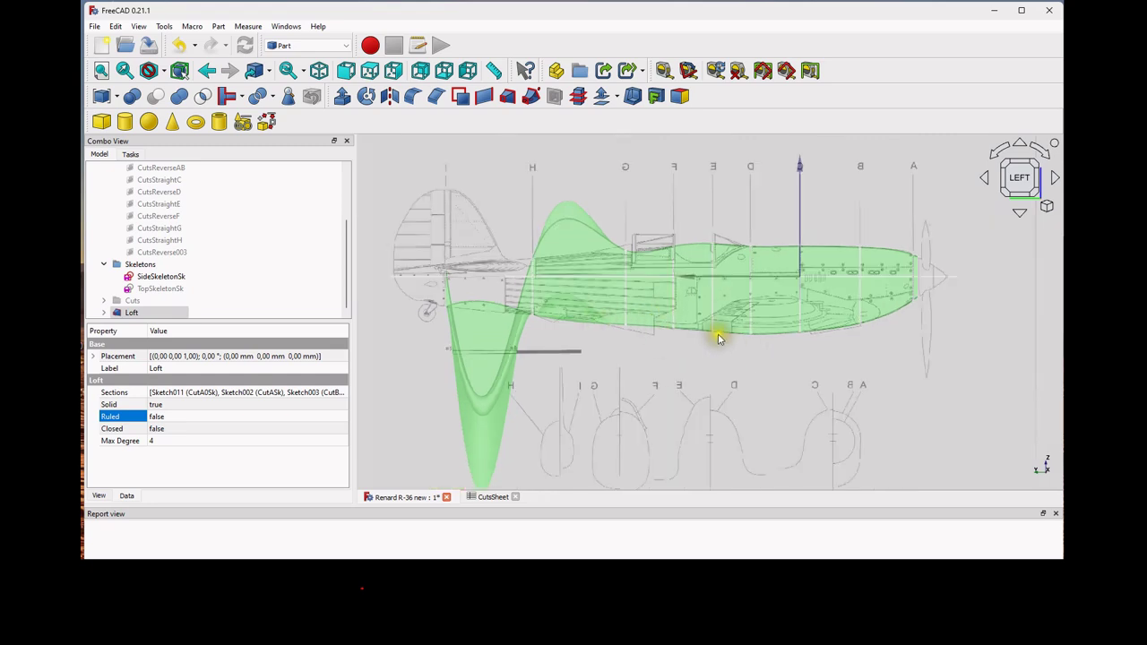
- Inspect the loft's surface between cuts G and I from the right view
{"action": "left_click", "coordinate": [392, 70]}
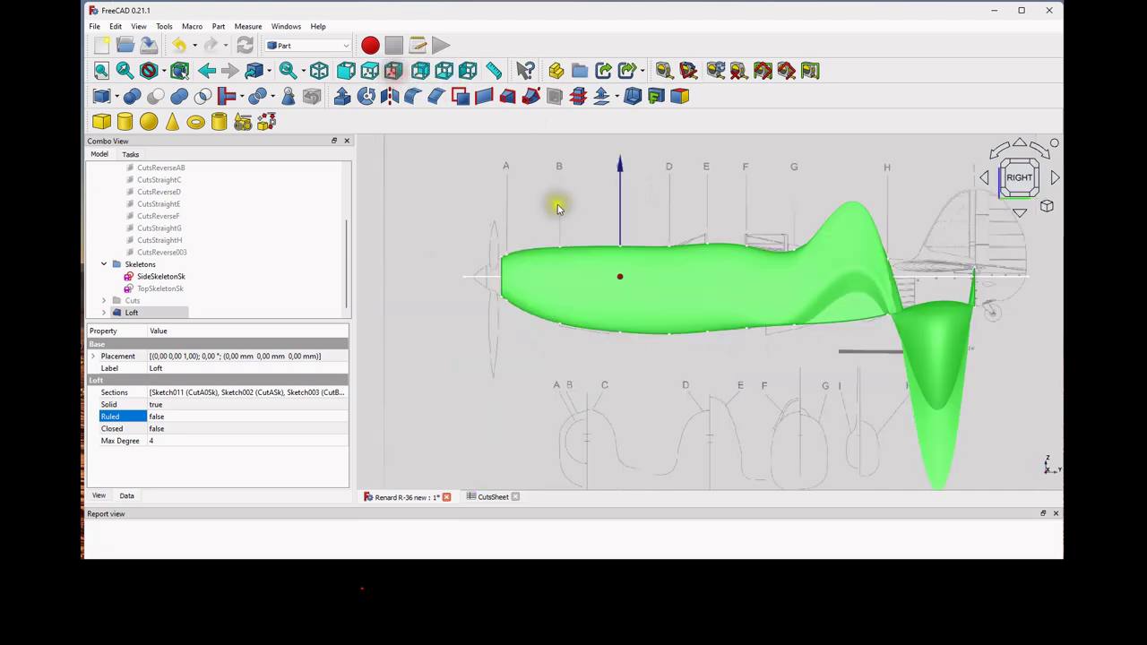
{"action": "scroll", "coordinate": [897, 331], "scroll_direction": "up", "scroll_amount": 5}
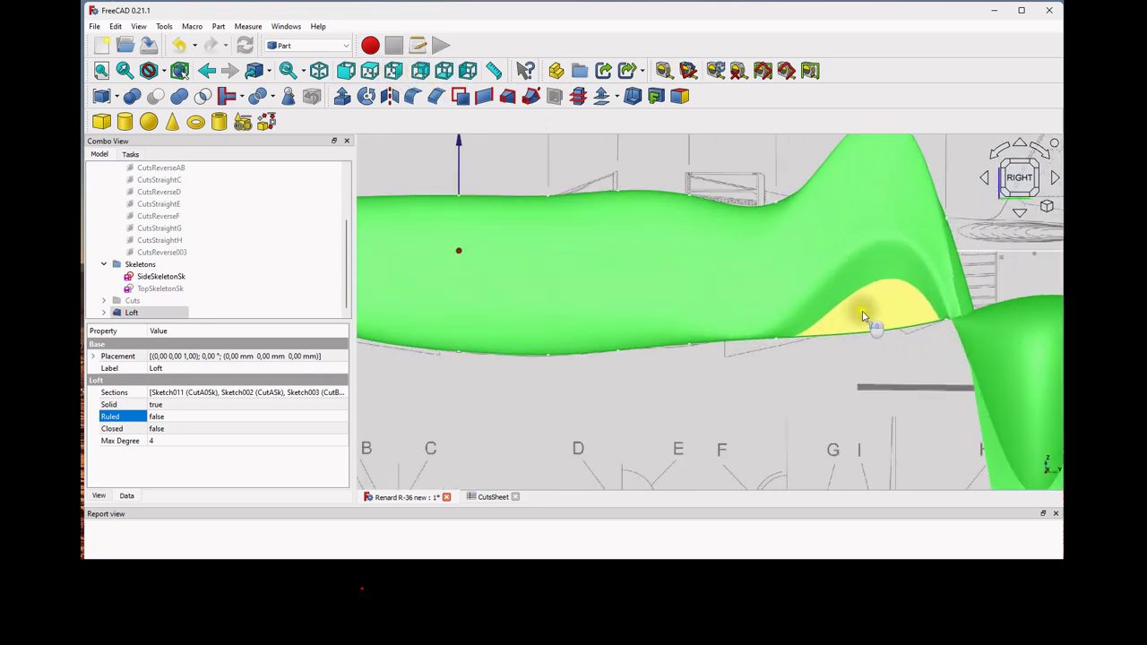
{"action": "mouse_move", "coordinate": [875, 320]}
{"action": "middle_mouse_down"}
{"action": "mouse_move", "coordinate": [1060, 297]}
{"action": "mouse_move", "coordinate": [1031, 180]}
{"action": "mouse_move", "coordinate": [988, 282]}
{"action": "mouse_move", "coordinate": [848, 215]}
{"action": "mouse_move", "coordinate": [910, 258]}
{"action": "mouse_move", "coordinate": [922, 318]}
{"action": "mouse_move", "coordinate": [1049, 353]}
{"action": "mouse_move", "coordinate": [1044, 374]}
{"action": "mouse_move", "coordinate": [1004, 379]}
{"action": "mouse_move", "coordinate": [1062, 340]}
{"action": "mouse_move", "coordinate": [887, 335]}
{"action": "mouse_move", "coordinate": [870, 323]}
{"action": "mouse_move", "coordinate": [867, 333]}
{"action": "middle_mouse_up"}
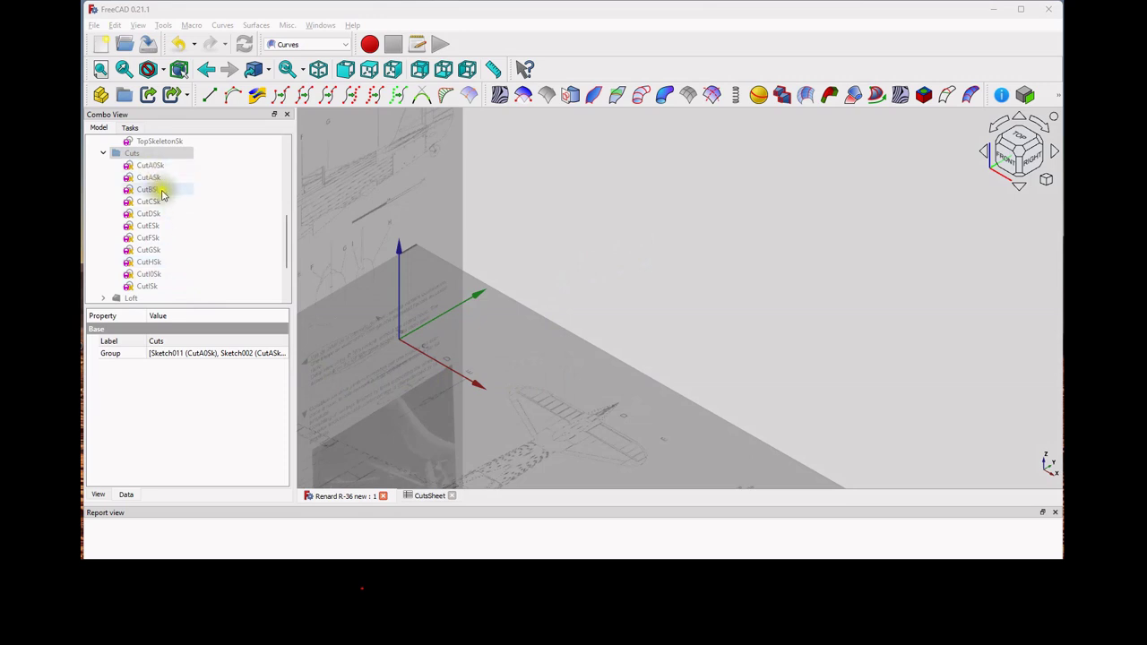
- Show all the cross-section sketches in the Cuts group
{"action": "left_click_drag", "start_coordinate": [163, 194], "coordinate": [176, 256]}
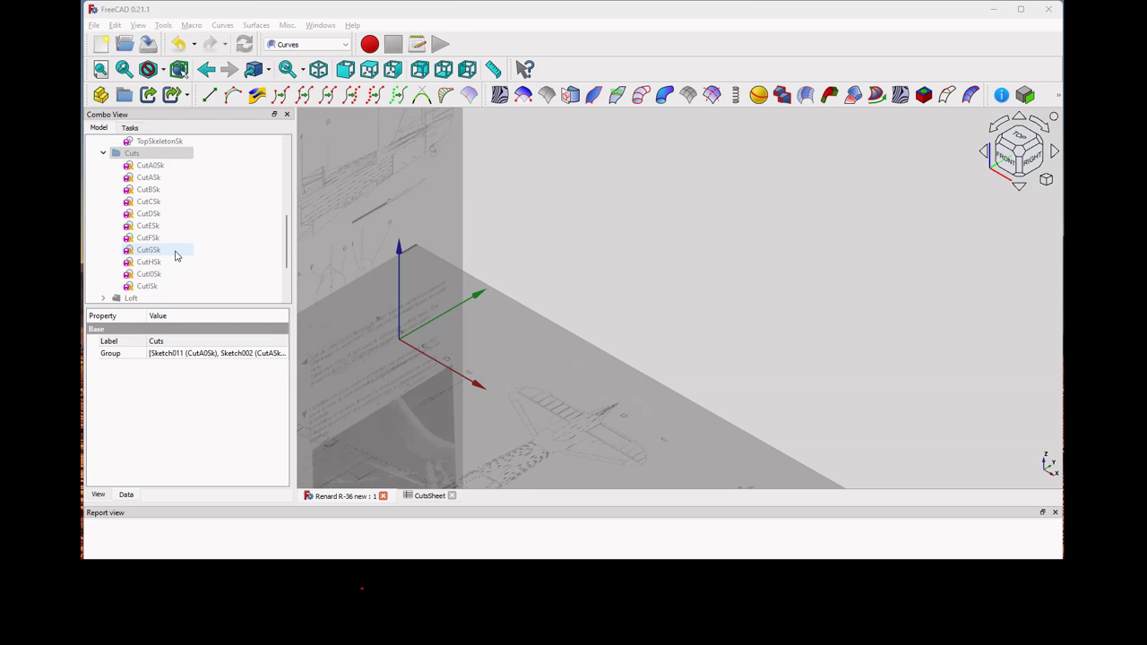
{"action": "left_click", "coordinate": [162, 169]}
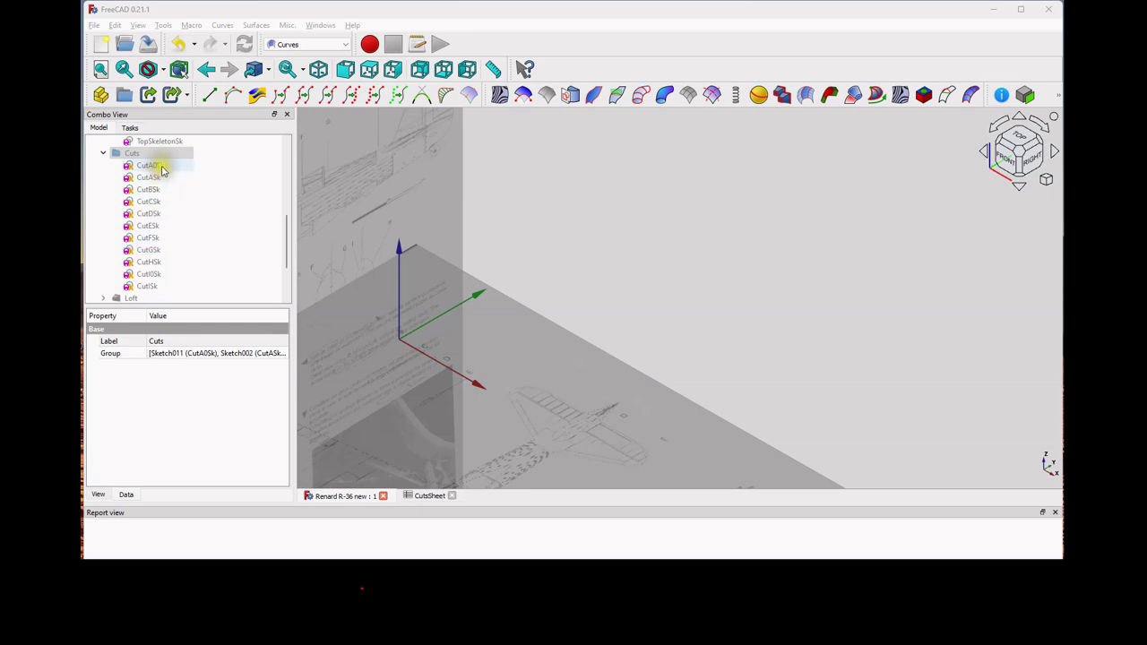
{"action": "left_click", "coordinate": [141, 155]}
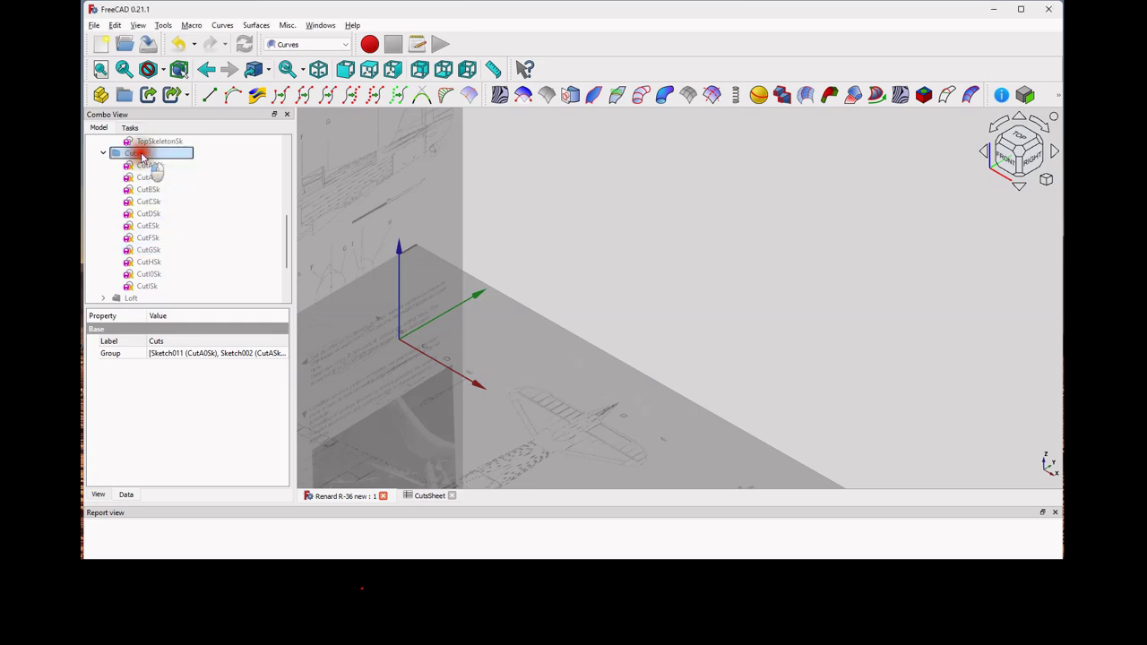
{"action": "key", "text": "space"}
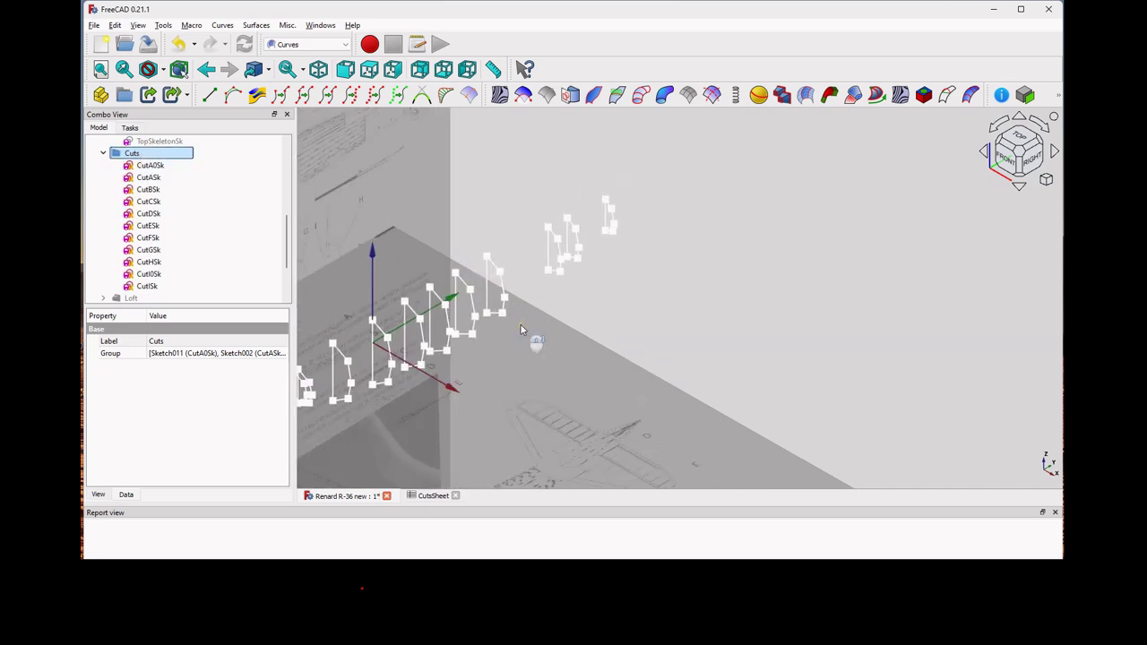
{"action": "middle_click_drag", "start_coordinate": [520, 330], "coordinate": [632, 292]}
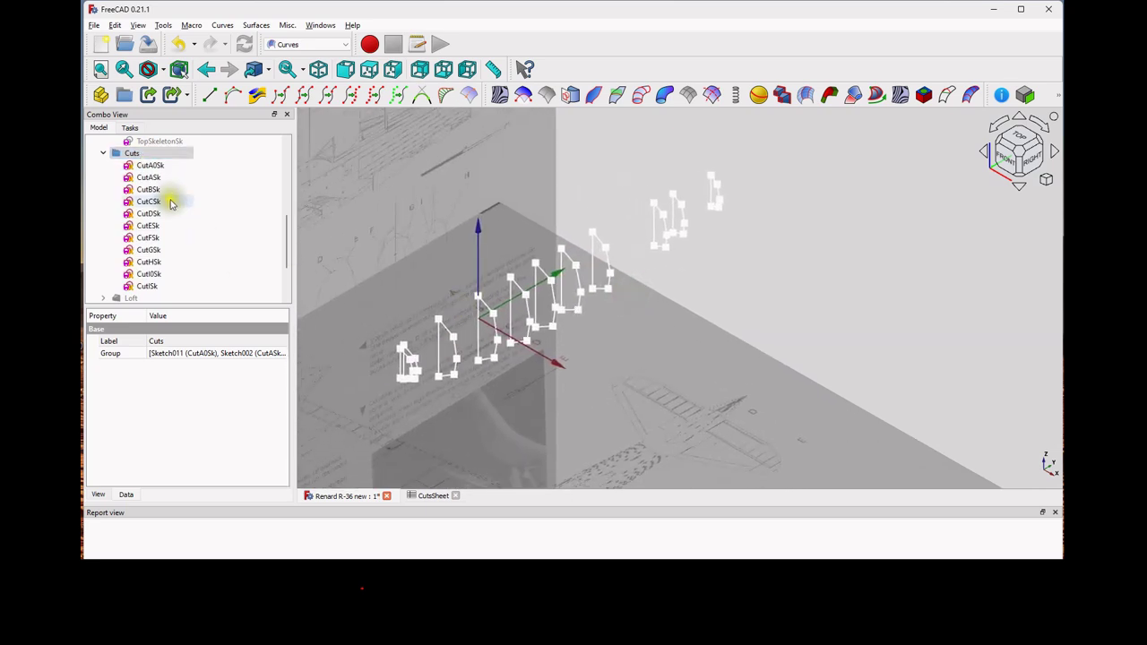
- Open the CutBSk sketch, examine its spline profile, control points and dimensions, and close it without changes
{"action": "left_click", "coordinate": [151, 166]}
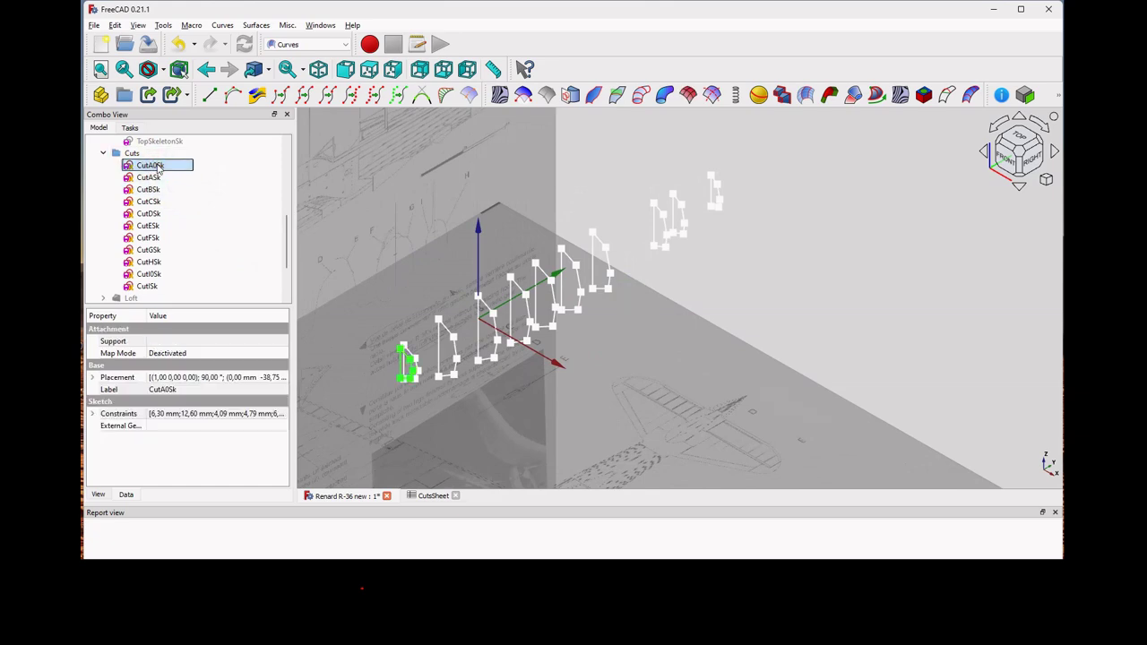
{"action": "left_click", "coordinate": [152, 189]}
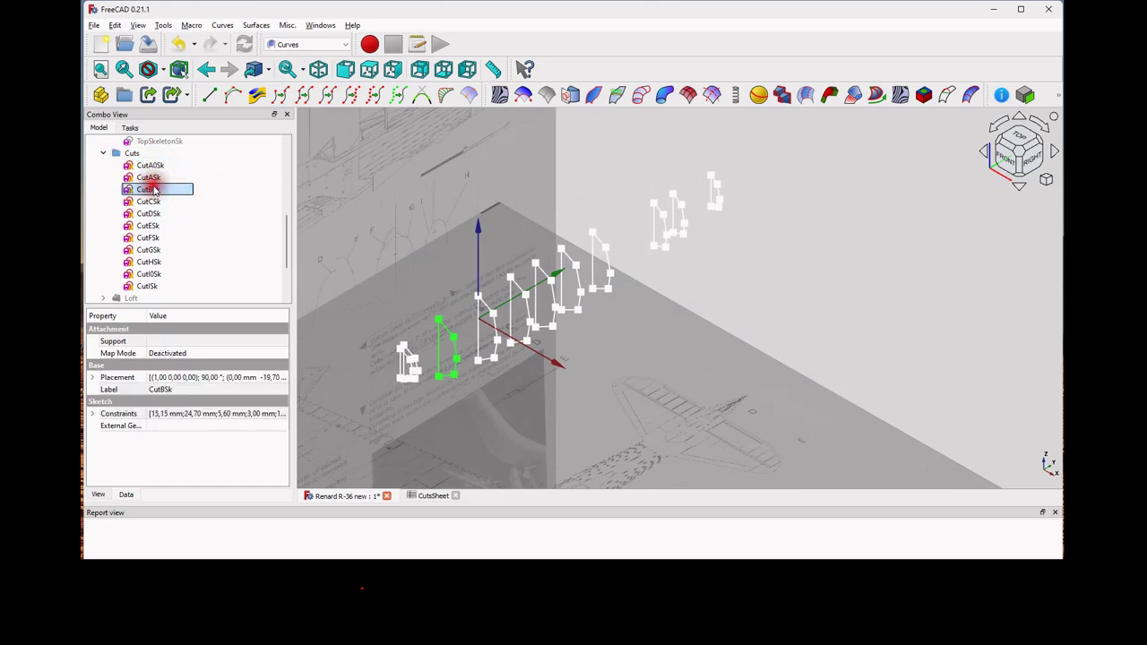
{"action": "double_click", "coordinate": [152, 189]}
{"action": "scroll", "coordinate": [681, 278], "scroll_direction": "up", "scroll_amount": 5}
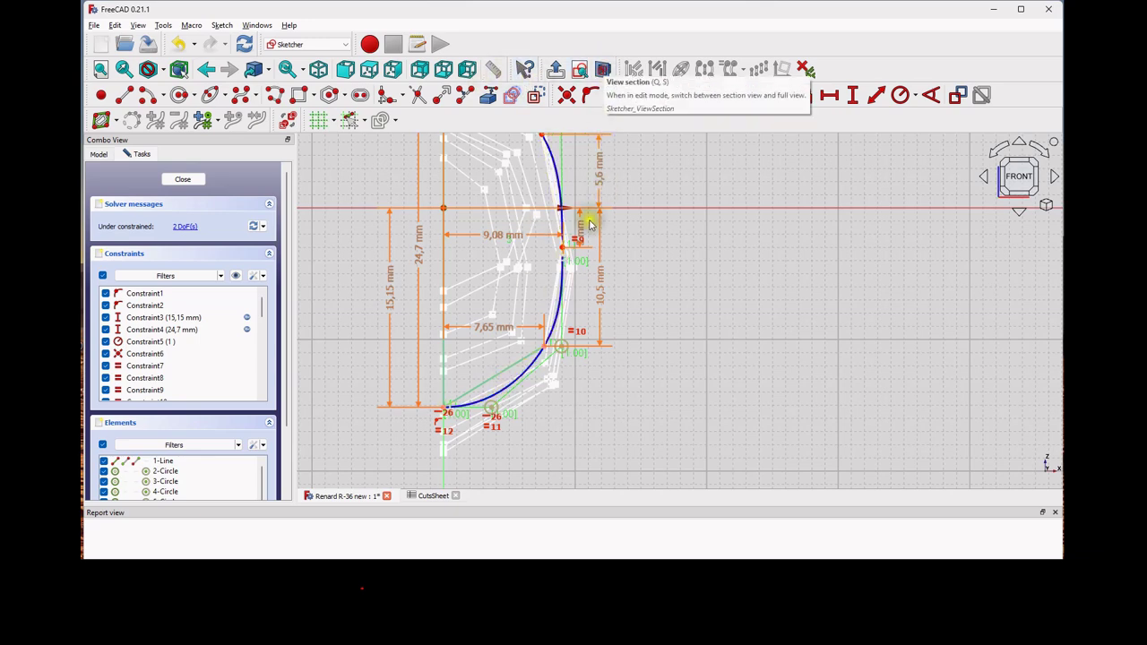
{"action": "scroll", "coordinate": [588, 219], "scroll_direction": "down", "scroll_amount": 2}
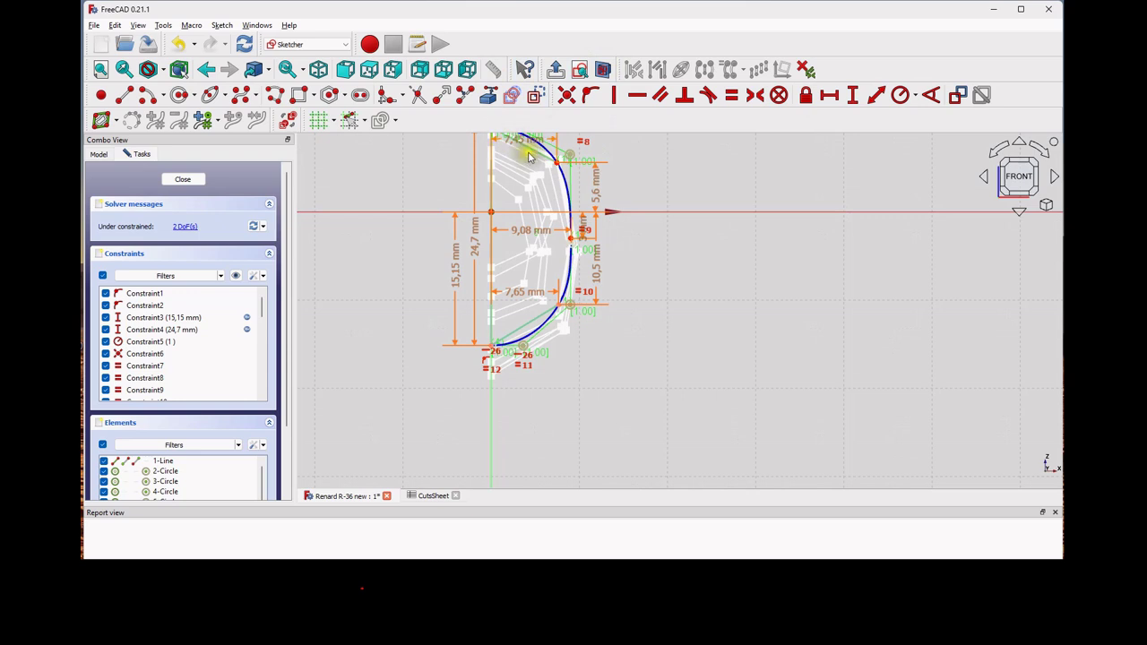
{"action": "left_click", "coordinate": [513, 235]}
{"action": "middle_click_drag", "start_coordinate": [512, 235], "coordinate": [501, 290]}
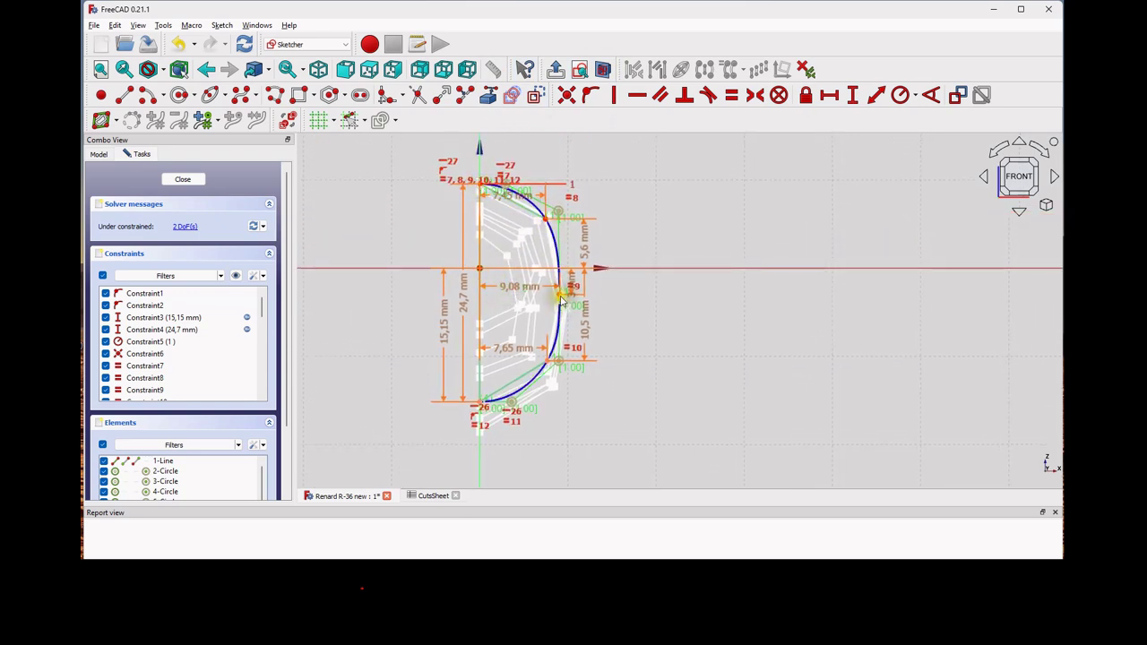
{"action": "scroll", "coordinate": [548, 366], "scroll_direction": "up", "scroll_amount": 3}
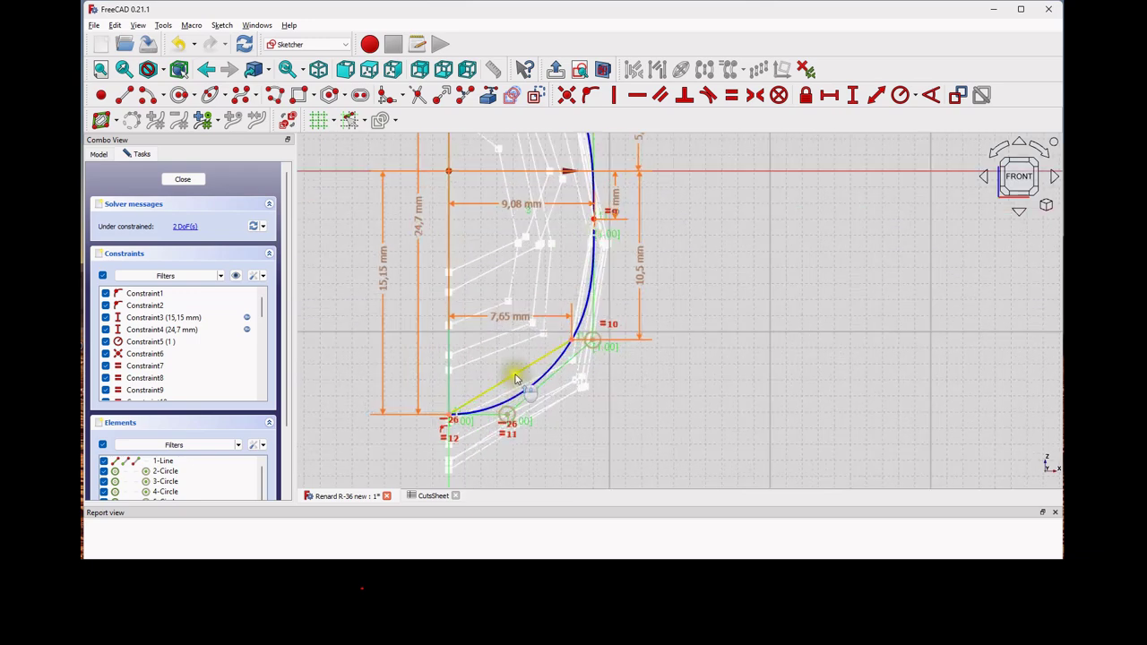
{"action": "scroll", "coordinate": [580, 292], "scroll_direction": "down", "scroll_amount": 2}
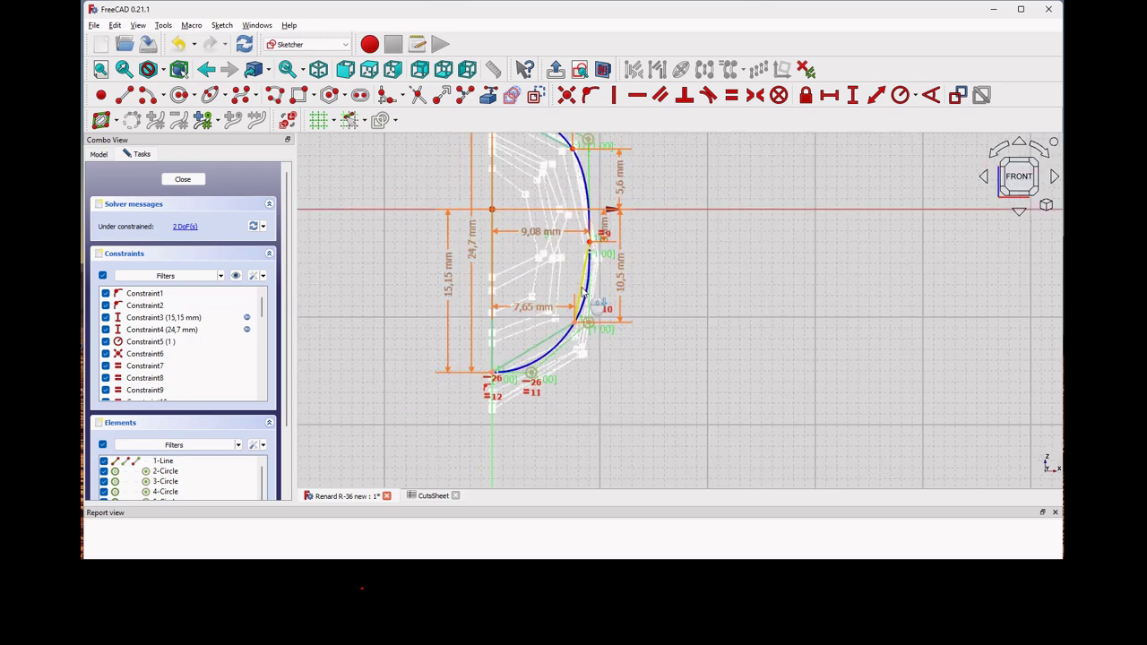
{"action": "left_click", "coordinate": [190, 179]}
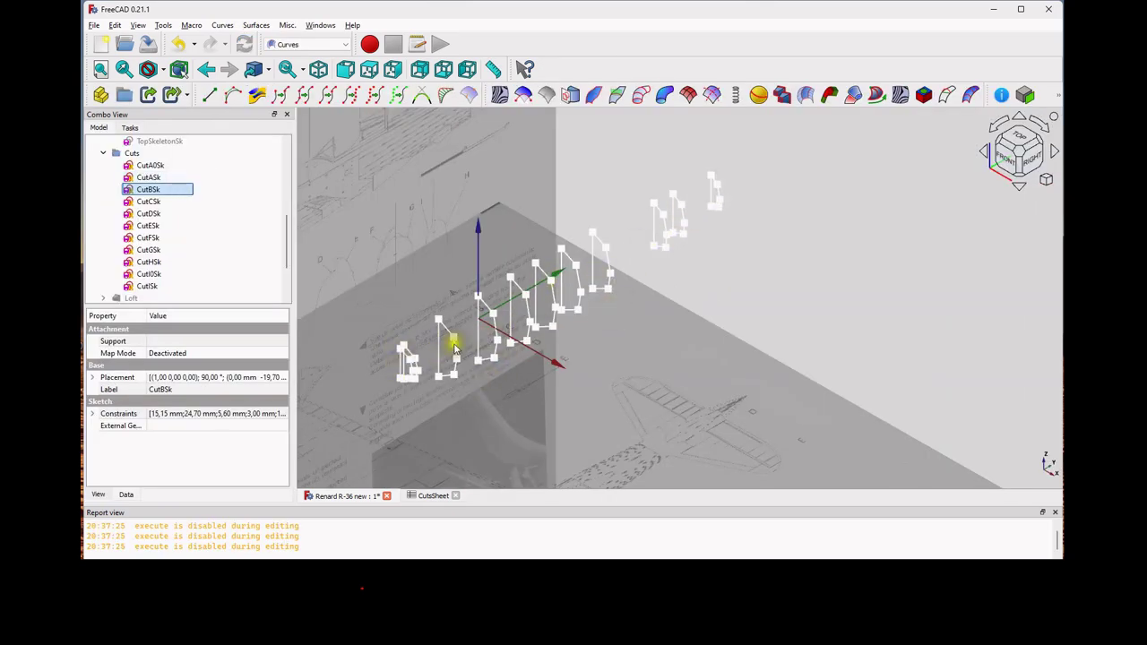
- Set the Point Size of all cut sketches from CutA0Sk to CutISk to 6
{"action": "scroll", "coordinate": [213, 252], "scroll_direction": "down", "scroll_amount": 2}
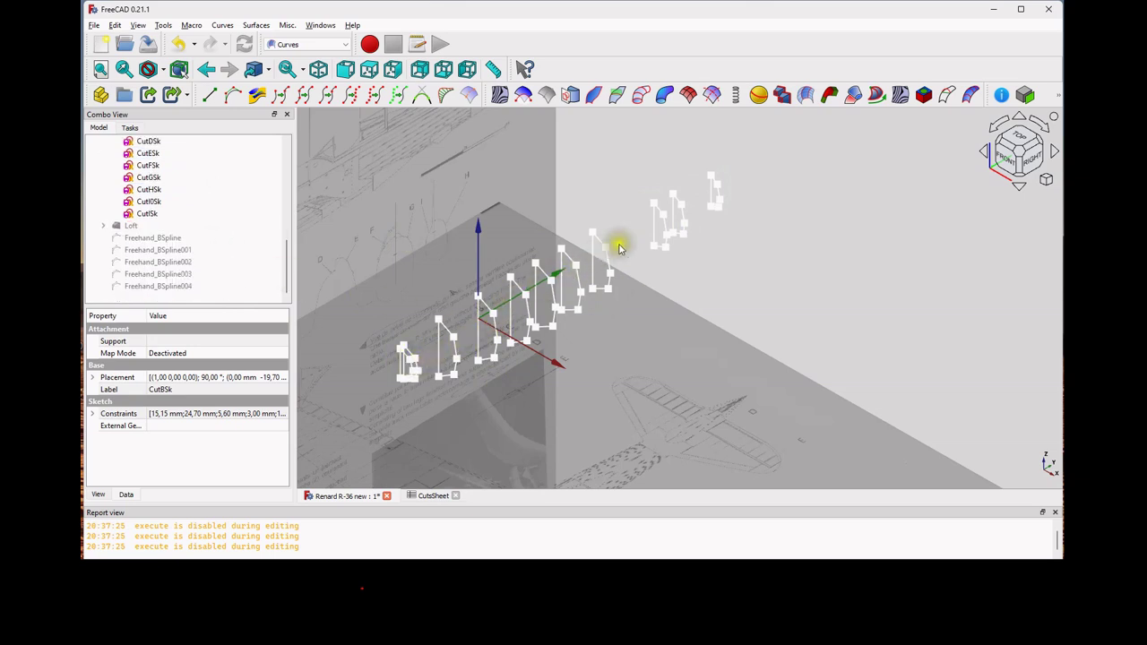
{"action": "scroll", "coordinate": [187, 209], "scroll_direction": "up", "scroll_amount": 1}
{"action": "scroll", "coordinate": [185, 209], "scroll_direction": "up", "scroll_amount": 1}
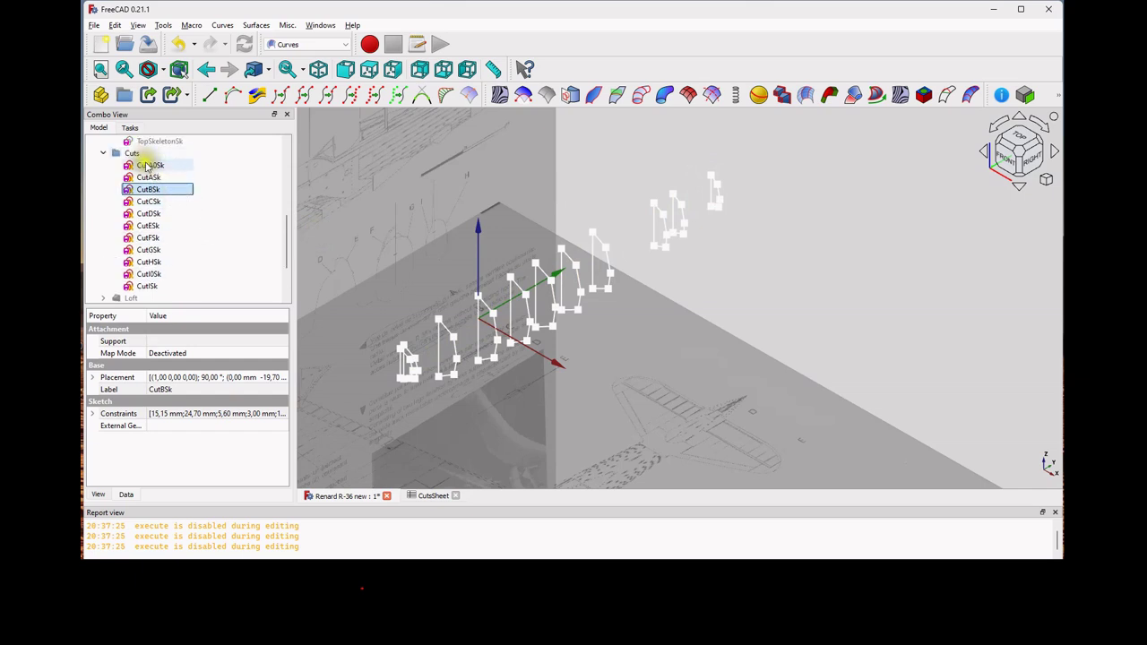
{"action": "left_click", "coordinate": [148, 165]}
{"action": "left_click", "coordinate": [149, 286], "text": "shift"}
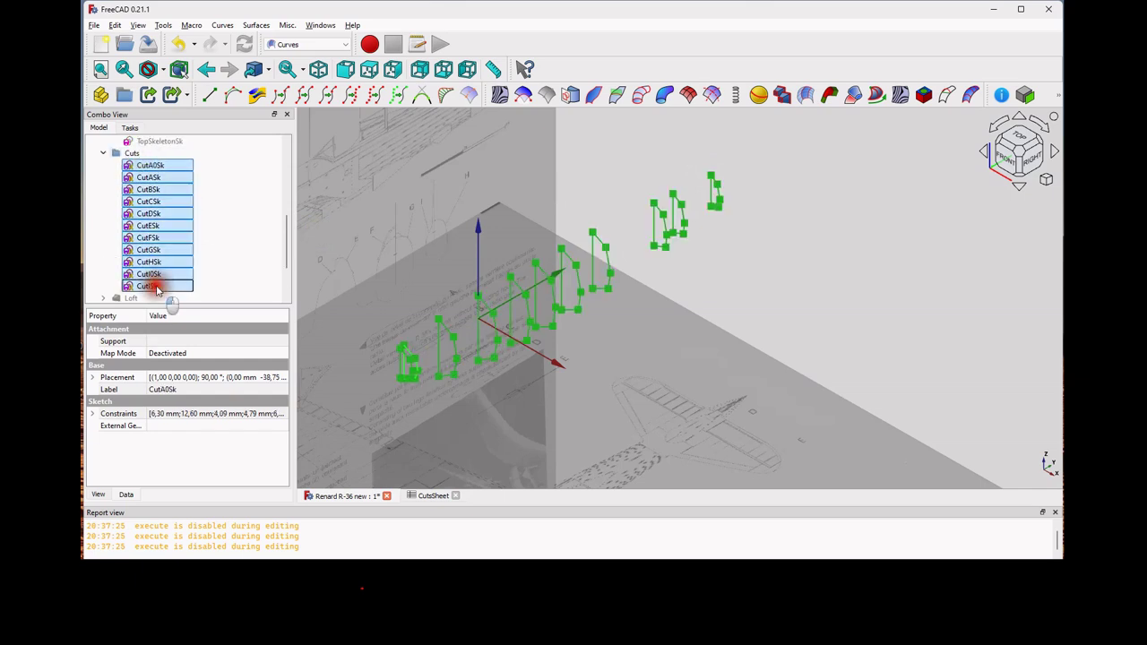
{"action": "left_click", "coordinate": [98, 494]}
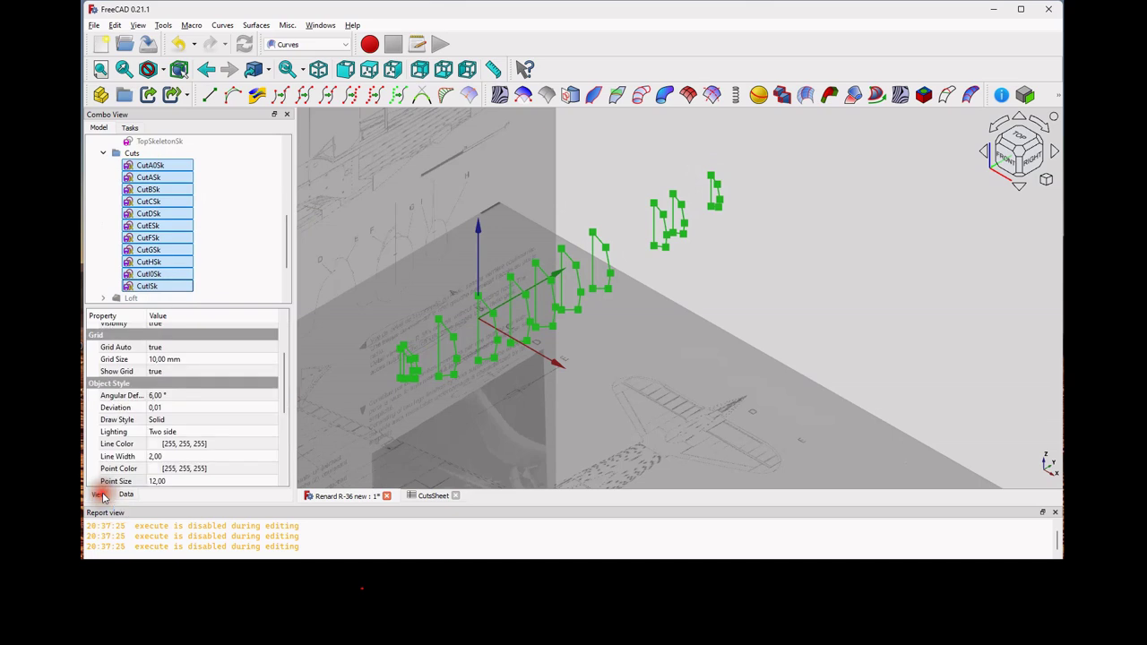
{"action": "scroll", "coordinate": [149, 449], "scroll_direction": "down", "scroll_amount": 2}
{"action": "left_click", "coordinate": [162, 378]}
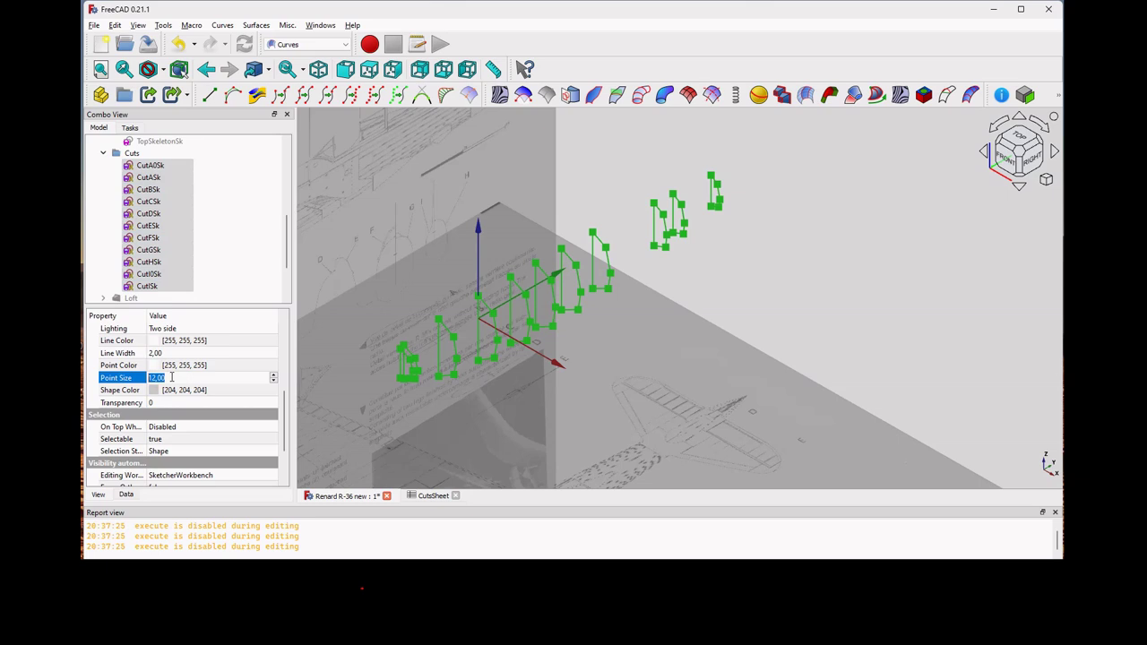
{"action": "type", "text": "6"}
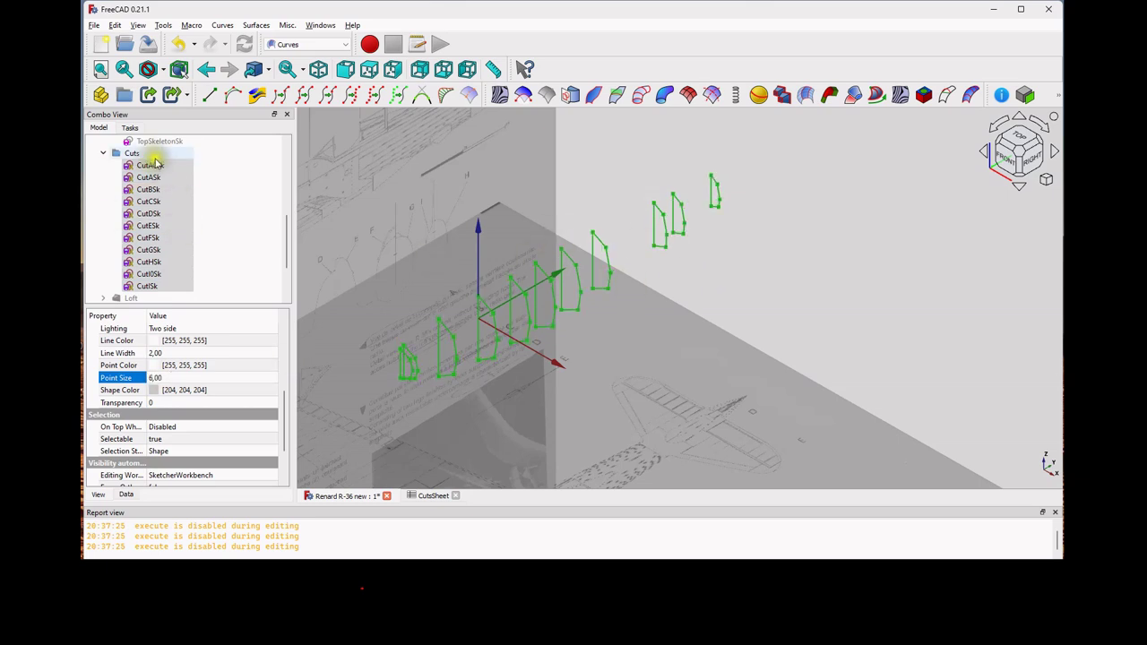
- Show the five Freehand_BSpline curves running along the fuselage and look over the cut dimensions in CutsSheet
{"action": "left_click", "coordinate": [143, 200], "text": "ctrl"}
{"action": "mouse_move", "coordinate": [122, 153]}
{"action": "left_mouse_down"}
{"action": "mouse_move", "coordinate": [147, 224]}
{"action": "mouse_move", "coordinate": [169, 236]}
{"action": "mouse_move", "coordinate": [155, 238]}
{"action": "mouse_move", "coordinate": [166, 287]}
{"action": "left_mouse_up"}
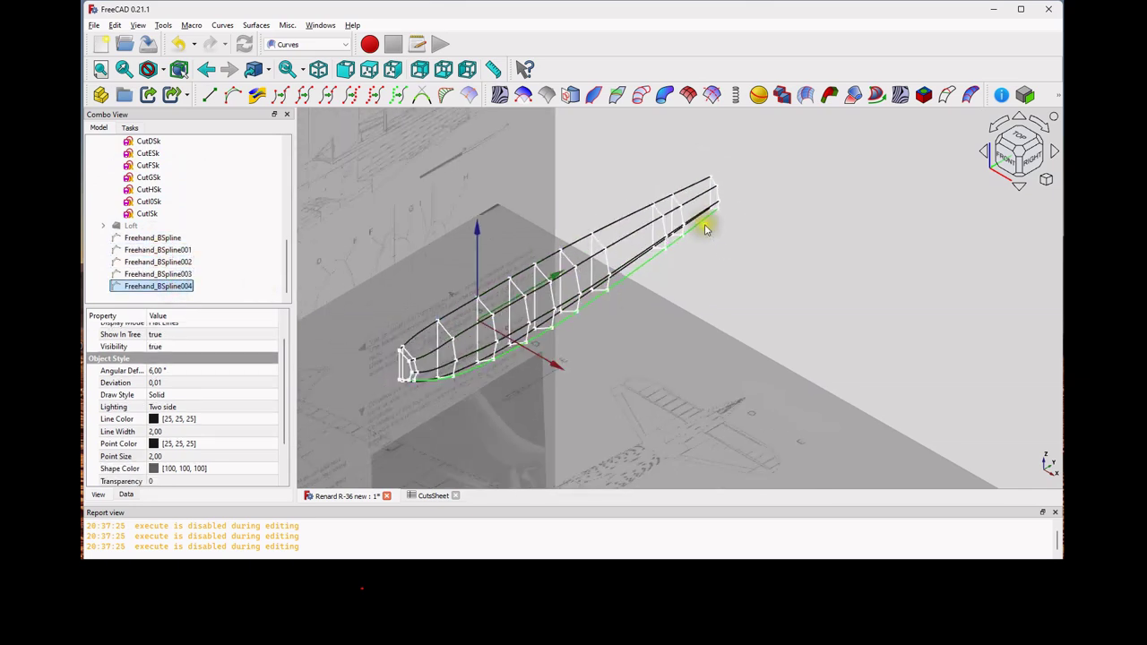
{"action": "left_click", "coordinate": [431, 496]}
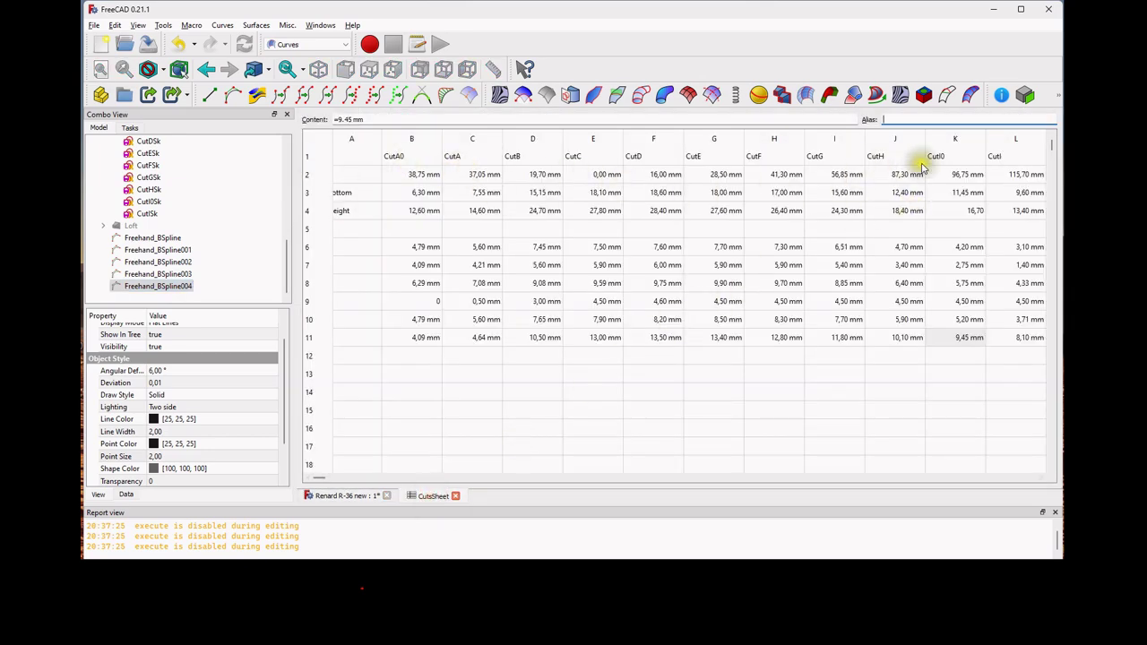
{"action": "left_click", "coordinate": [352, 497]}
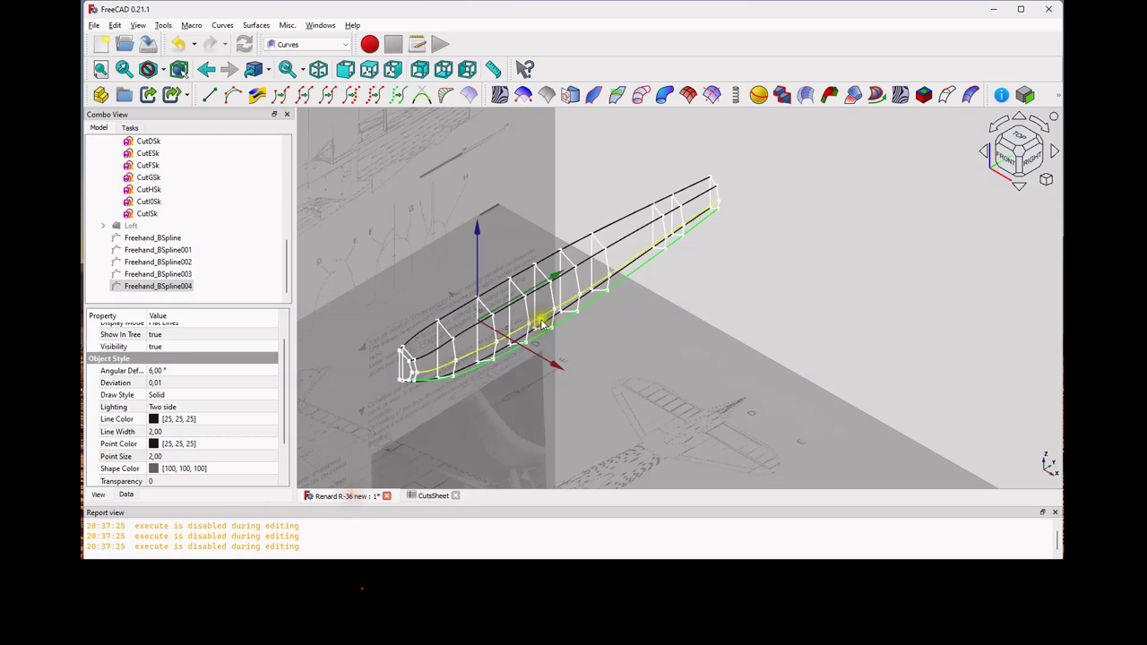
- Compare the lengthwise spline curves with the blueprint in the right and top views
{"action": "left_click", "coordinate": [393, 69]}
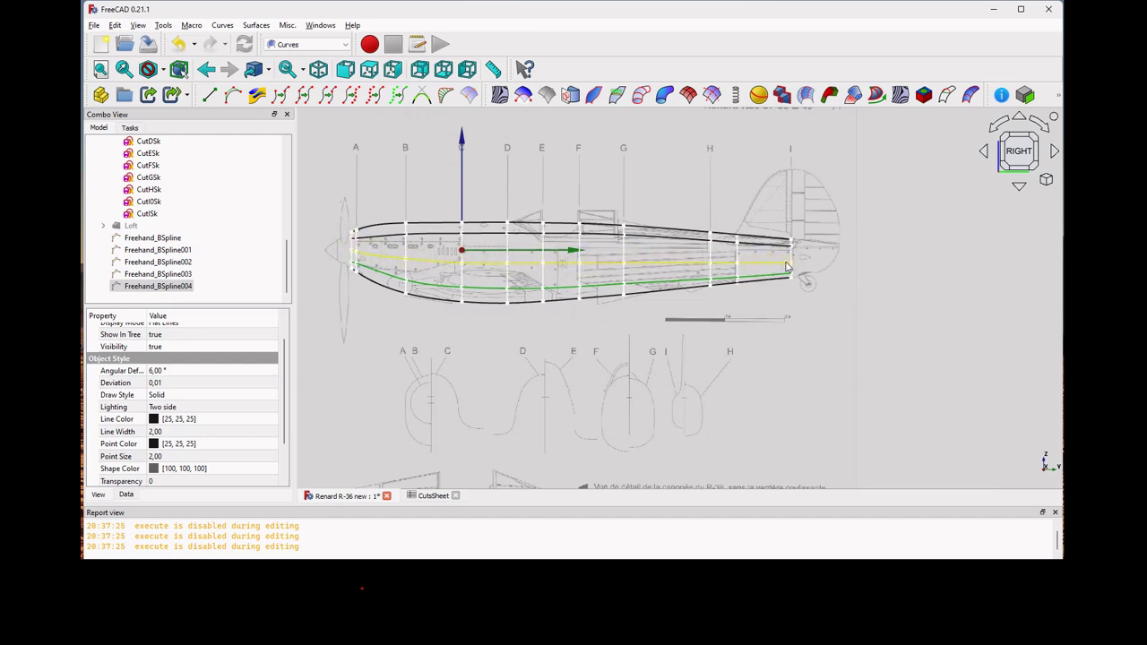
{"action": "left_click", "coordinate": [370, 69]}
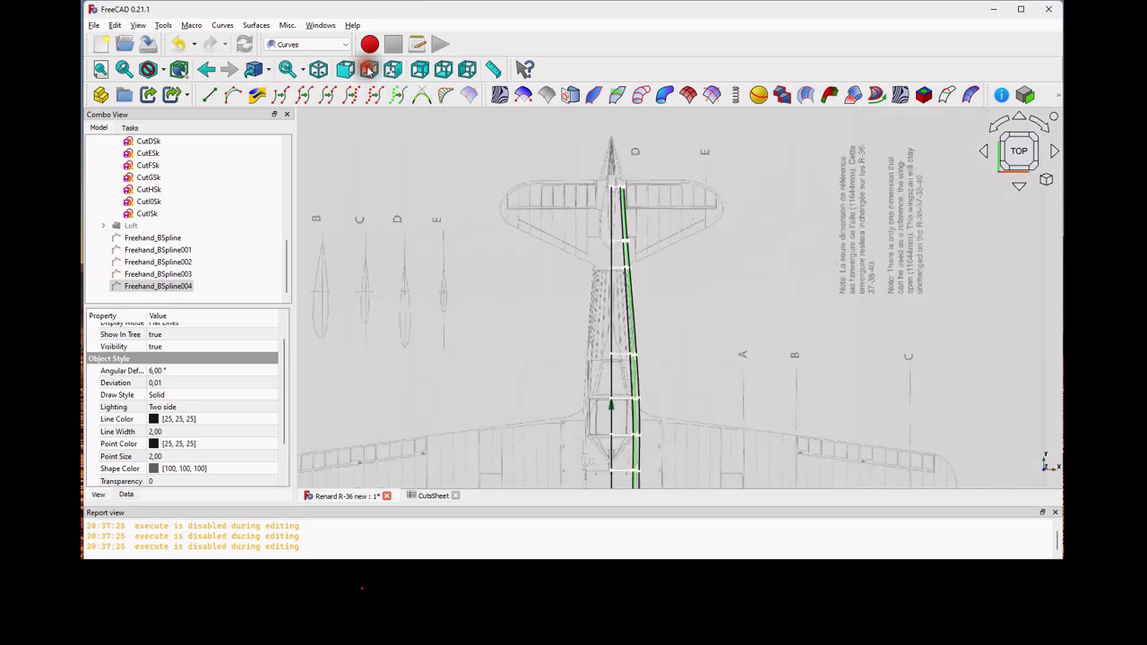
{"action": "scroll", "coordinate": [668, 372], "scroll_direction": "up", "scroll_amount": 6}
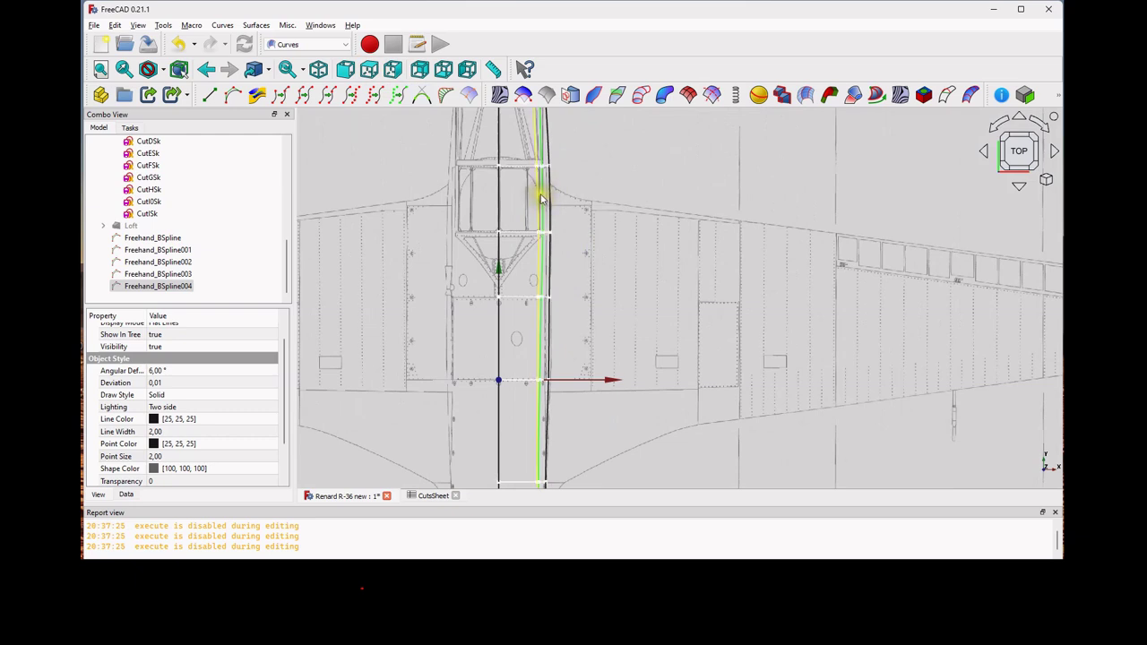
{"action": "left_click", "coordinate": [541, 303]}
{"action": "scroll", "coordinate": [541, 303], "scroll_direction": "down", "scroll_amount": 6}
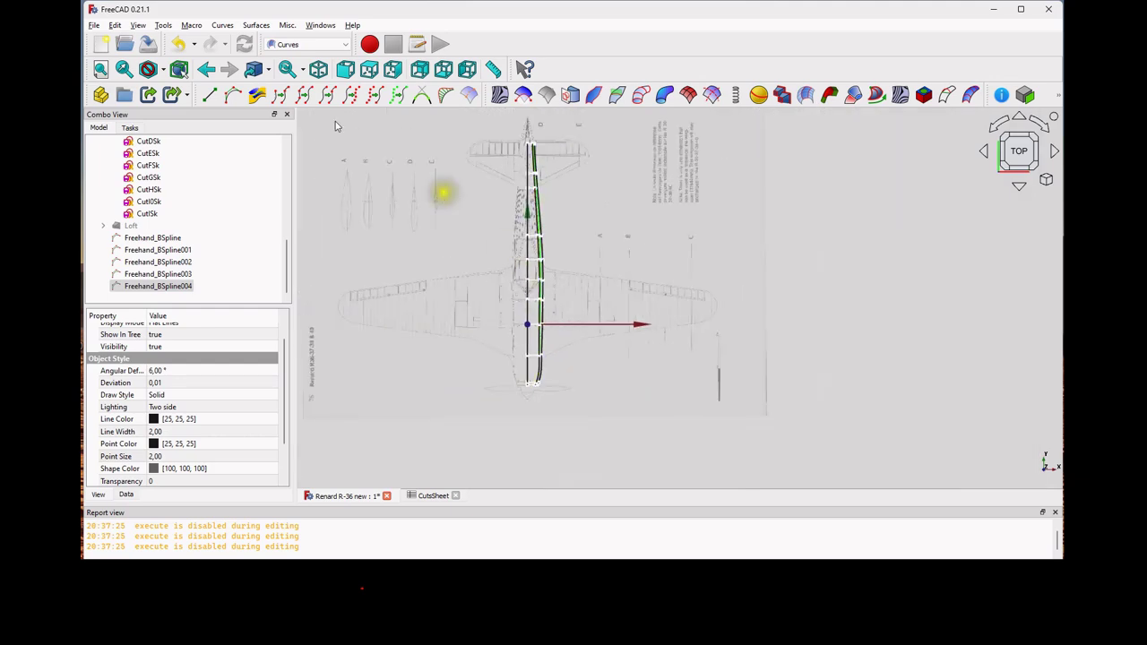
- Return to the isometric view and hide the five Freehand_BSpline curves, leaving the cut sketches shown
{"action": "left_click", "coordinate": [318, 69]}
{"action": "scroll", "coordinate": [621, 255], "scroll_direction": "up", "scroll_amount": 3}
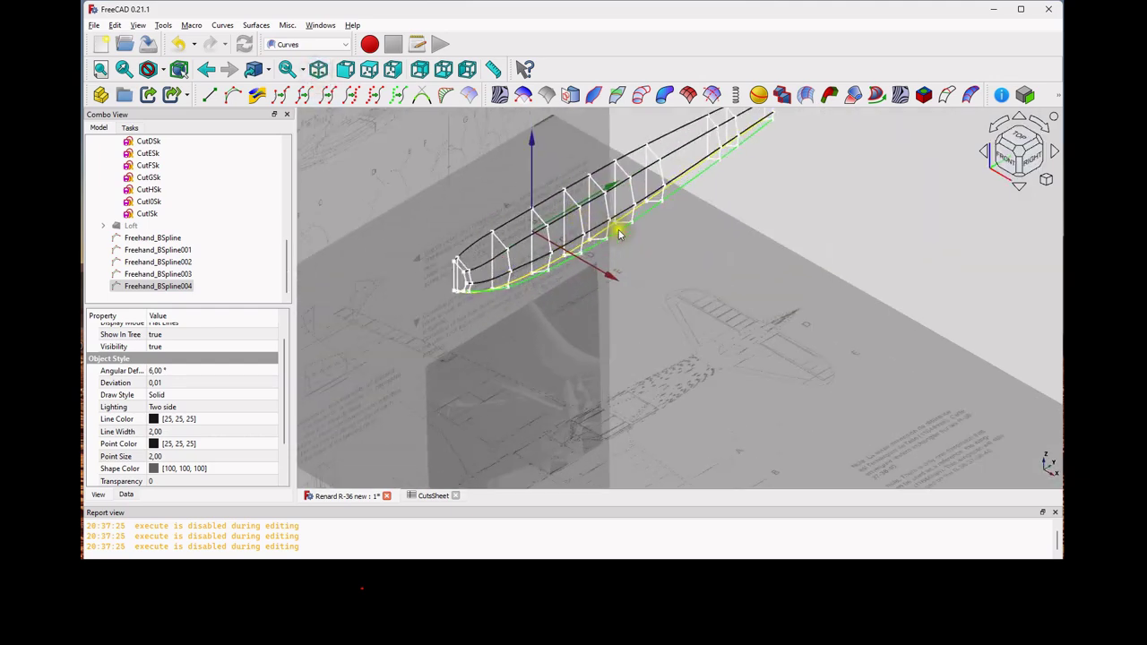
{"action": "middle_click_drag", "start_coordinate": [618, 235], "coordinate": [618, 330]}
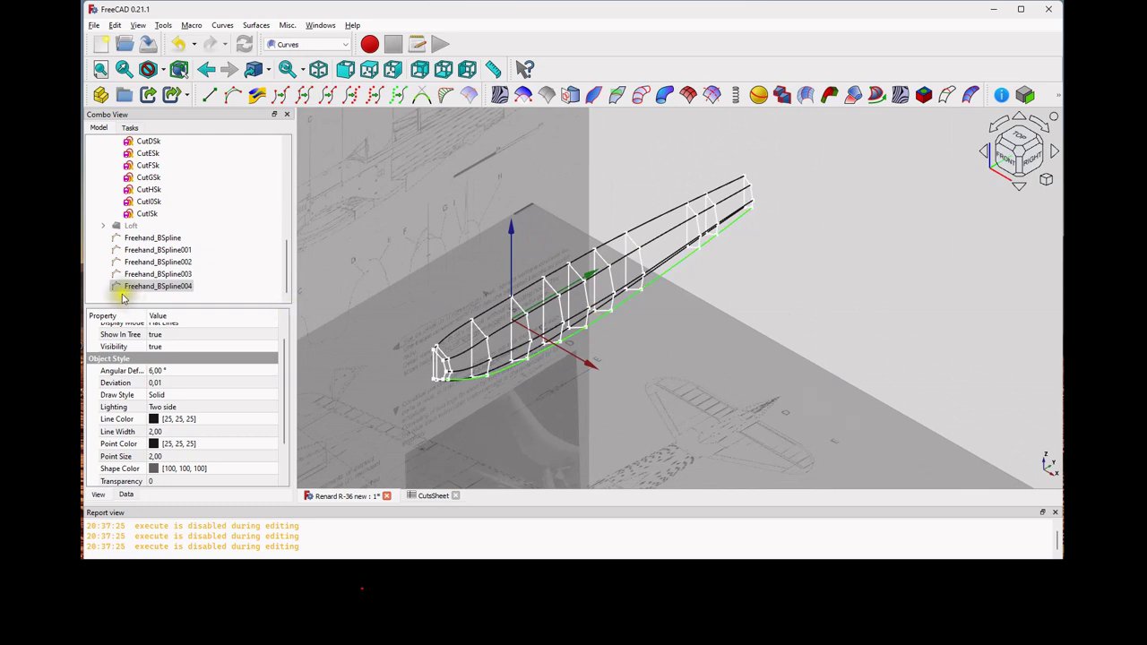
{"action": "left_click", "coordinate": [153, 240], "text": "shift"}
{"action": "key", "text": "space"}
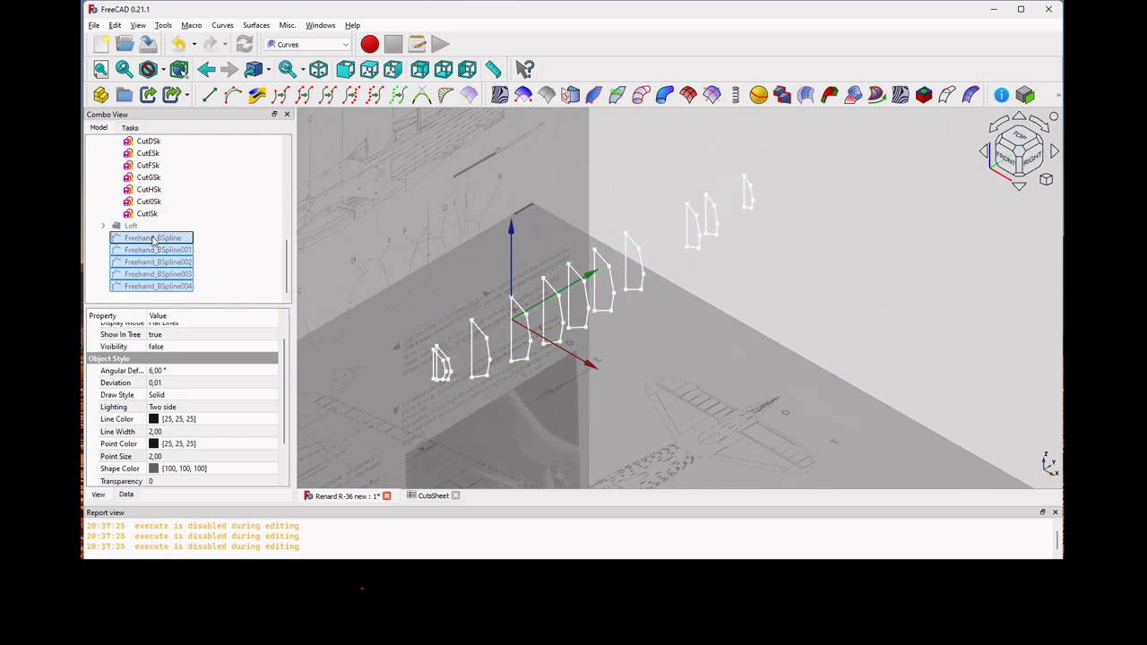
- Open the CutCSk sketch and examine its spline, construction polygon and dimensions along the whole profile
{"action": "scroll", "coordinate": [503, 334], "scroll_direction": "up", "scroll_amount": 2}
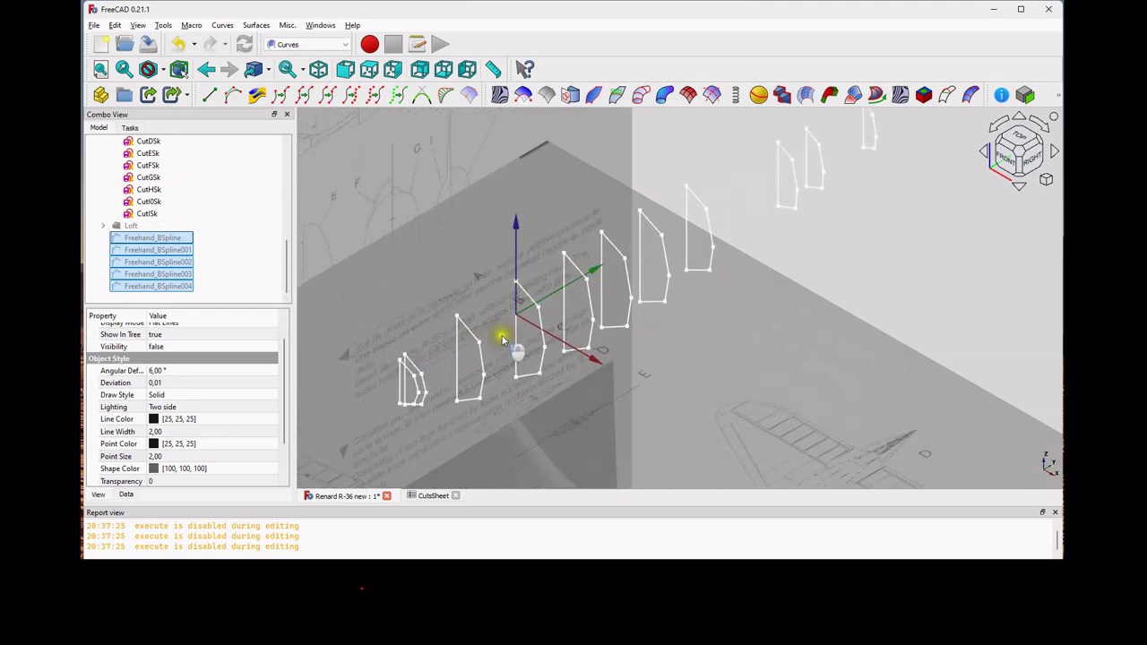
{"action": "scroll", "coordinate": [146, 150], "scroll_direction": "up", "scroll_amount": 2}
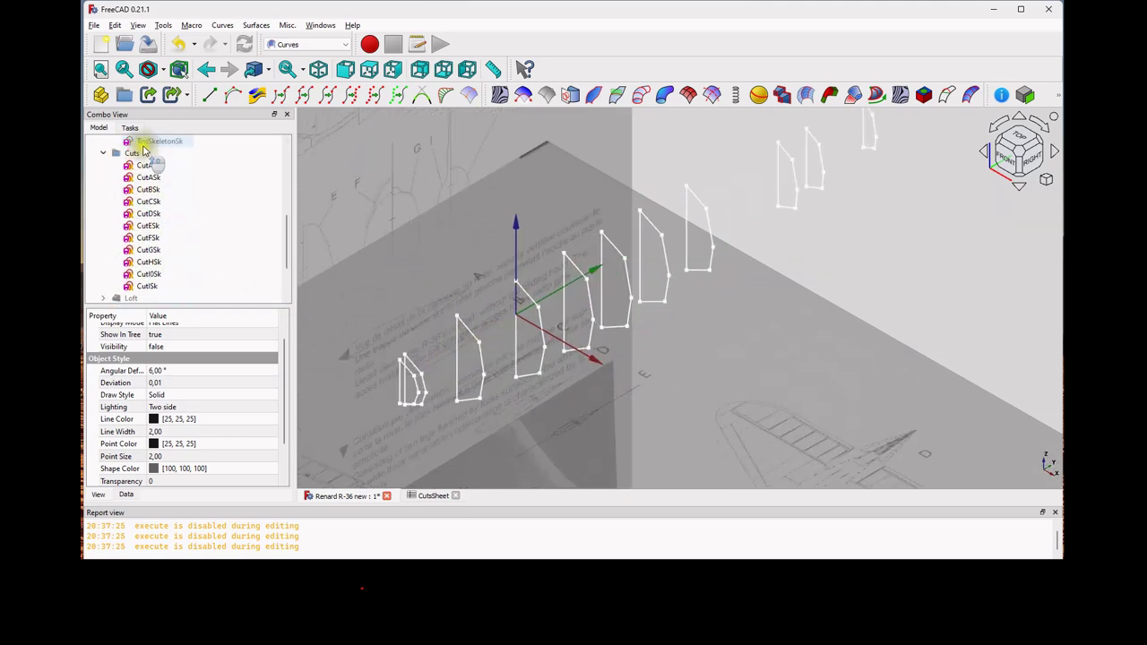
{"action": "double_click", "coordinate": [149, 203]}
{"action": "scroll", "coordinate": [549, 392], "scroll_direction": "up", "scroll_amount": 3}
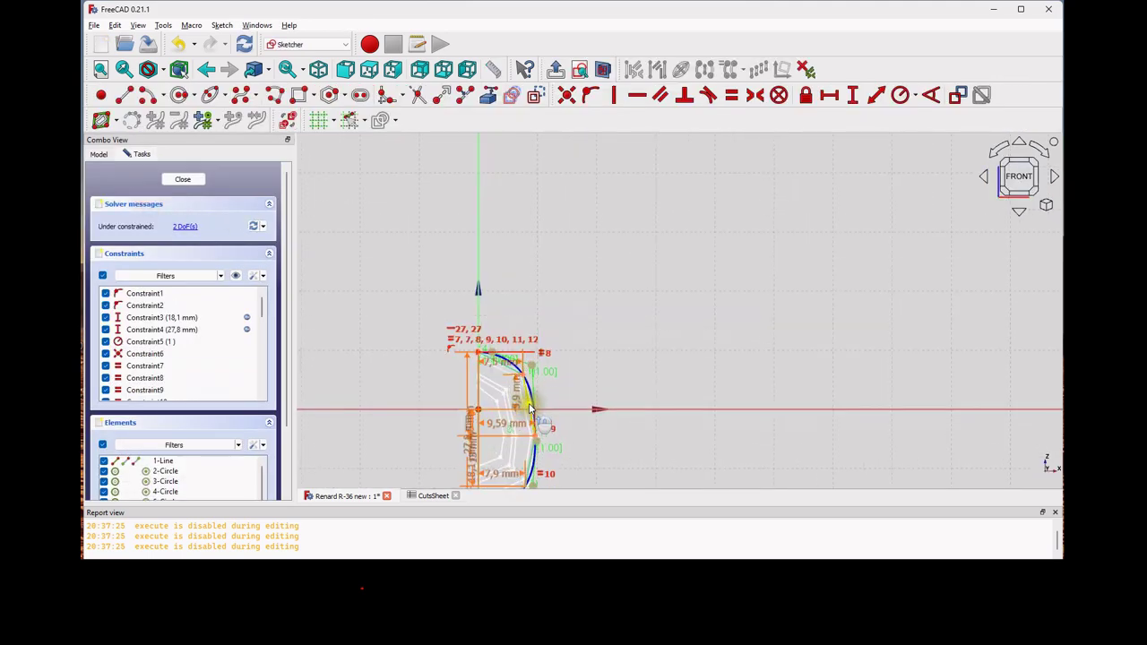
{"action": "scroll", "coordinate": [496, 364], "scroll_direction": "up", "scroll_amount": 2}
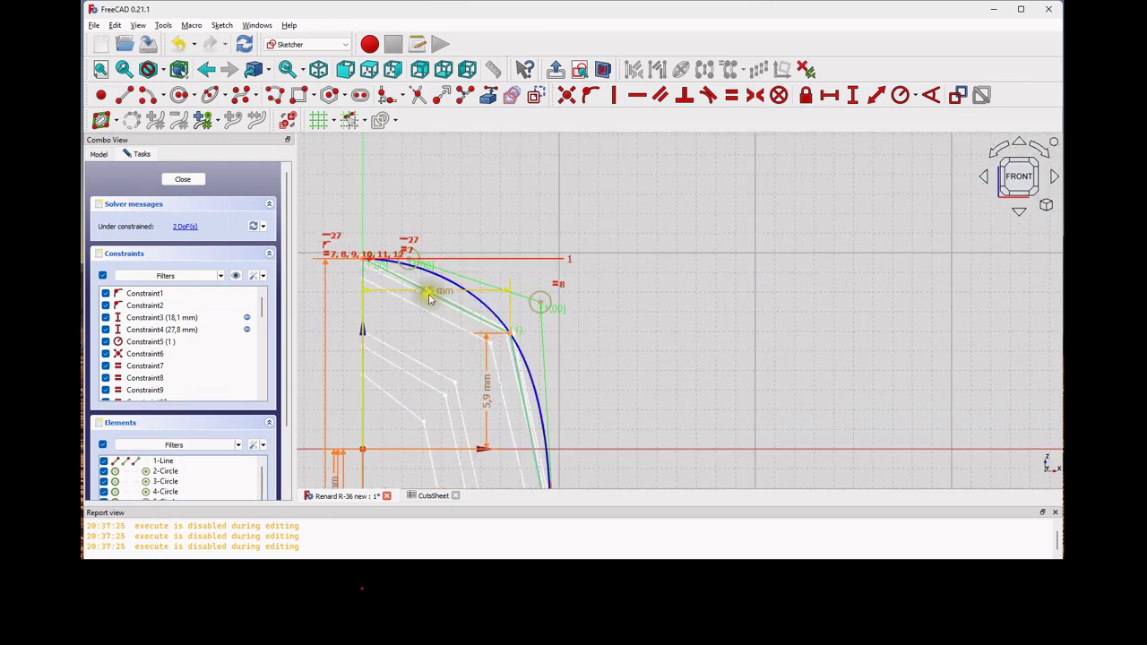
{"action": "middle_click_drag", "start_coordinate": [615, 345], "coordinate": [694, 262]}
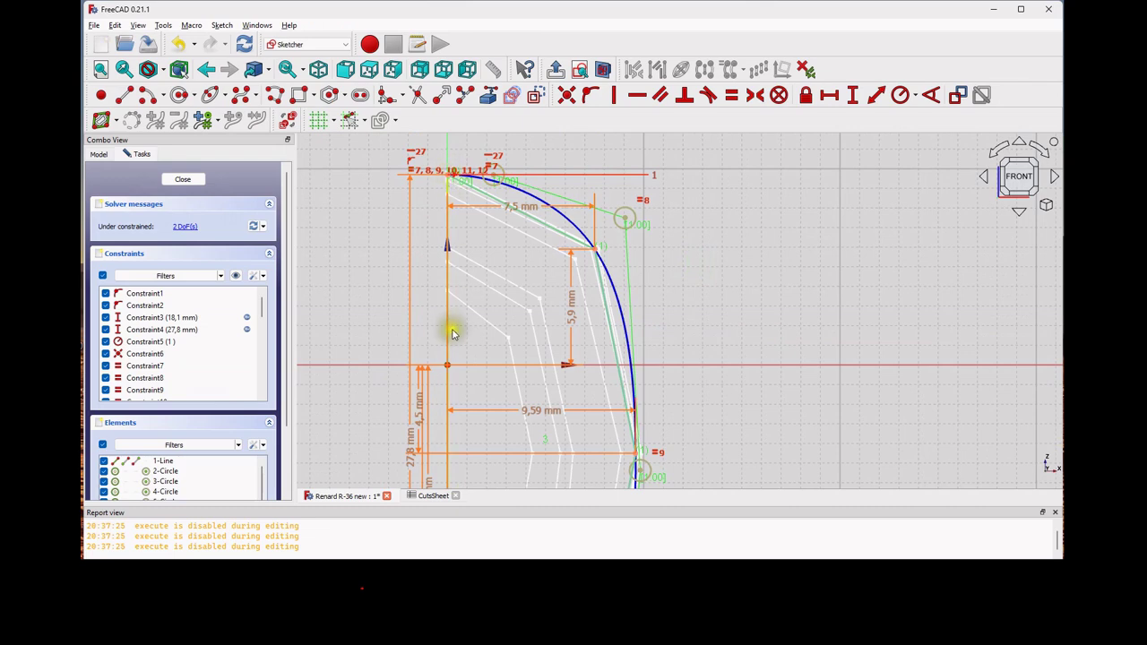
{"action": "scroll", "coordinate": [645, 420], "scroll_direction": "down", "scroll_amount": 5}
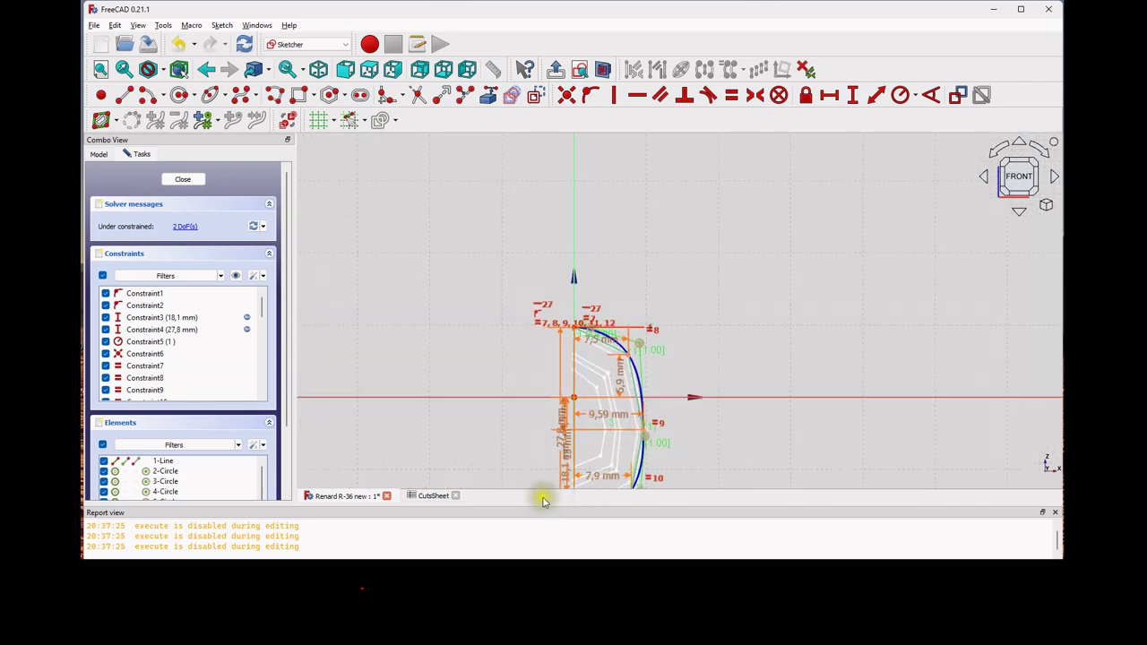
{"action": "middle_click_drag", "start_coordinate": [678, 440], "coordinate": [666, 348]}
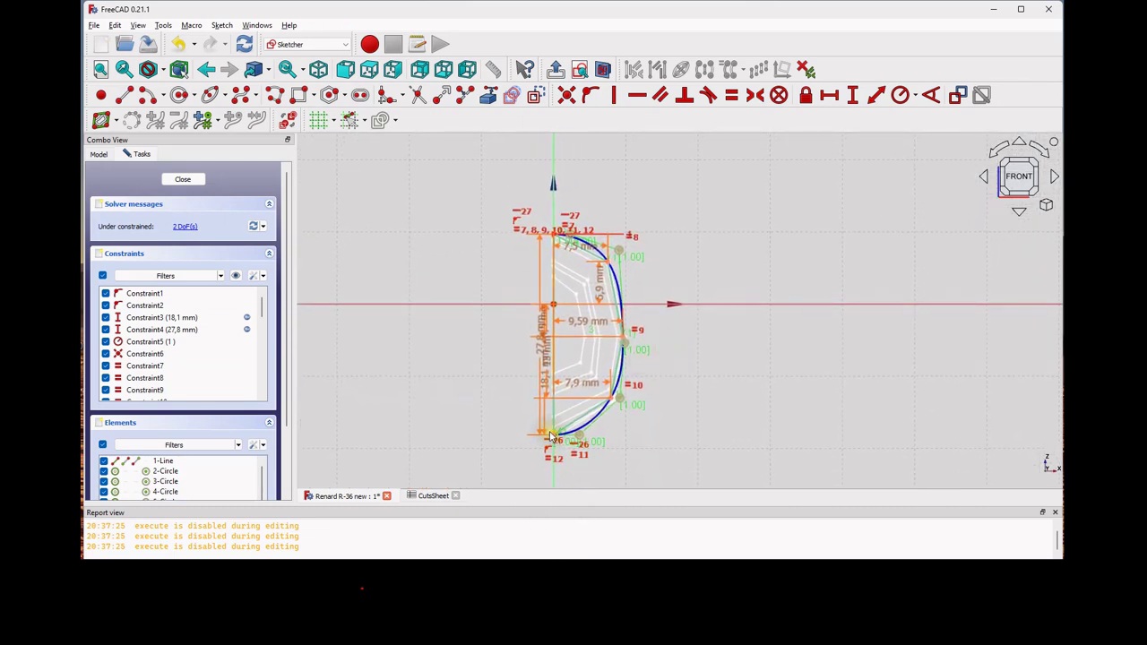
{"action": "scroll", "coordinate": [641, 381], "scroll_direction": "up", "scroll_amount": 4}
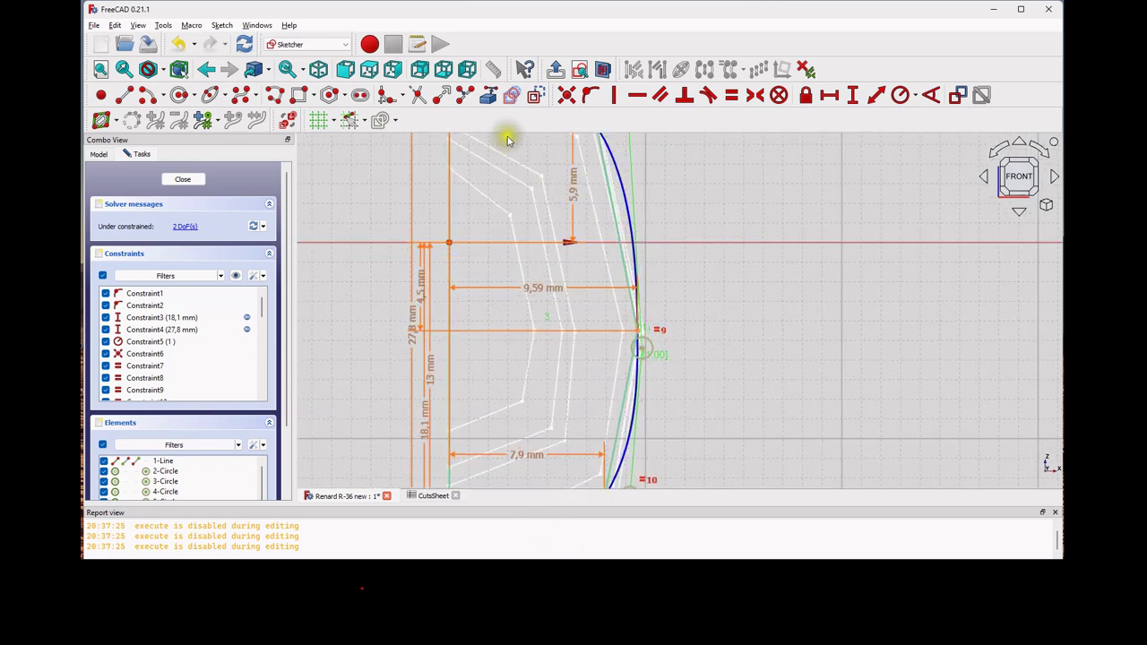
- Review the Z1, Z2 and Z3 rows in CutsSheet across the cuts and close the CutCSk sketch
{"action": "left_click", "coordinate": [433, 496]}
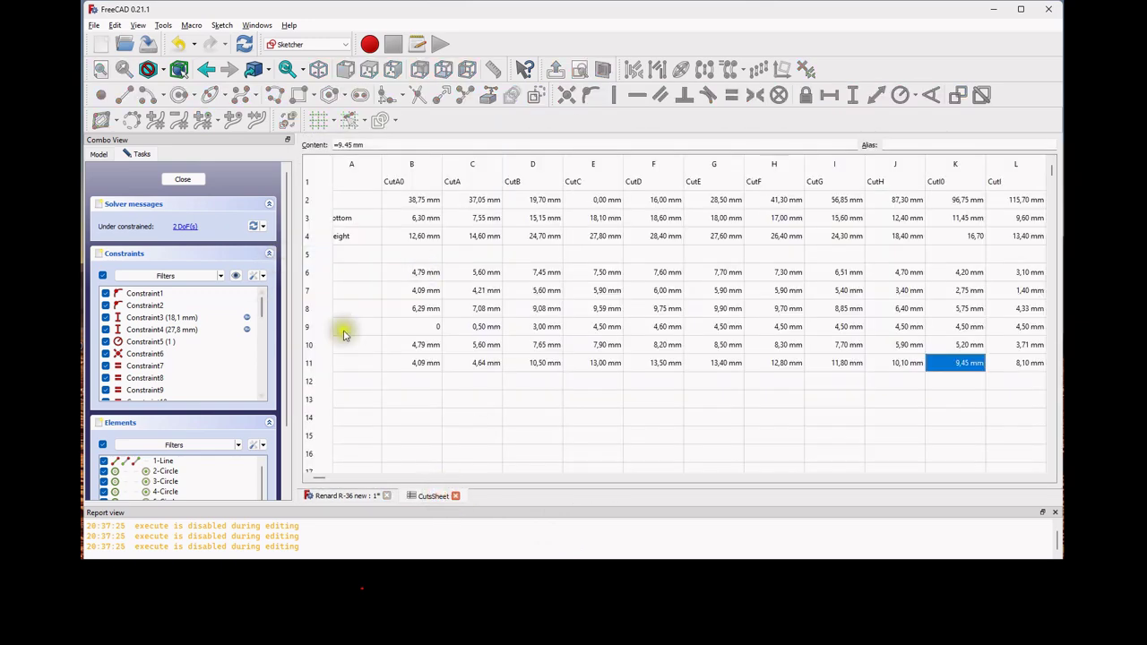
{"action": "left_click", "coordinate": [378, 325]}
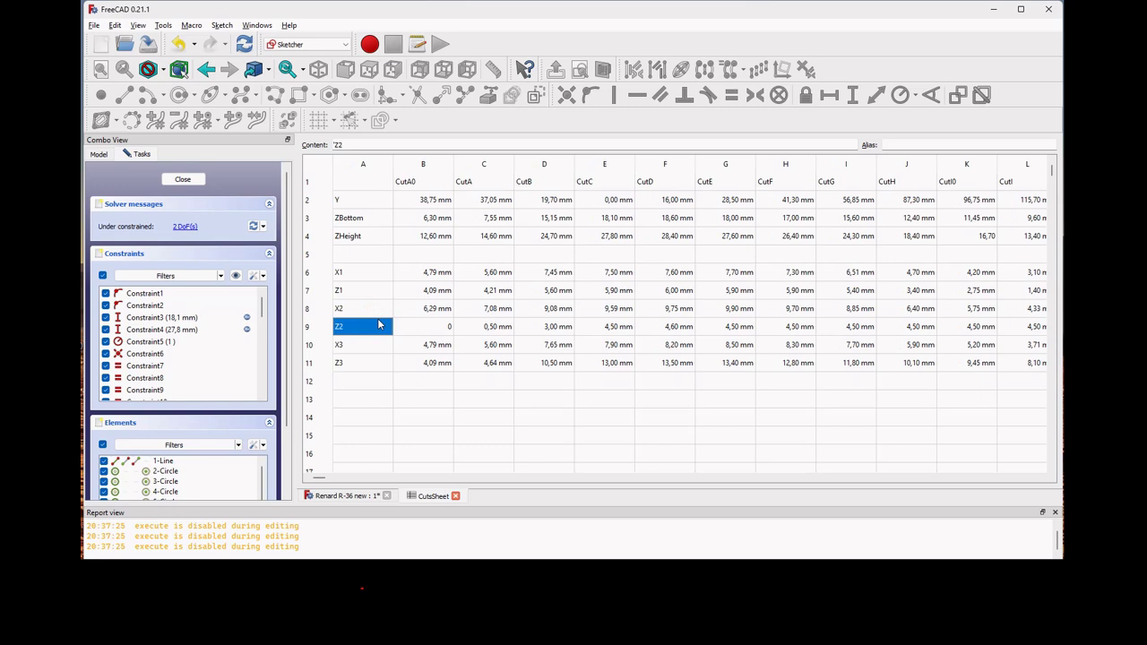
{"action": "left_click", "coordinate": [375, 292]}
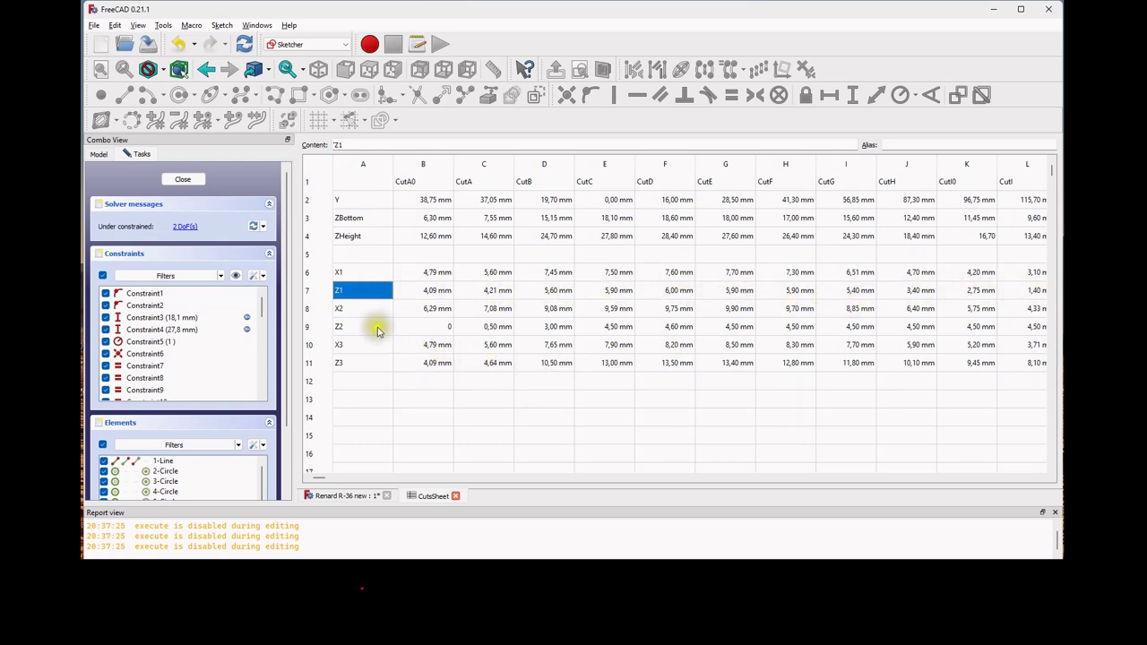
{"action": "left_click_drag", "start_coordinate": [358, 328], "coordinate": [1029, 328]}
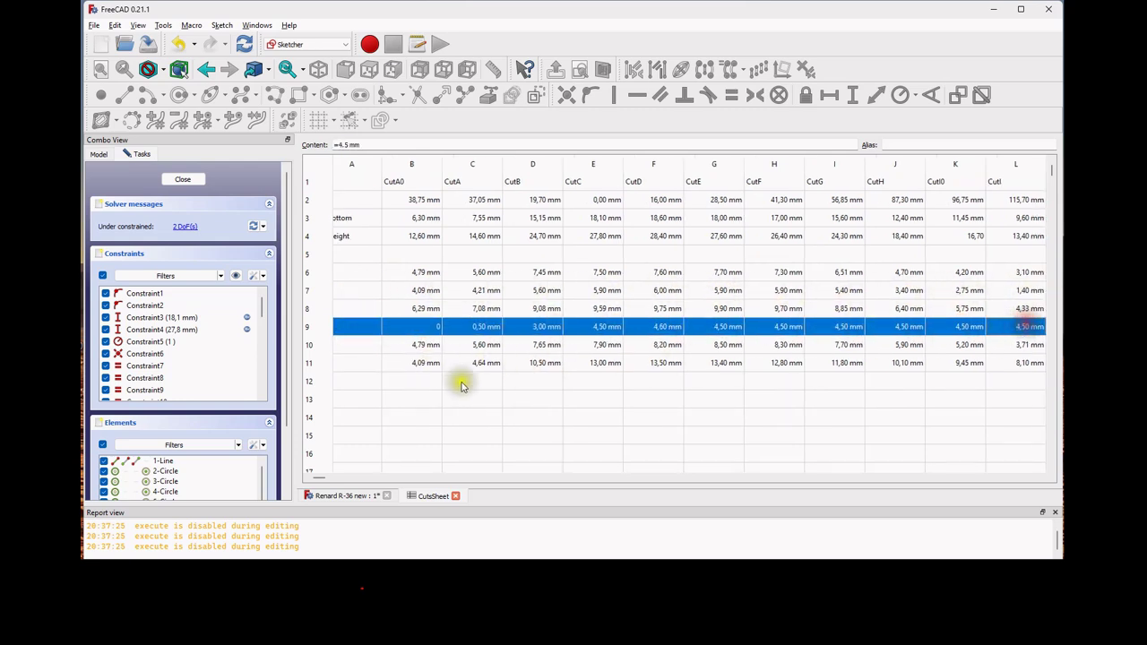
{"action": "left_click_drag", "start_coordinate": [364, 363], "coordinate": [973, 358]}
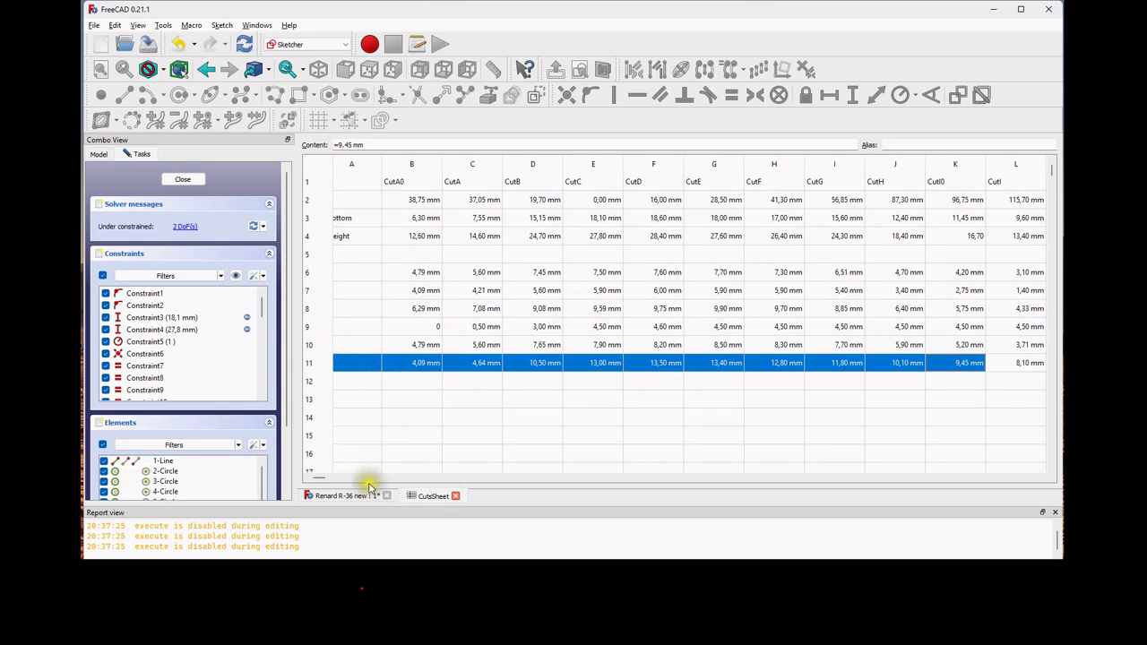
{"action": "left_click", "coordinate": [324, 483]}
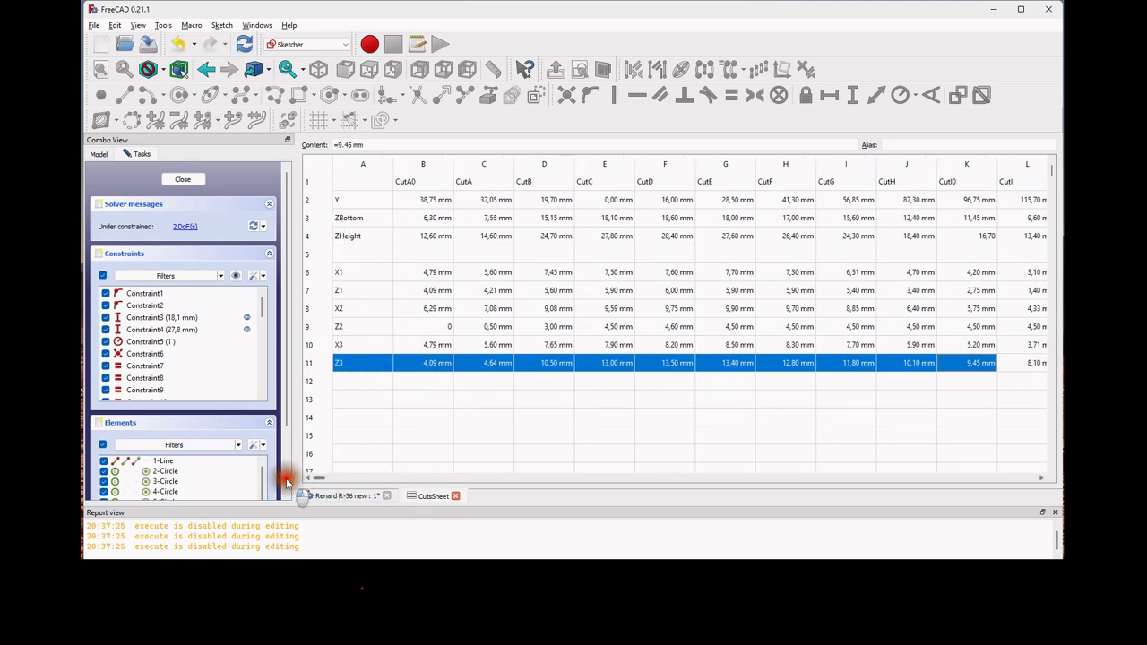
{"action": "left_click", "coordinate": [183, 180]}
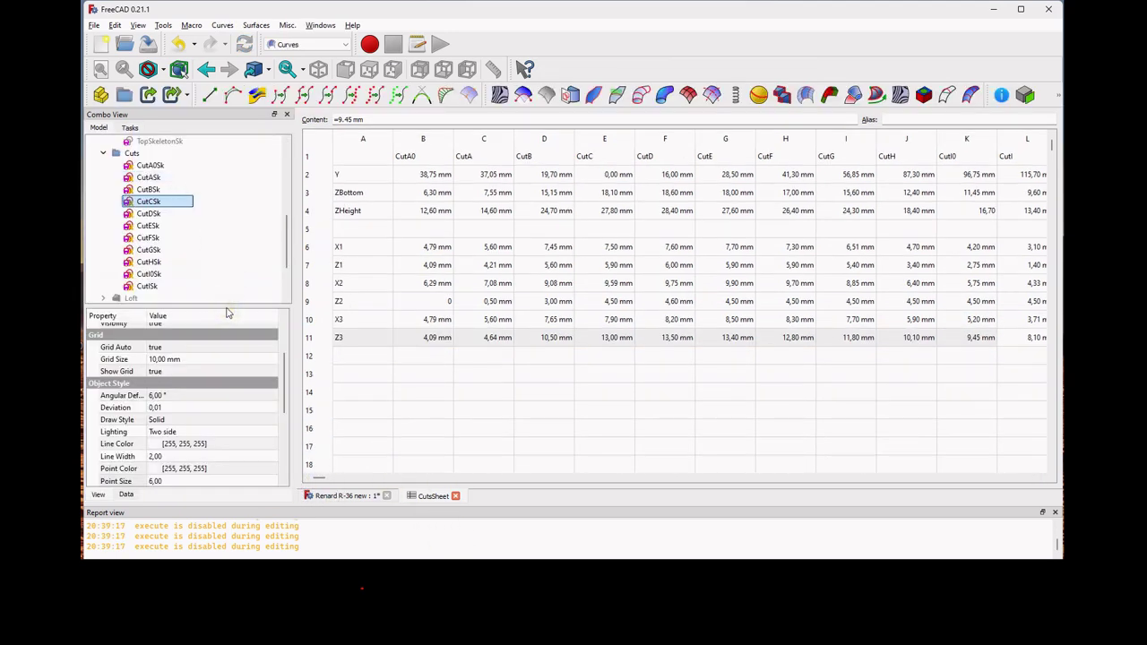
- Hide all cuts except CutDSk, show the CutsReverseD image and compare the profile with it in the front view
{"action": "left_click", "coordinate": [133, 153]}
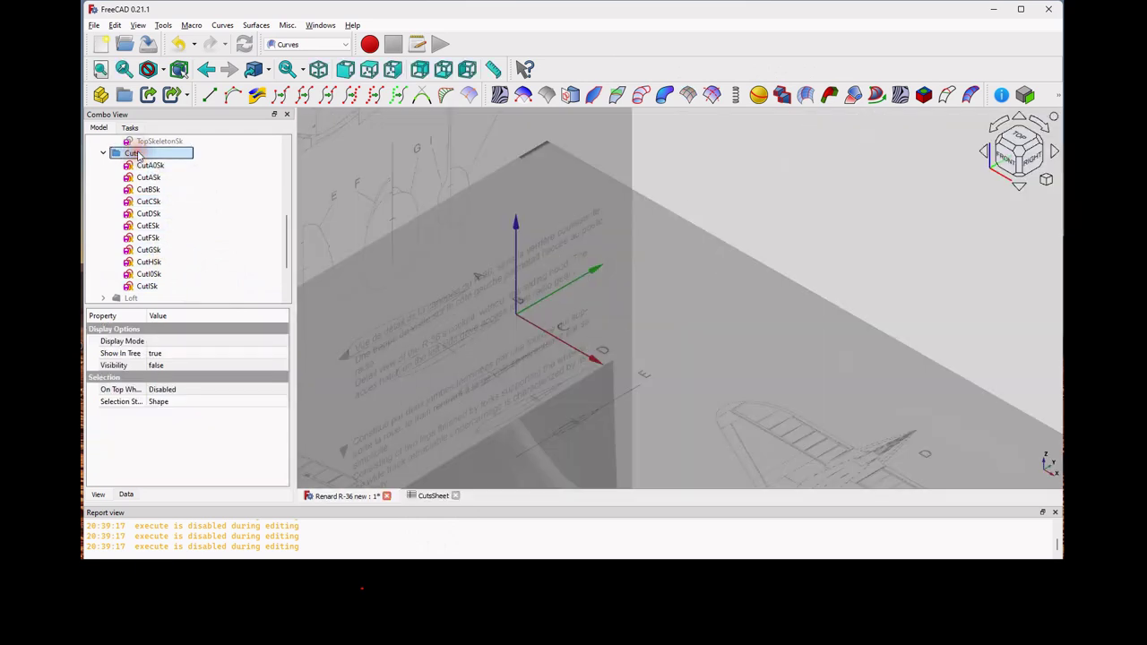
{"action": "left_click", "coordinate": [151, 213]}
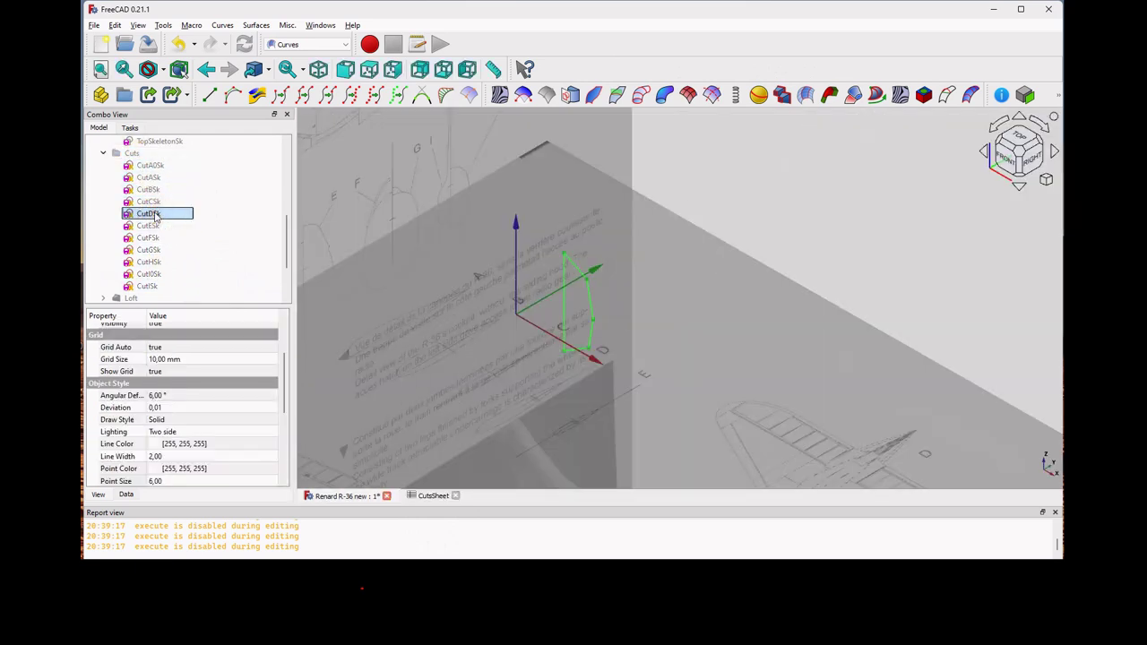
{"action": "scroll", "coordinate": [156, 212], "scroll_direction": "up", "scroll_amount": 4}
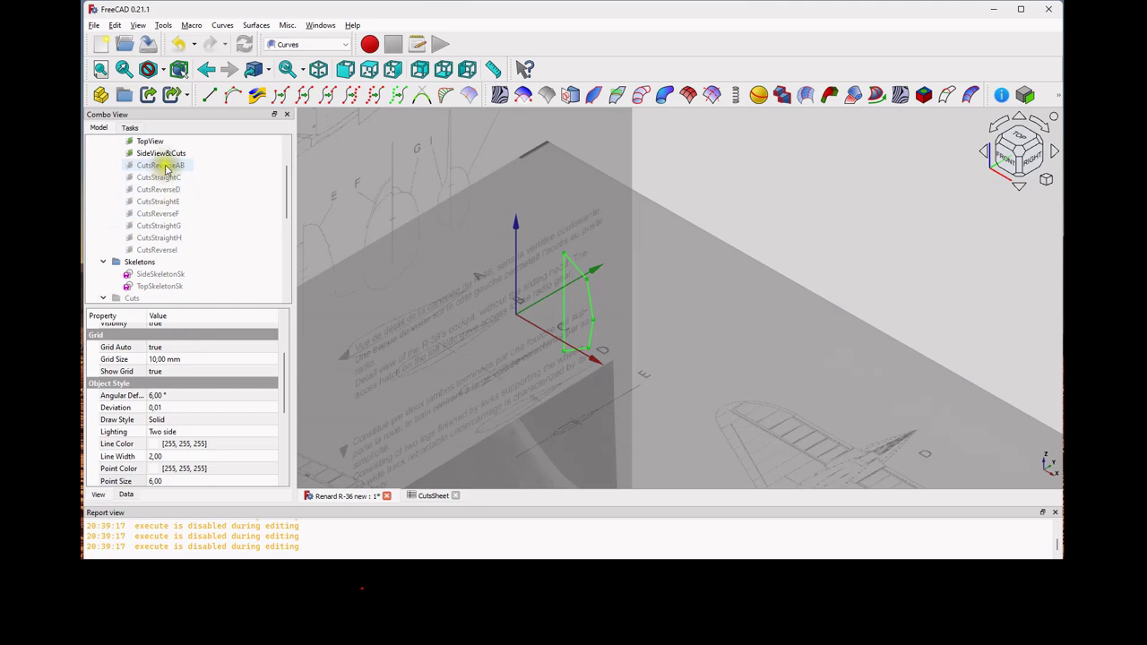
{"action": "left_click", "coordinate": [170, 190]}
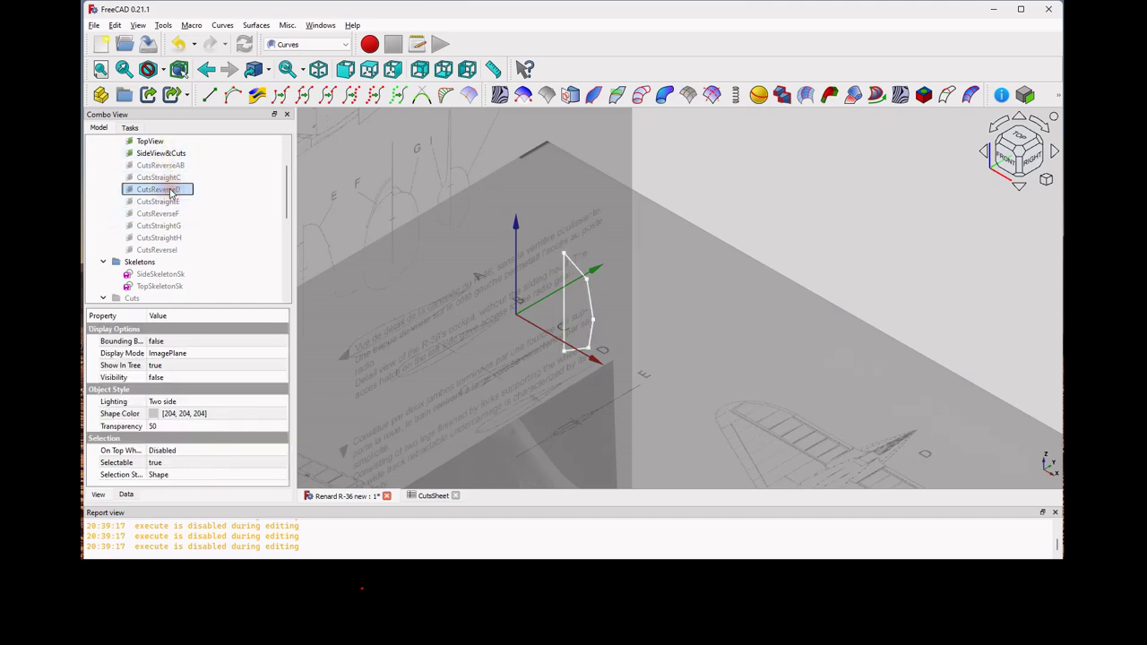
{"action": "key", "text": "space"}
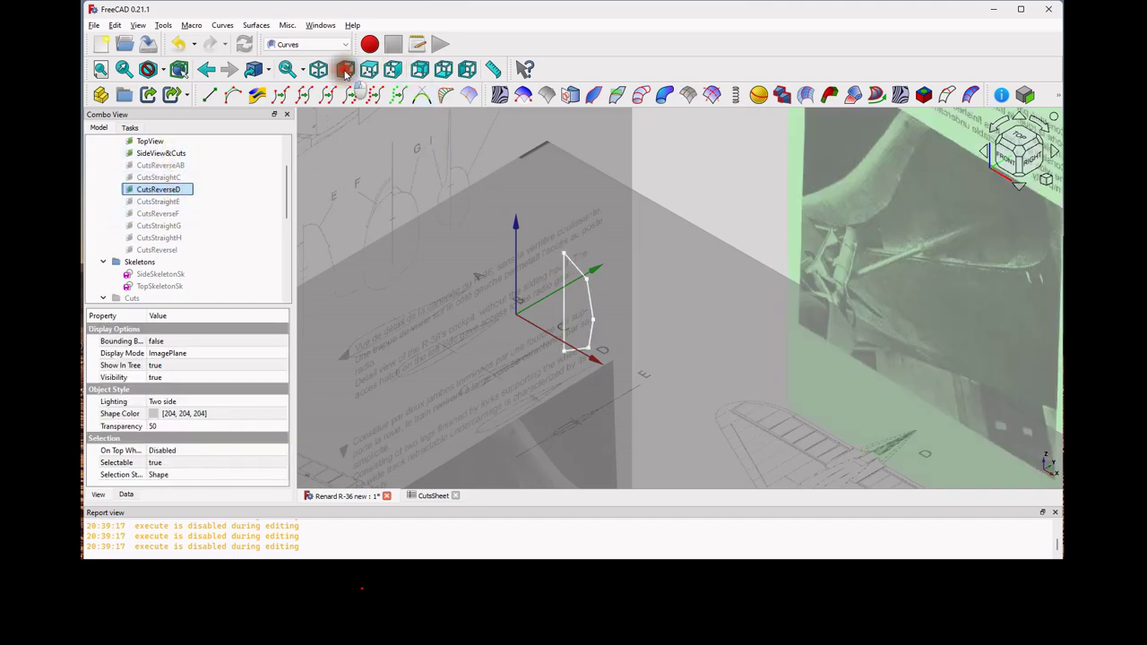
{"action": "left_click", "coordinate": [345, 71]}
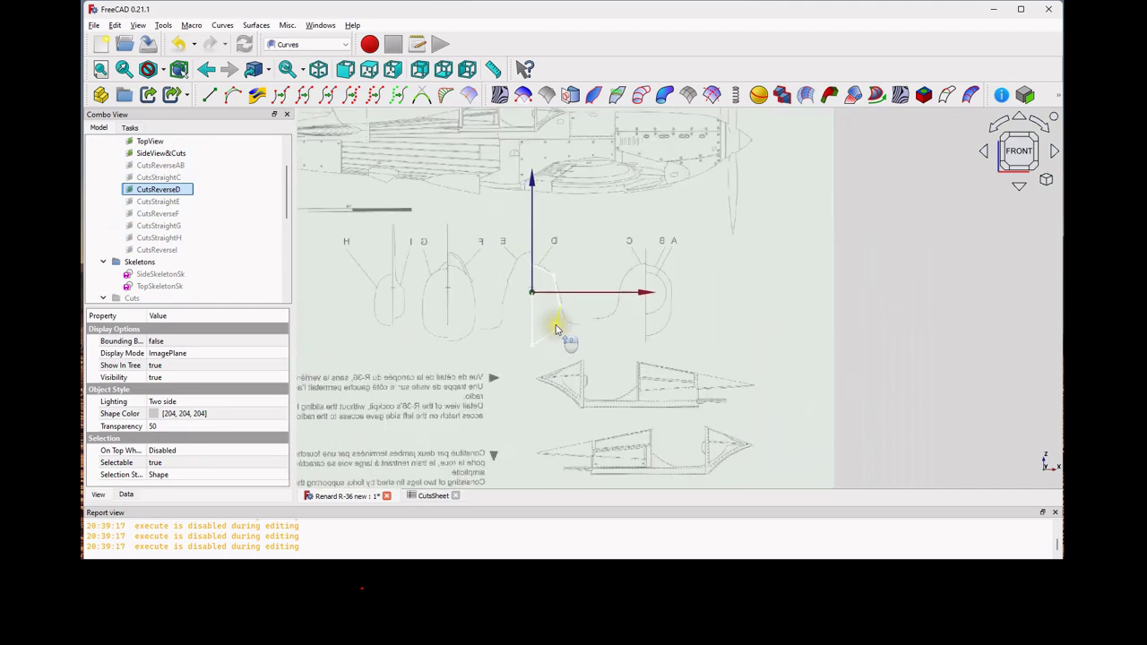
{"action": "scroll", "coordinate": [555, 329], "scroll_direction": "up", "scroll_amount": 5}
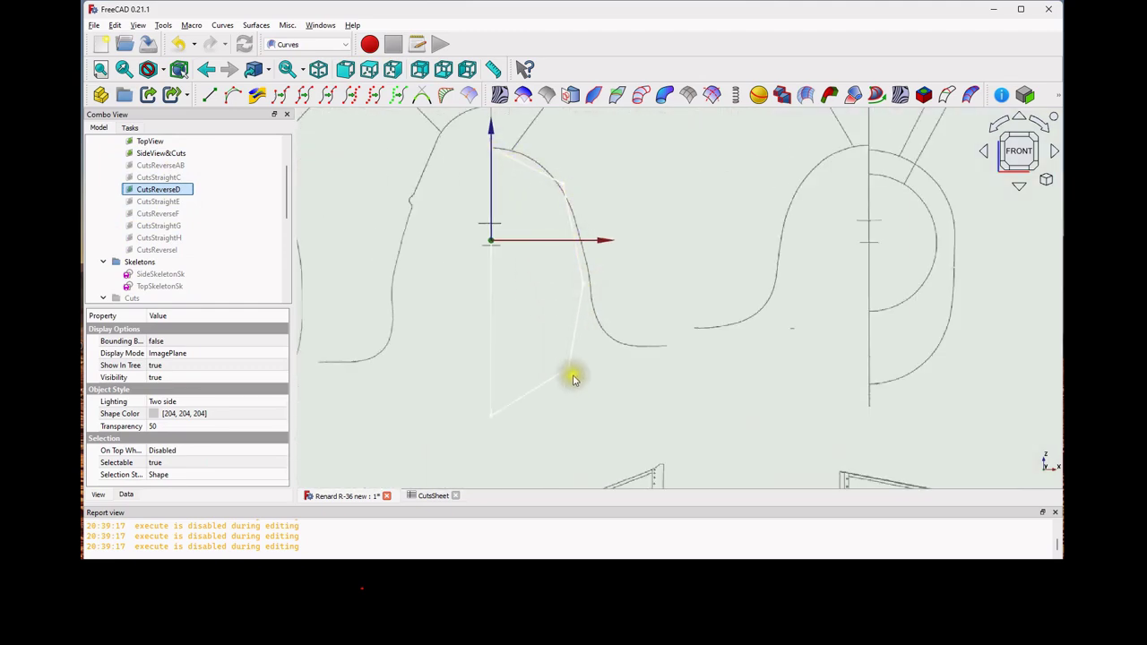
- Hide the CutsReverseD image and the CutDSk sketch
{"action": "scroll", "coordinate": [574, 380], "scroll_direction": "down", "scroll_amount": 2}
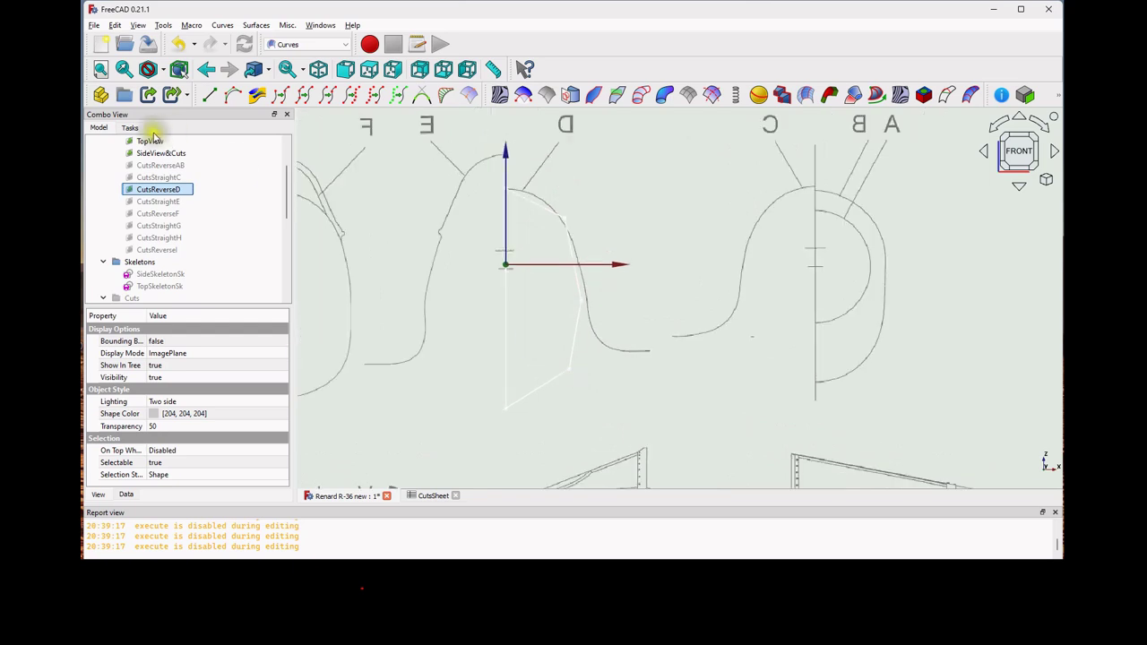
{"action": "left_click", "coordinate": [154, 192]}
{"action": "key", "text": "space"}
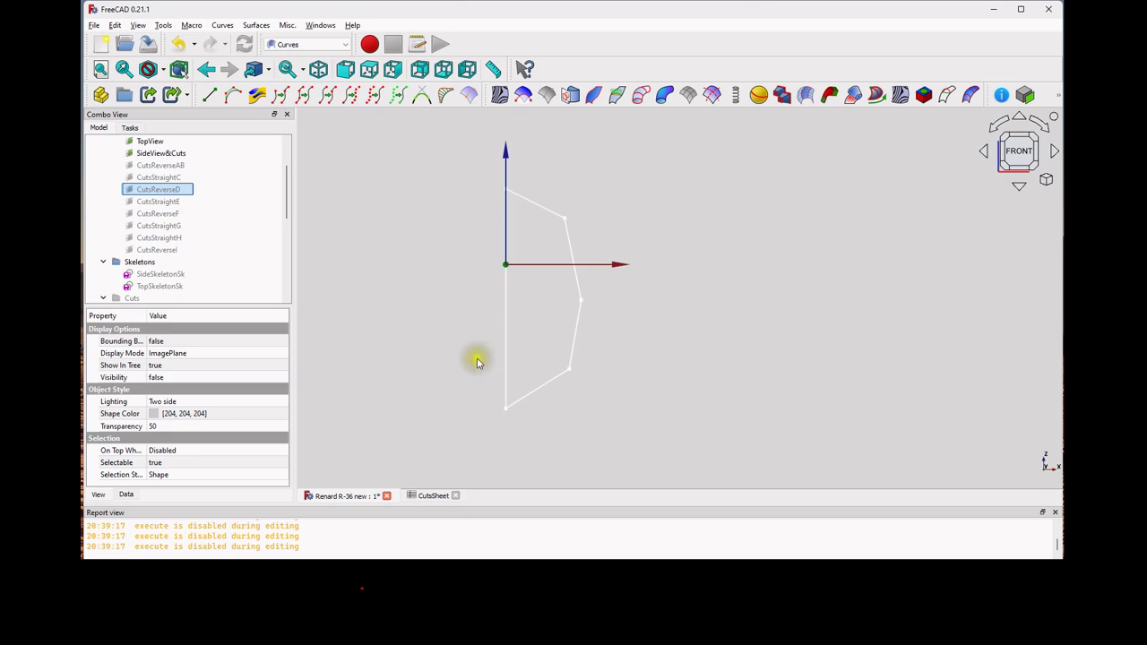
{"action": "scroll", "coordinate": [489, 325], "scroll_direction": "up", "scroll_amount": 2}
{"action": "scroll", "coordinate": [489, 326], "scroll_direction": "down", "scroll_amount": 3}
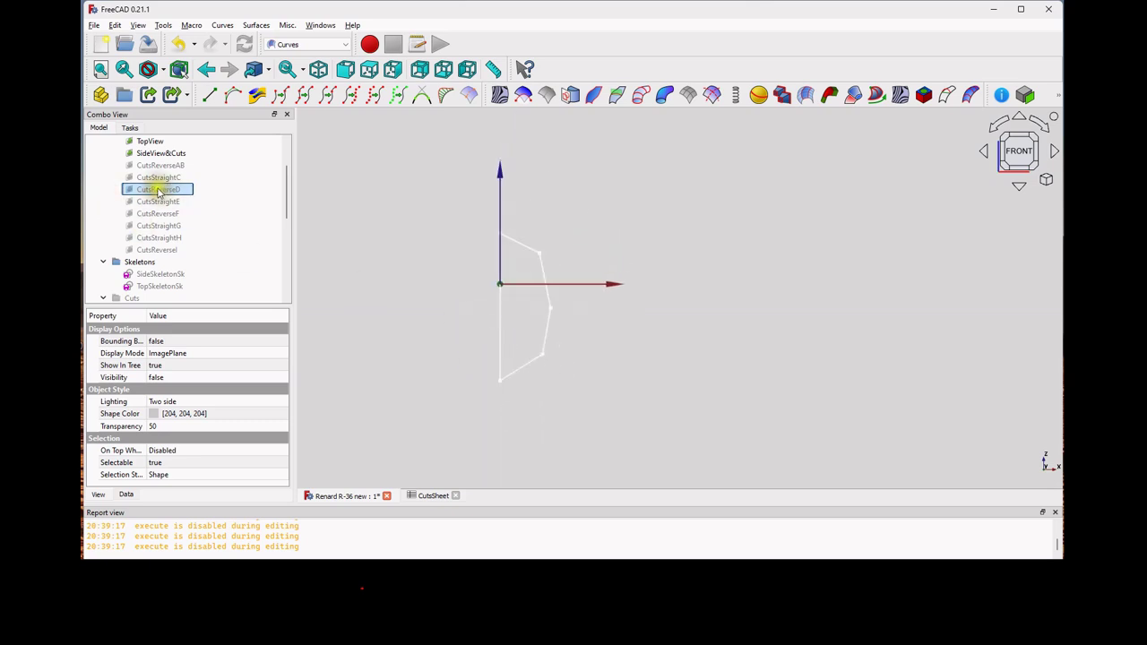
{"action": "scroll", "coordinate": [158, 192], "scroll_direction": "down", "scroll_amount": 4}
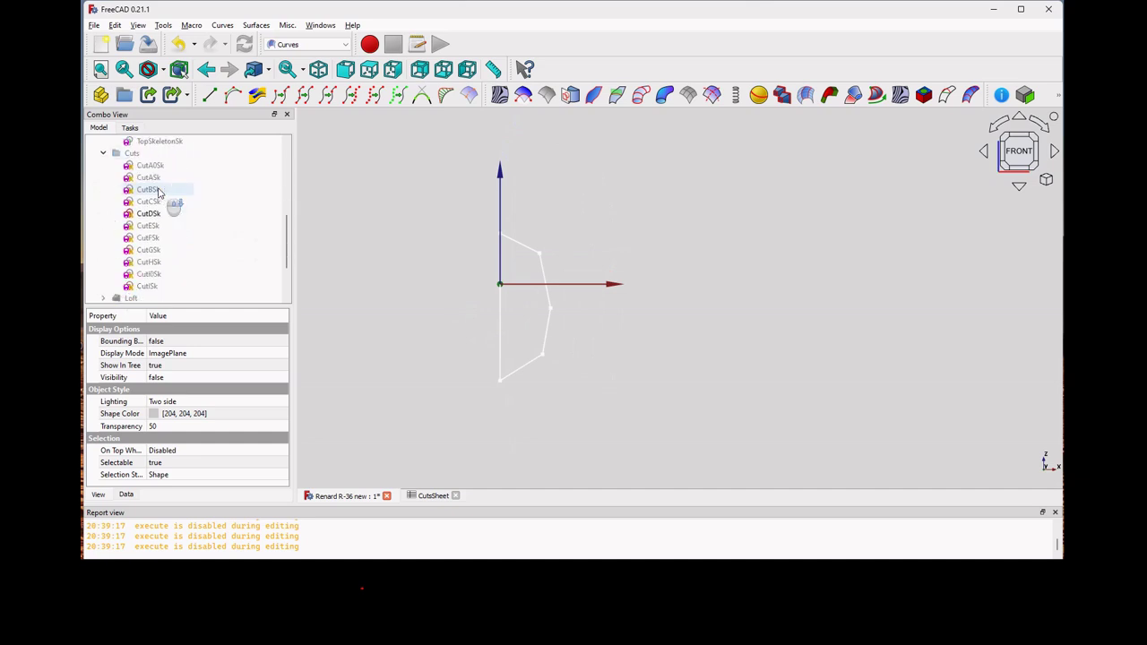
{"action": "left_click", "coordinate": [154, 212]}
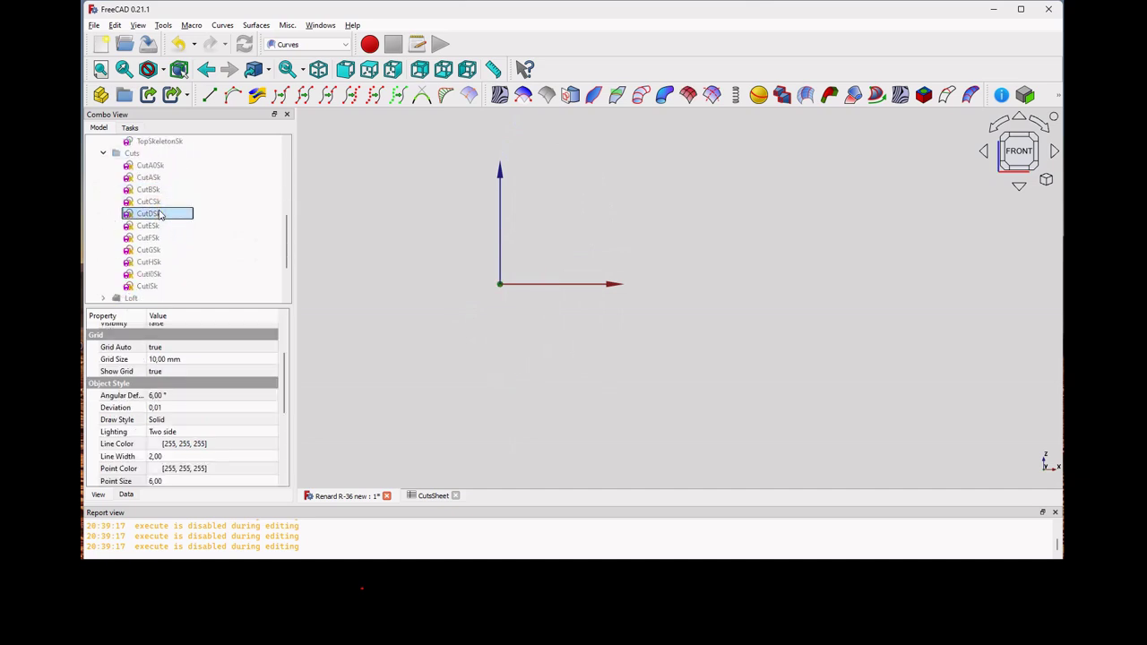
{"action": "left_click", "coordinate": [154, 166]}
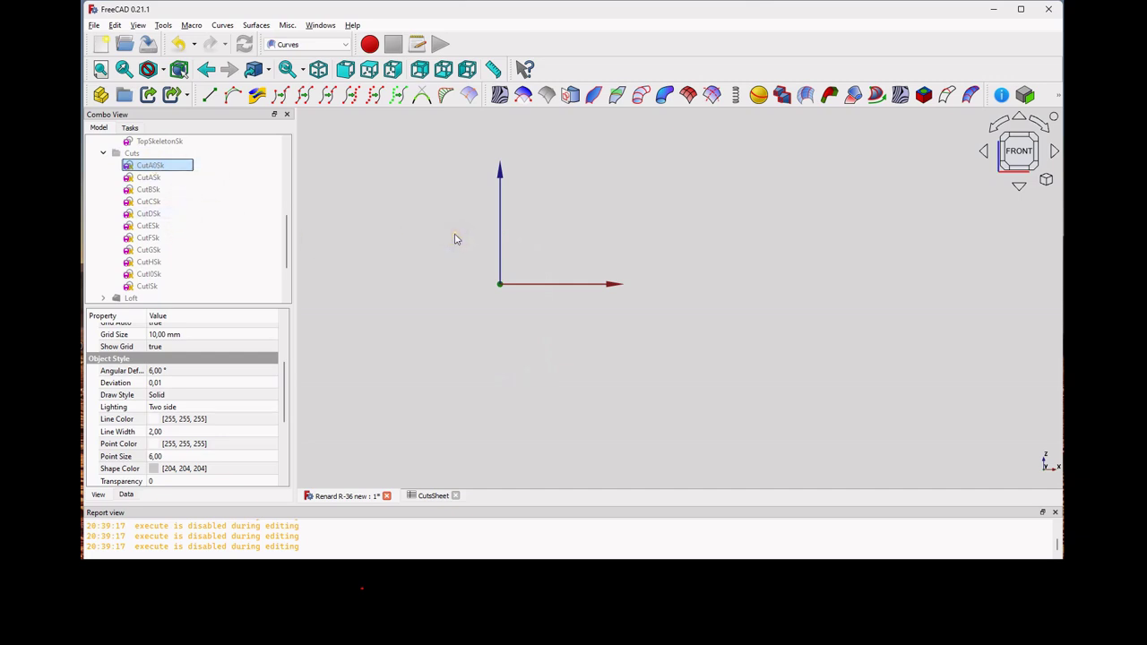
{"action": "scroll", "coordinate": [455, 235], "scroll_direction": "down", "scroll_amount": 1}
{"action": "scroll", "coordinate": [457, 240], "scroll_direction": "up", "scroll_amount": 1}
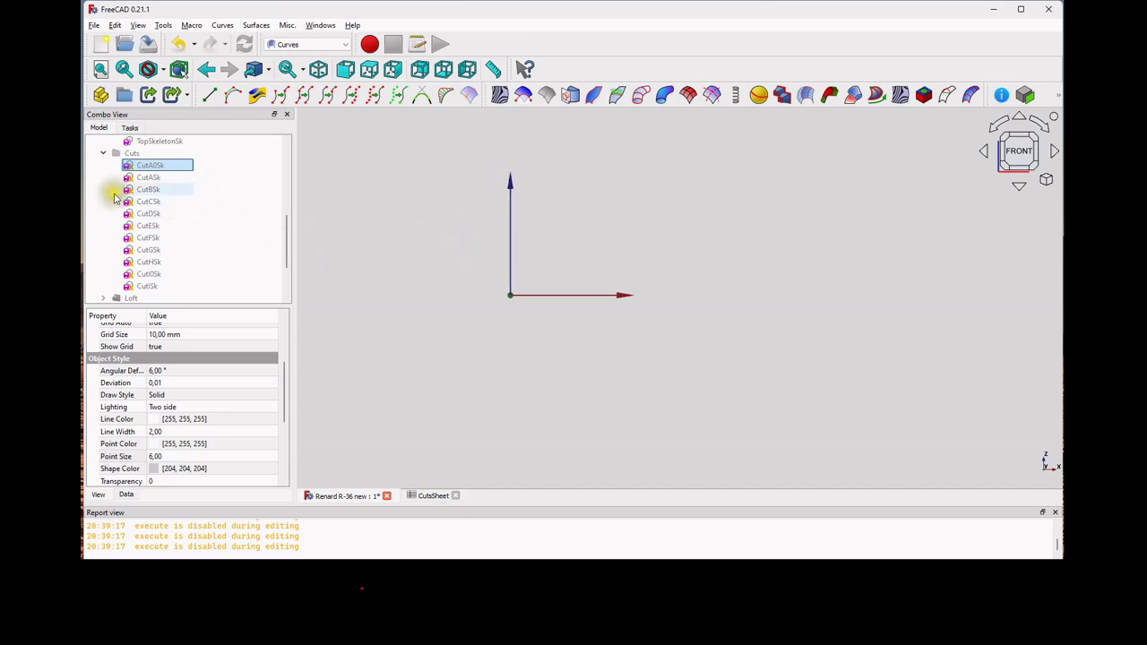
- Expand the Loft's list of source sketches, show the Loft and inspect the fuselage half in the isometric view
{"action": "scroll", "coordinate": [149, 200], "scroll_direction": "down", "scroll_amount": 2}
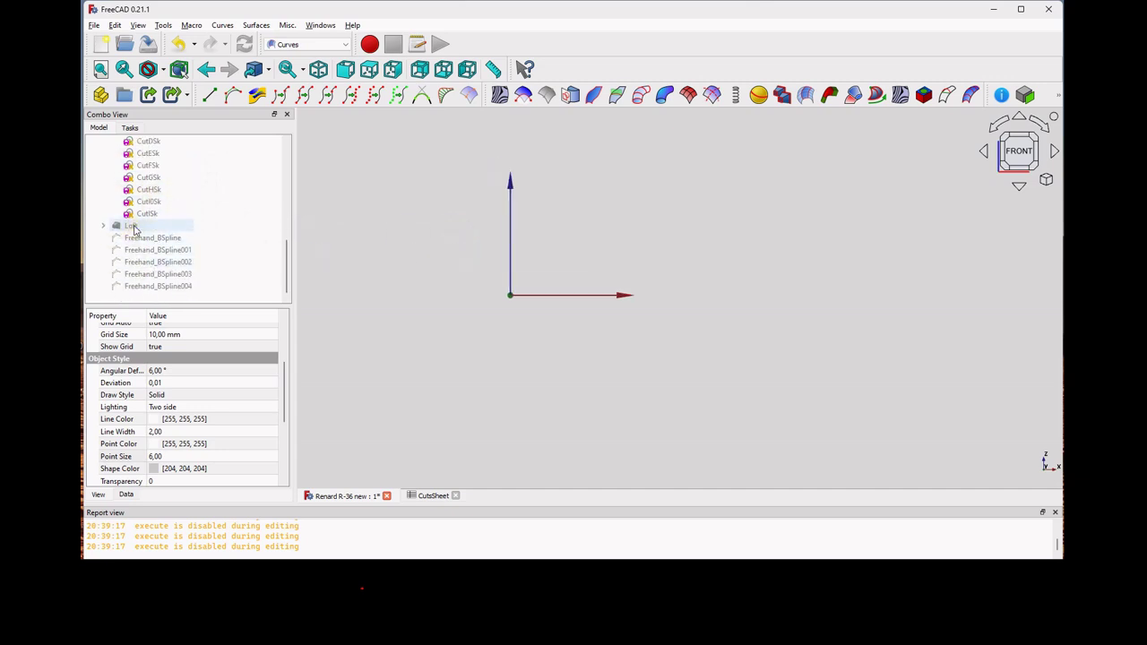
{"action": "left_click", "coordinate": [134, 226]}
{"action": "left_click", "coordinate": [100, 231]}
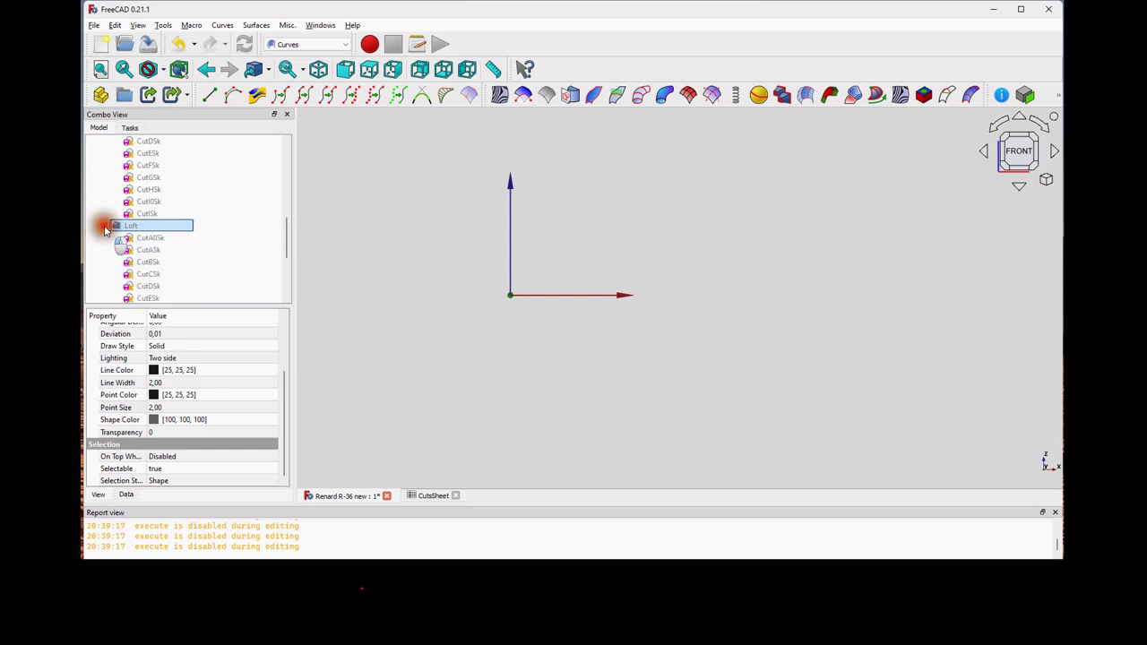
{"action": "scroll", "coordinate": [179, 225], "scroll_direction": "down", "scroll_amount": 2}
{"action": "left_click_drag", "start_coordinate": [156, 193], "coordinate": [133, 191]}
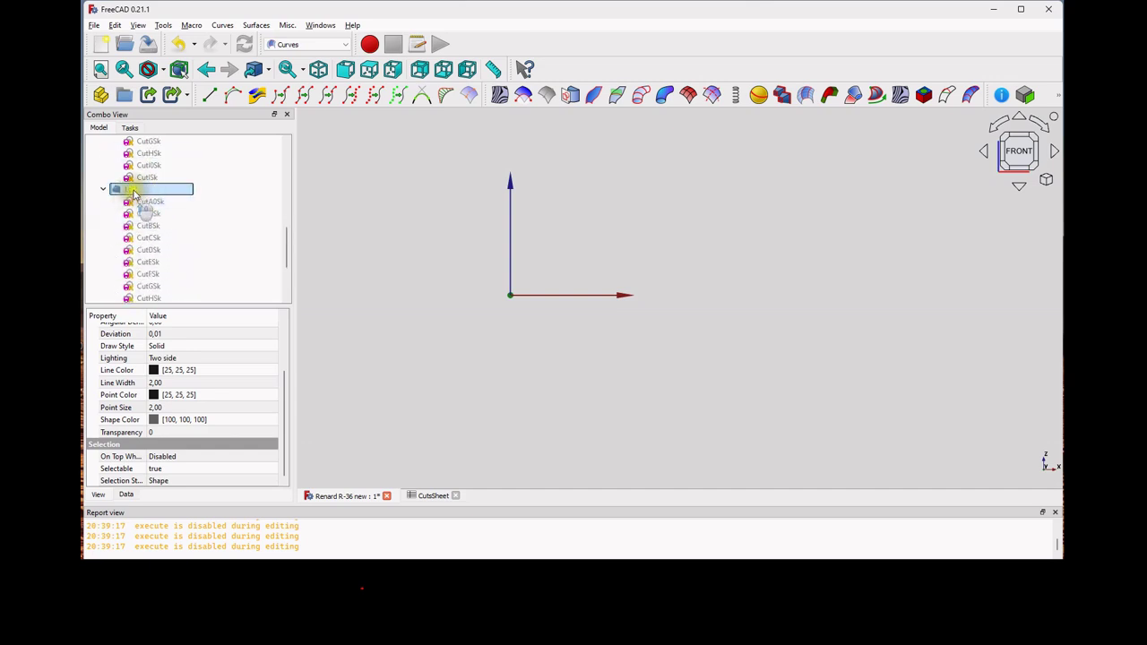
{"action": "key", "text": "space"}
{"action": "scroll", "coordinate": [570, 279], "scroll_direction": "up", "scroll_amount": 1}
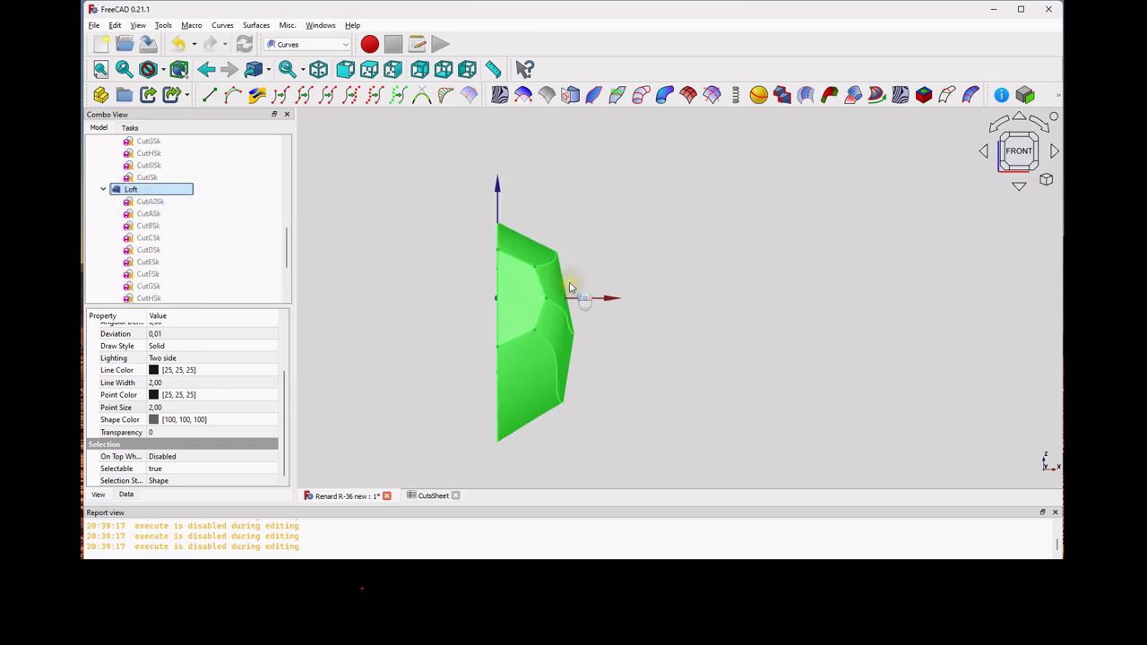
{"action": "scroll", "coordinate": [570, 284], "scroll_direction": "down", "scroll_amount": 1}
{"action": "left_click", "coordinate": [318, 69]}
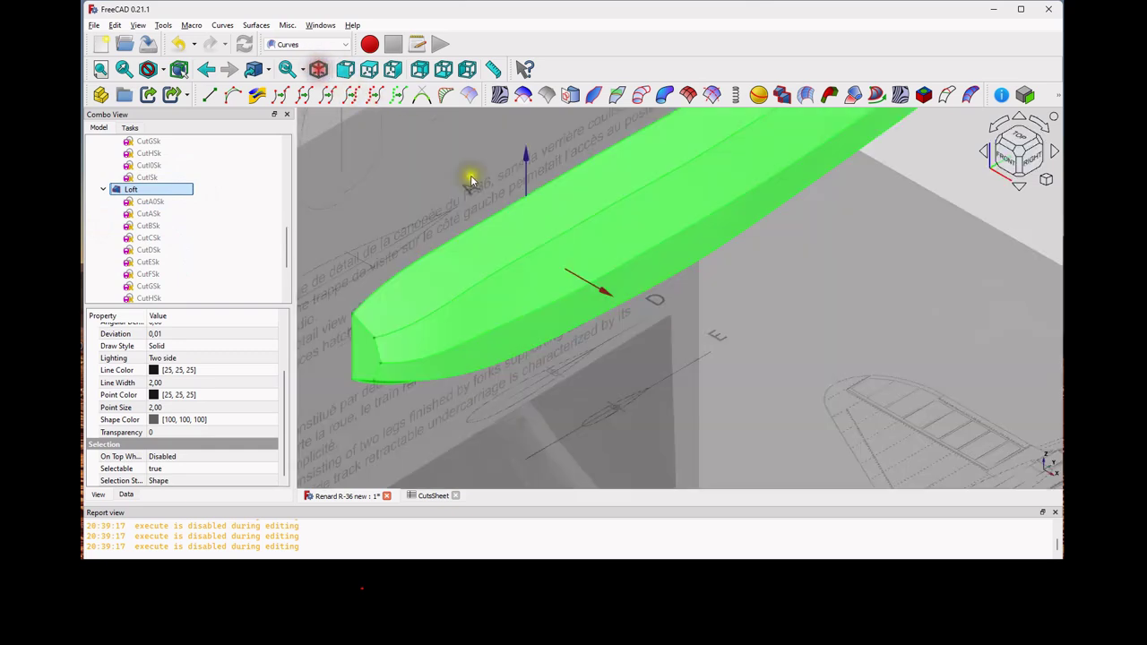
{"action": "middle_click_drag", "start_coordinate": [541, 330], "coordinate": [508, 332]}
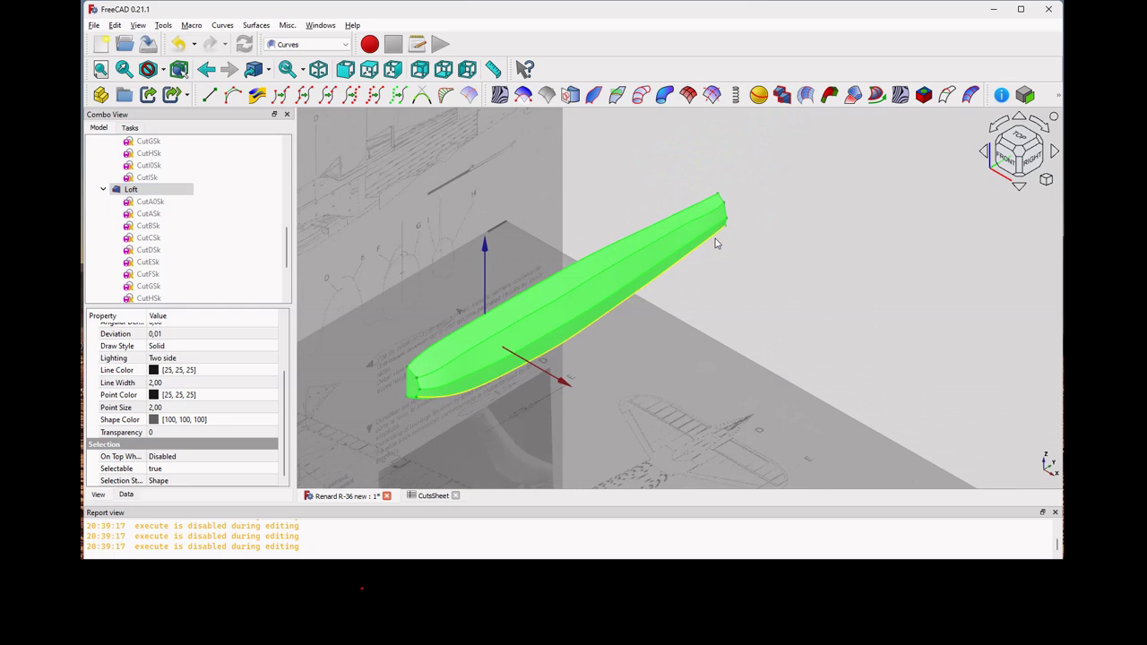
- Collapse the Loft's list of source sketches and review its Solid, Ruled, Closed and Max Degree properties
{"action": "left_click", "coordinate": [106, 191]}
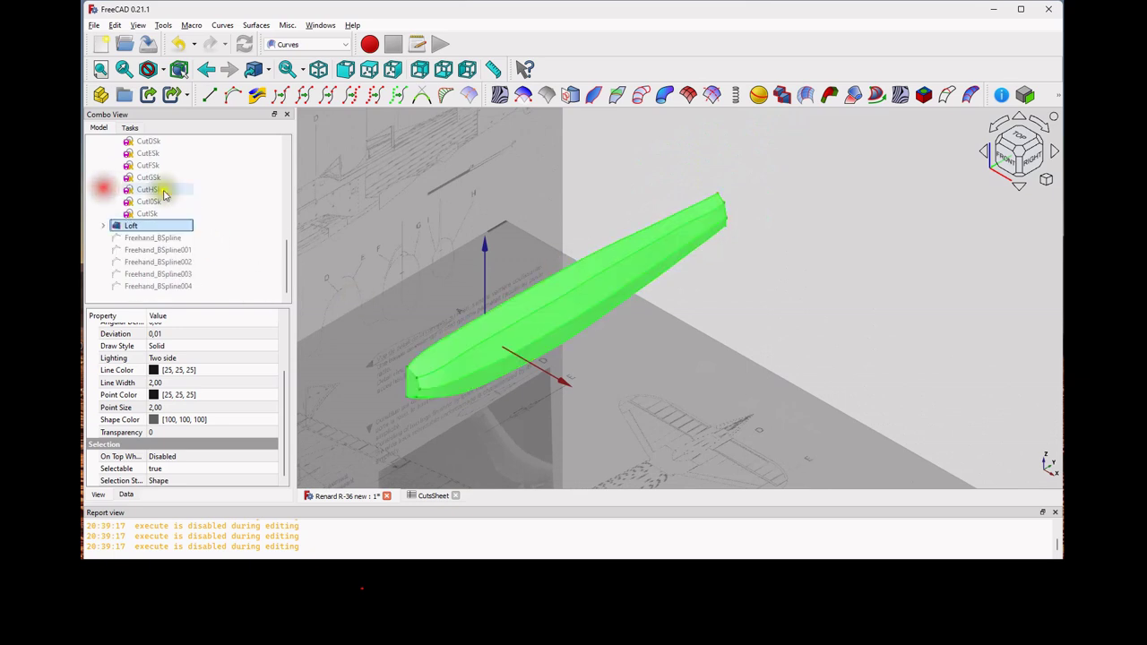
{"action": "left_click", "coordinate": [126, 495]}
{"action": "left_click", "coordinate": [157, 426]}
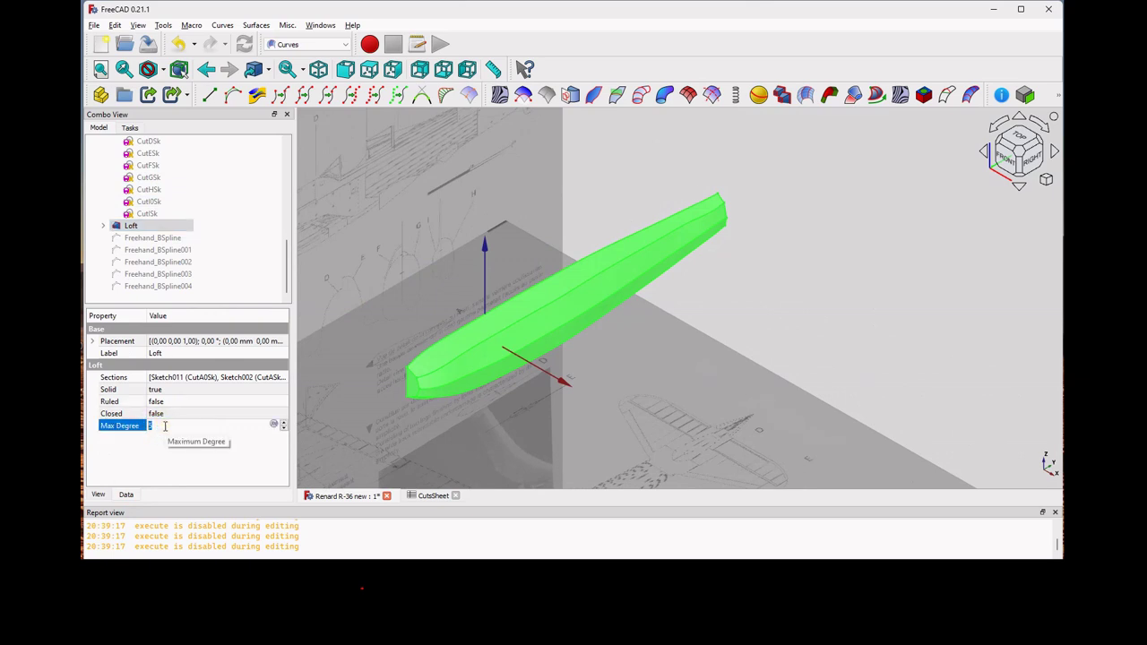
{"action": "left_click", "coordinate": [179, 413]}
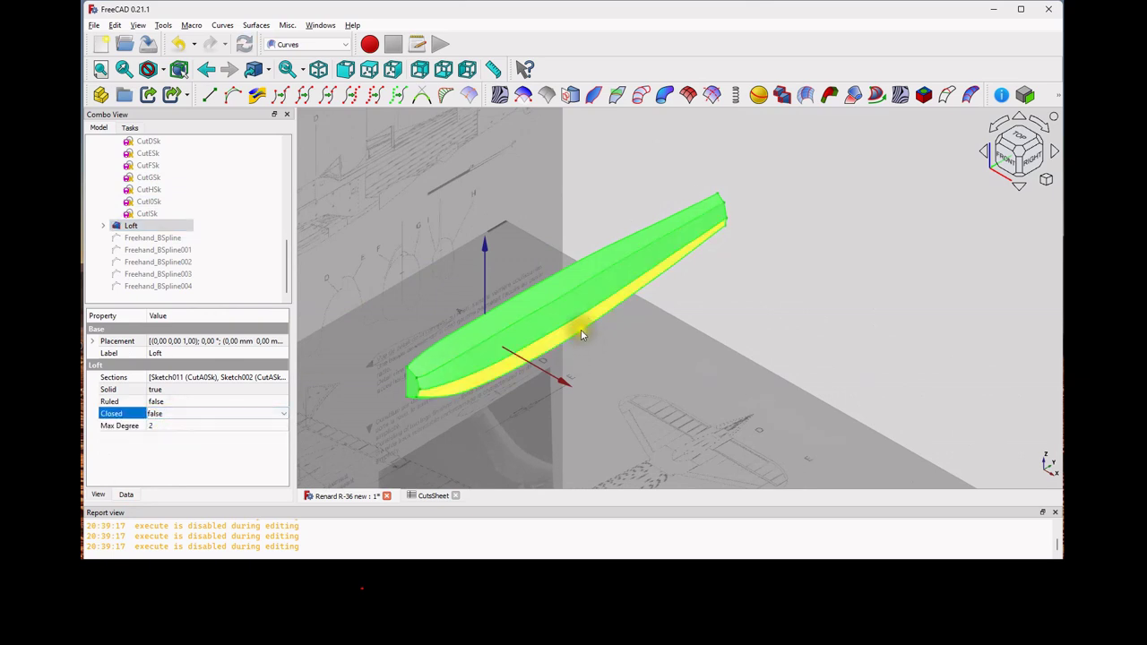
- Orbit around the Loft and select it to inspect its end faces and surface from the front
{"action": "scroll", "coordinate": [587, 316], "scroll_direction": "up", "scroll_amount": 2}
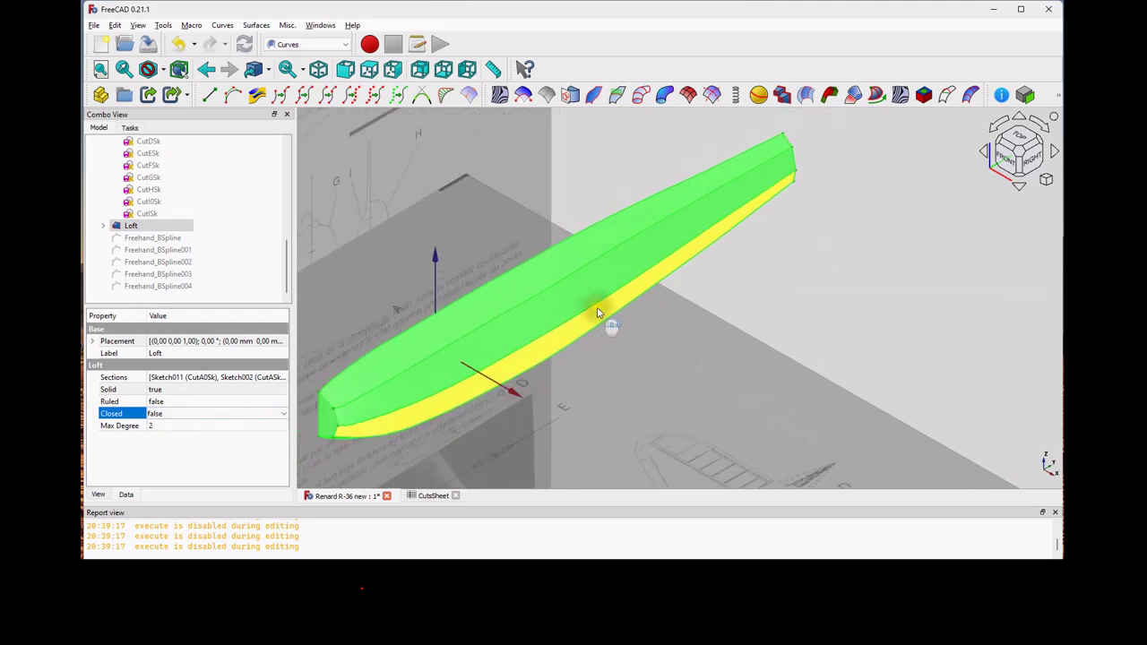
{"action": "mouse_move", "coordinate": [597, 313]}
{"action": "middle_mouse_down"}
{"action": "mouse_move", "coordinate": [597, 265]}
{"action": "mouse_move", "coordinate": [538, 239]}
{"action": "mouse_move", "coordinate": [530, 257]}
{"action": "mouse_move", "coordinate": [574, 281]}
{"action": "mouse_move", "coordinate": [638, 291]}
{"action": "mouse_move", "coordinate": [719, 281]}
{"action": "mouse_move", "coordinate": [725, 266]}
{"action": "mouse_move", "coordinate": [502, 269]}
{"action": "mouse_move", "coordinate": [541, 284]}
{"action": "mouse_move", "coordinate": [671, 277]}
{"action": "mouse_move", "coordinate": [583, 267]}
{"action": "mouse_move", "coordinate": [586, 281]}
{"action": "mouse_move", "coordinate": [698, 283]}
{"action": "mouse_move", "coordinate": [576, 274]}
{"action": "mouse_move", "coordinate": [568, 263]}
{"action": "mouse_move", "coordinate": [660, 294]}
{"action": "mouse_move", "coordinate": [691, 274]}
{"action": "middle_mouse_up"}
{"action": "left_click", "coordinate": [154, 226]}
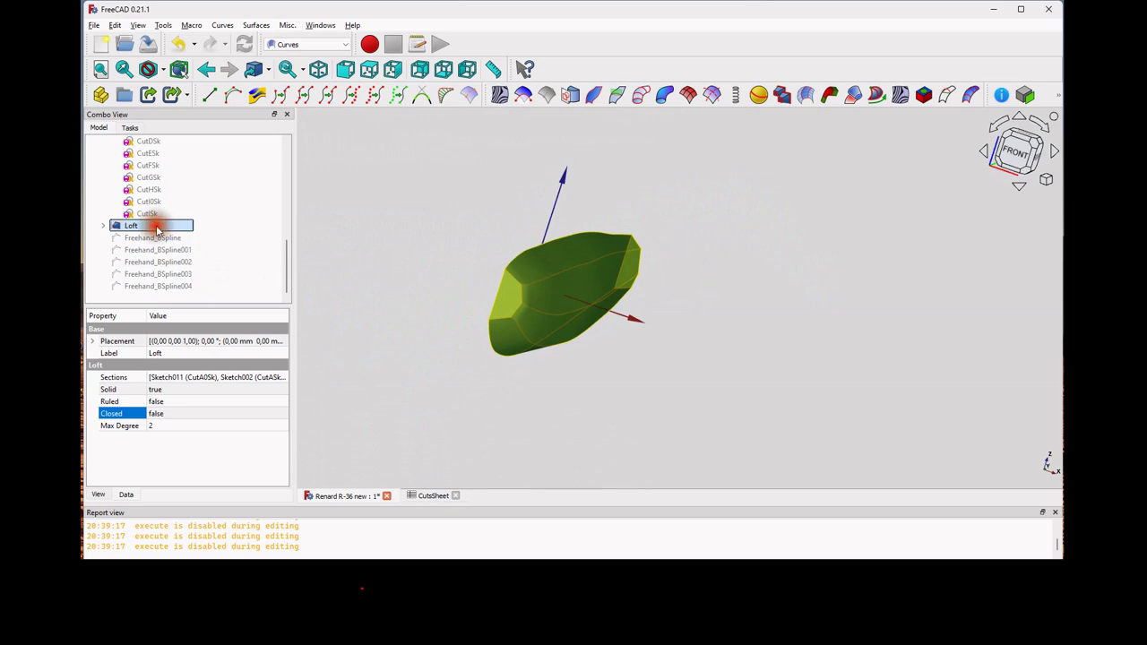
{"action": "left_click", "coordinate": [157, 229]}
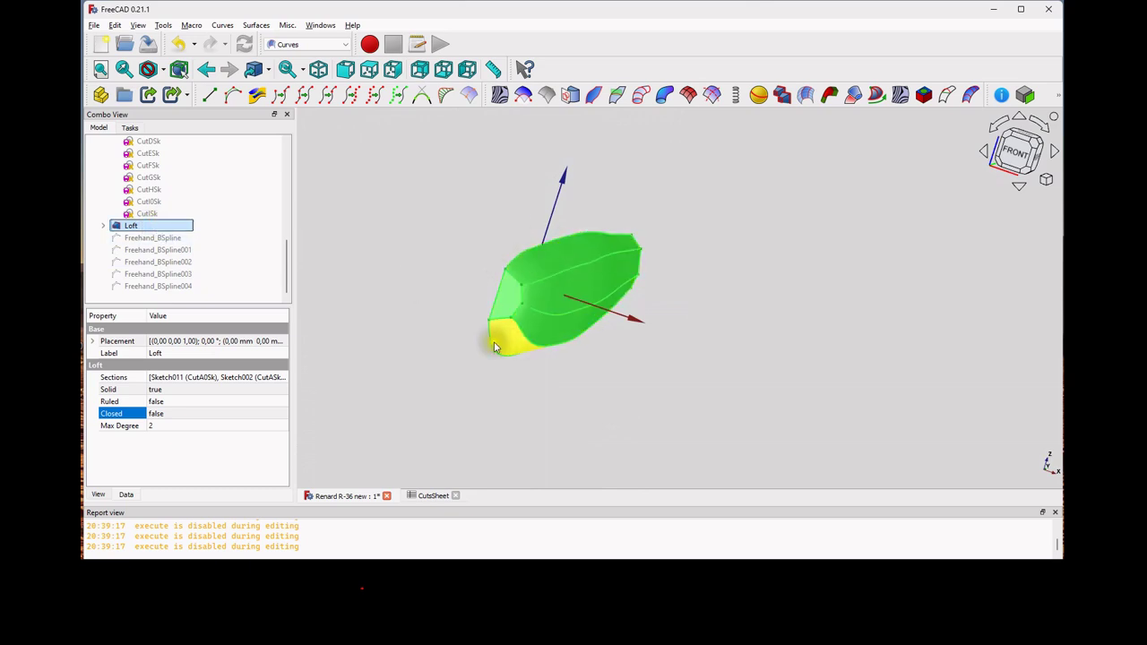
{"action": "left_click", "coordinate": [161, 231]}
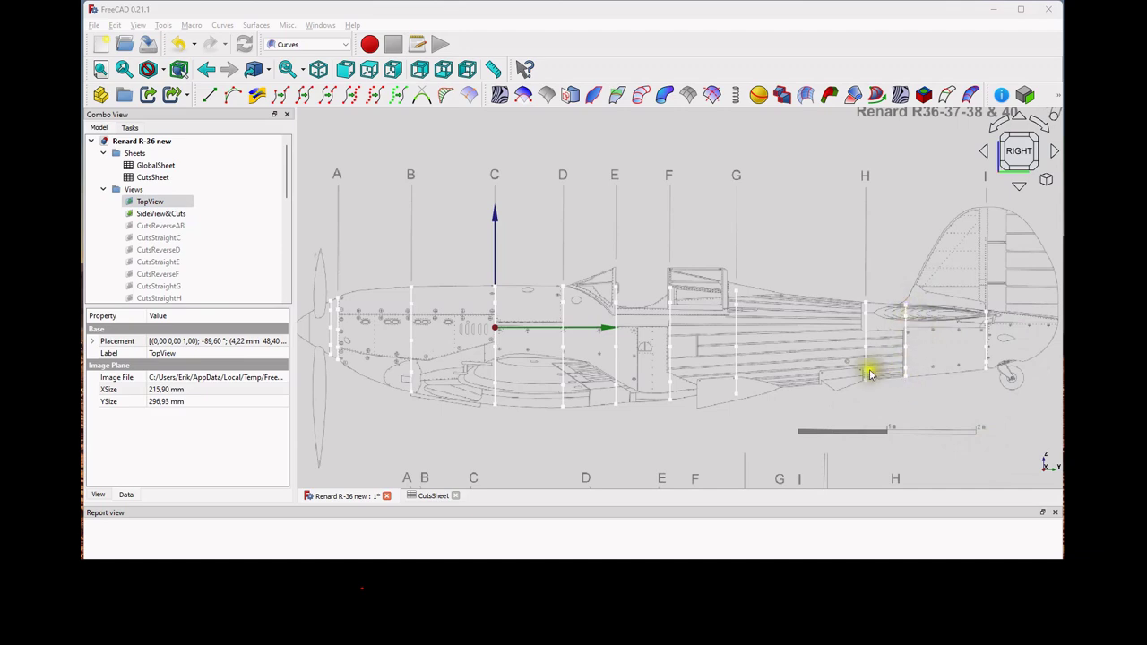
- Examine how the rear cut sketches around H and I line up with the tail section of the side-view blueprint
{"action": "scroll", "coordinate": [903, 346], "scroll_direction": "up", "scroll_amount": 5}
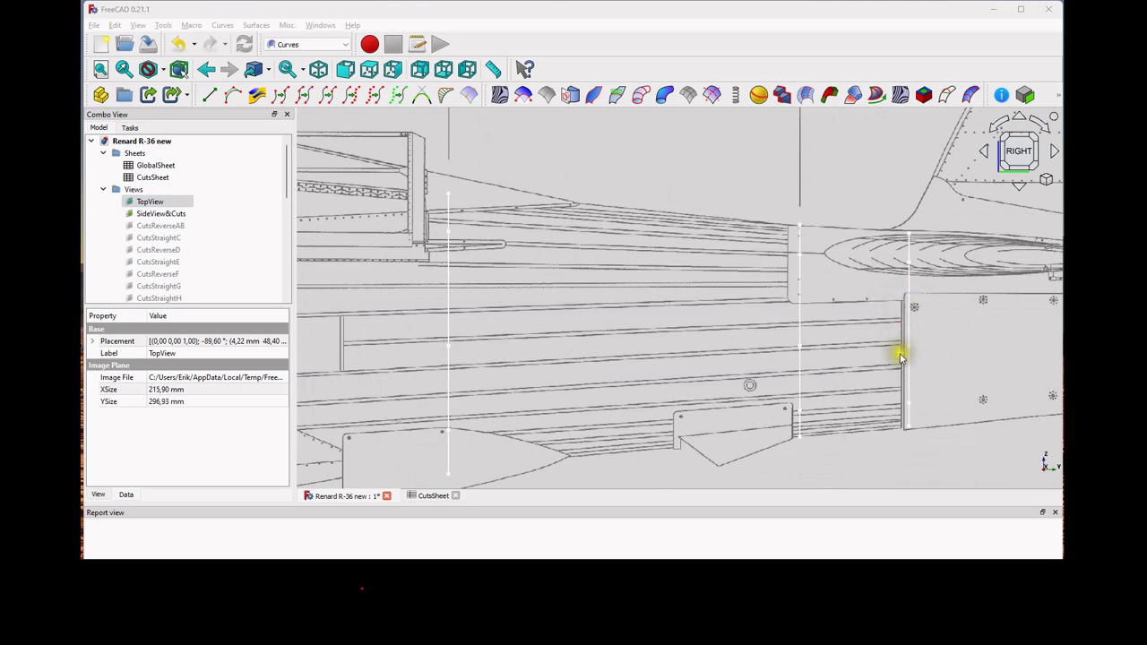
{"action": "scroll", "coordinate": [615, 353], "scroll_direction": "down", "scroll_amount": 3}
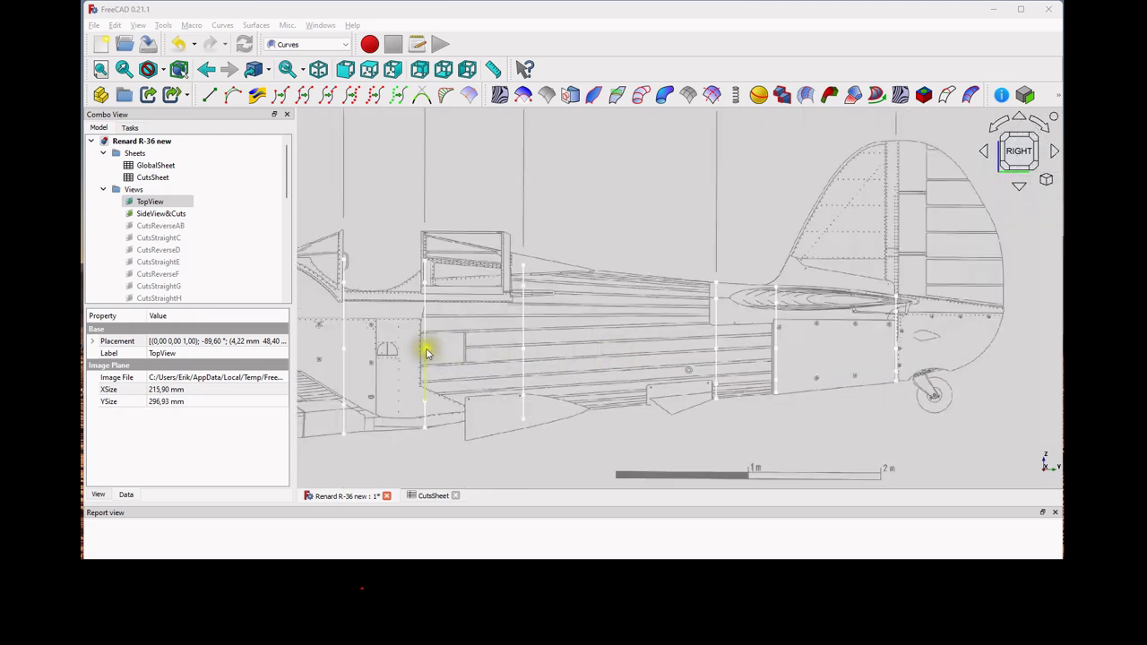